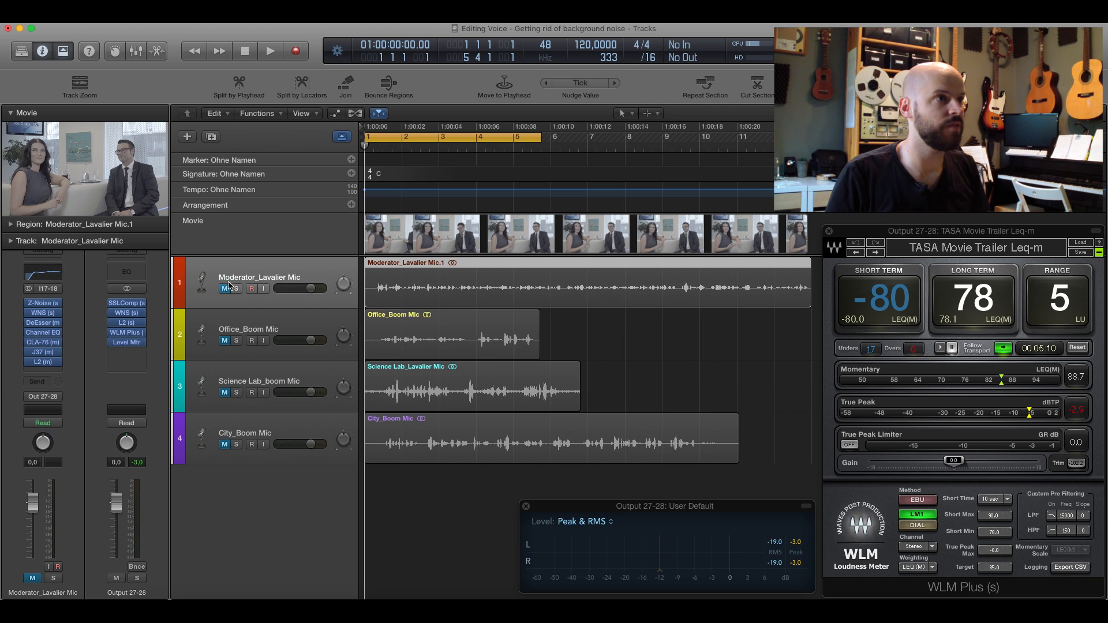
Review the mute state and channel strips of the moderator, office, science lab and city microphone tracks.
click(224, 289)
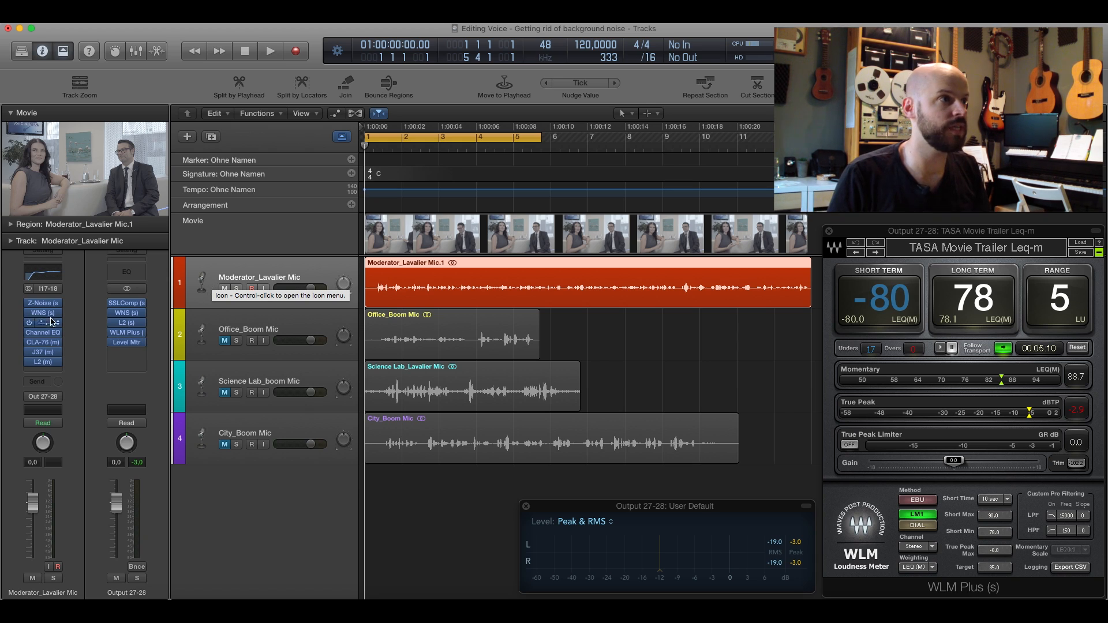
click(225, 289)
click(242, 326)
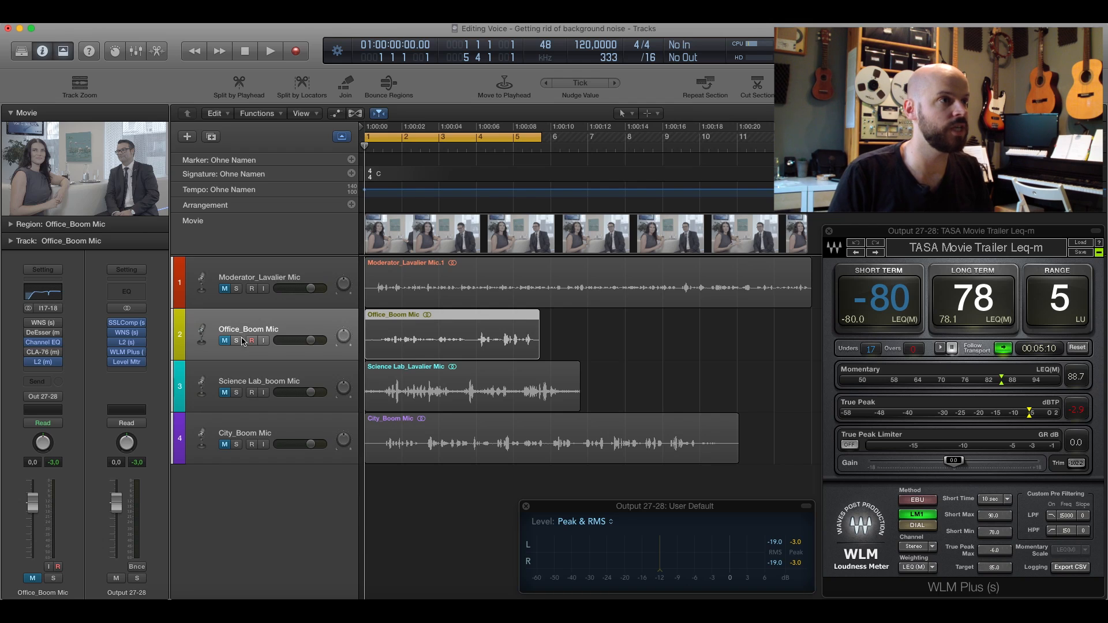
click(243, 385)
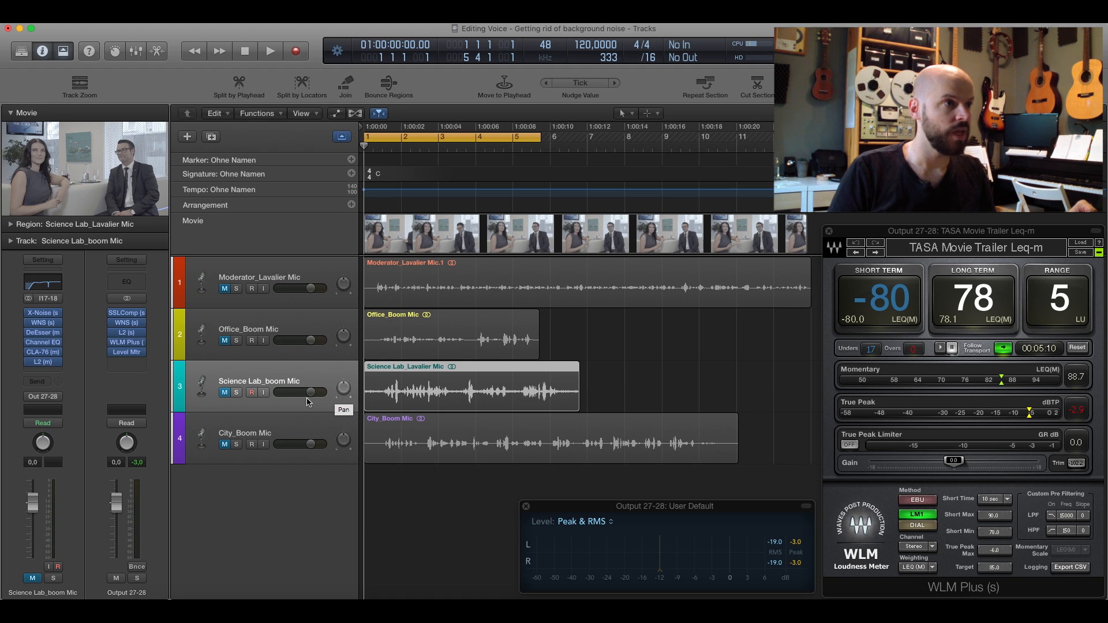
click(259, 429)
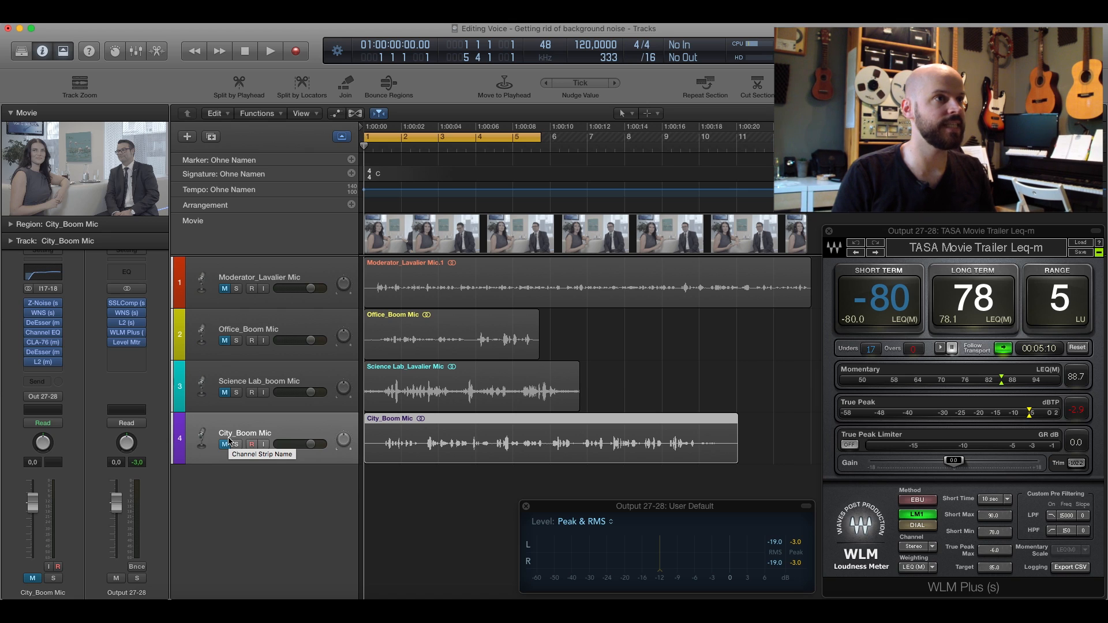
Bypass the moderator lavalier track's inserts from Z-Noise through J37, leaving its L2 limiter active.
click(225, 287)
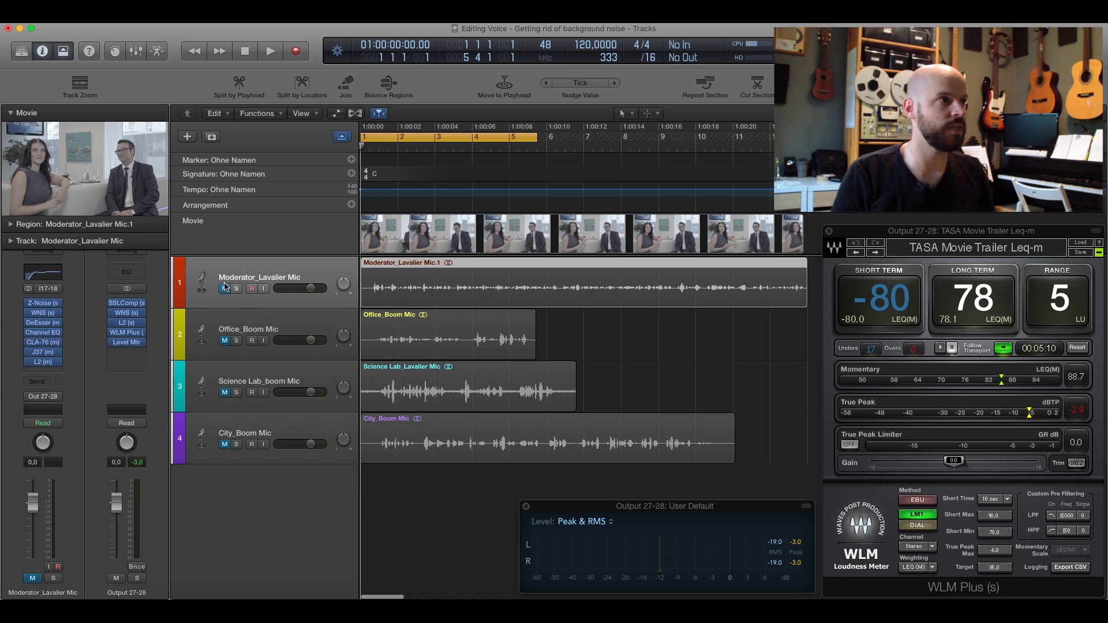
drag(29, 304, 30, 353)
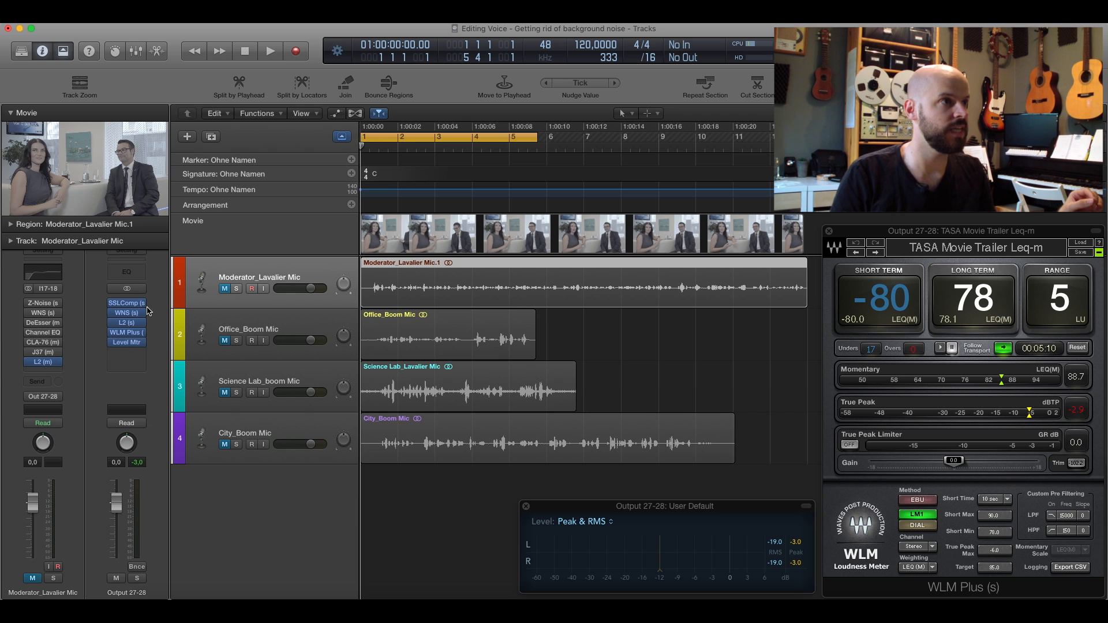
Examine the settings of the SSLComp, L2 and WNS plug-ins on the Output 27-28 channel, closing each window.
click(128, 305)
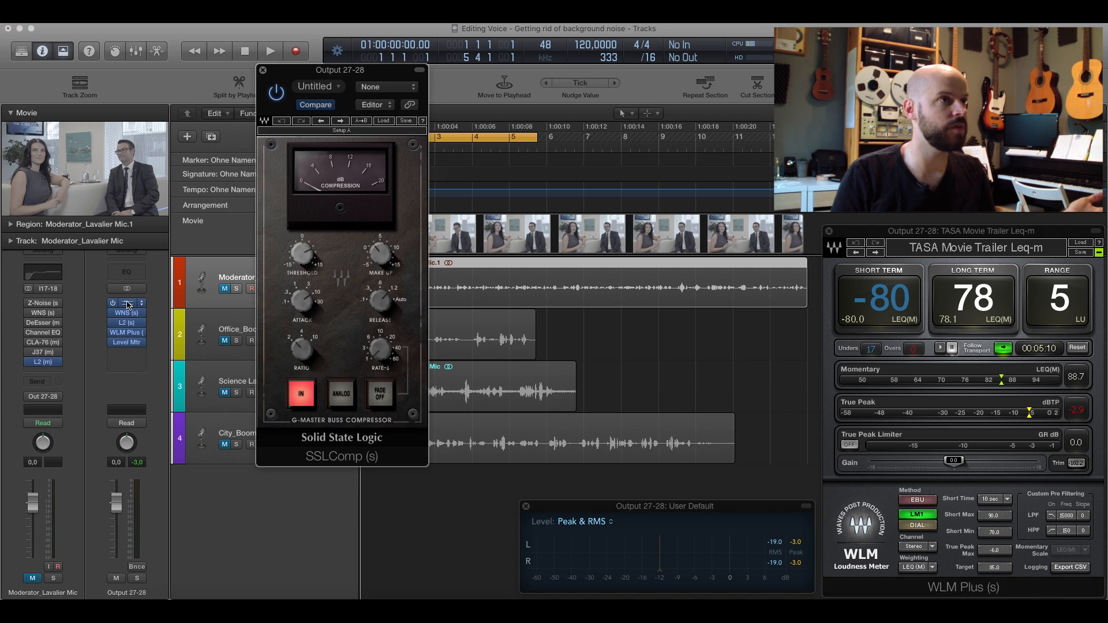
click(262, 69)
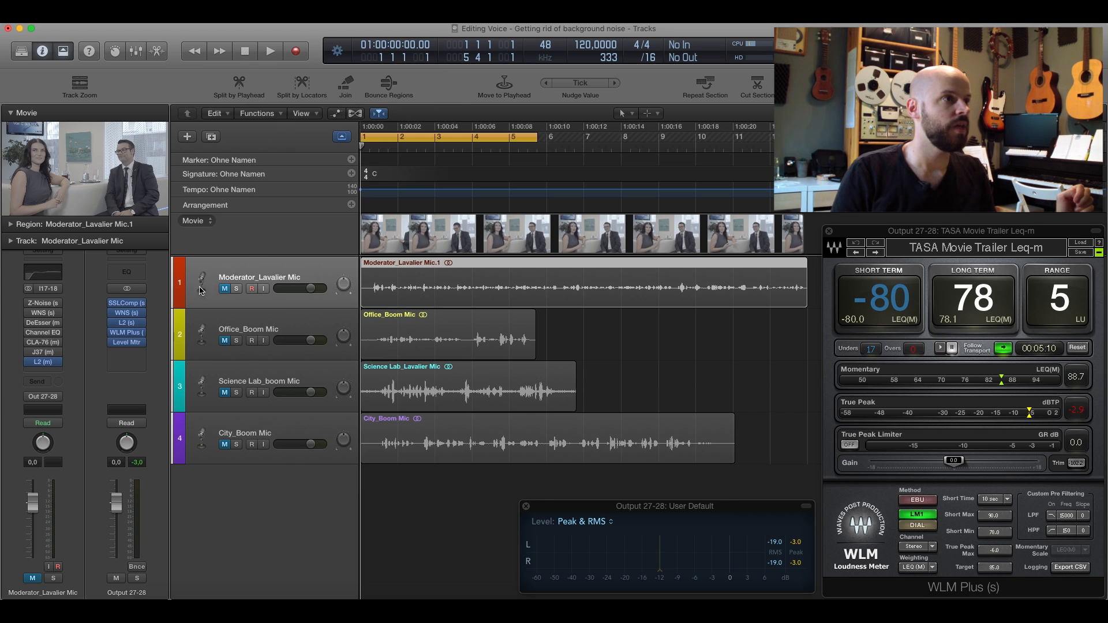
click(129, 326)
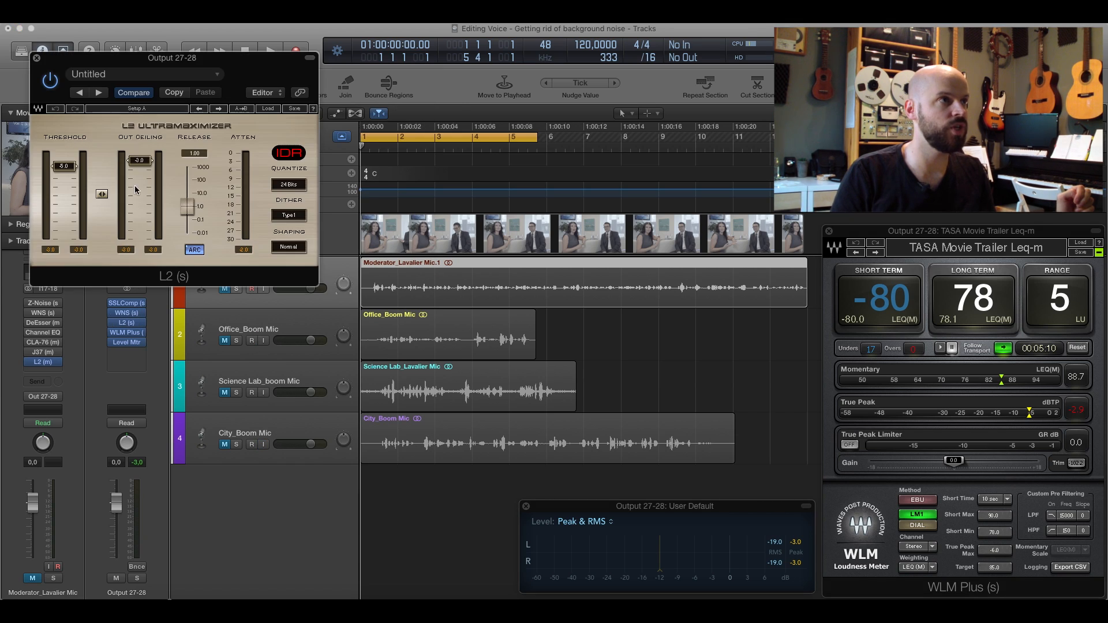
click(36, 59)
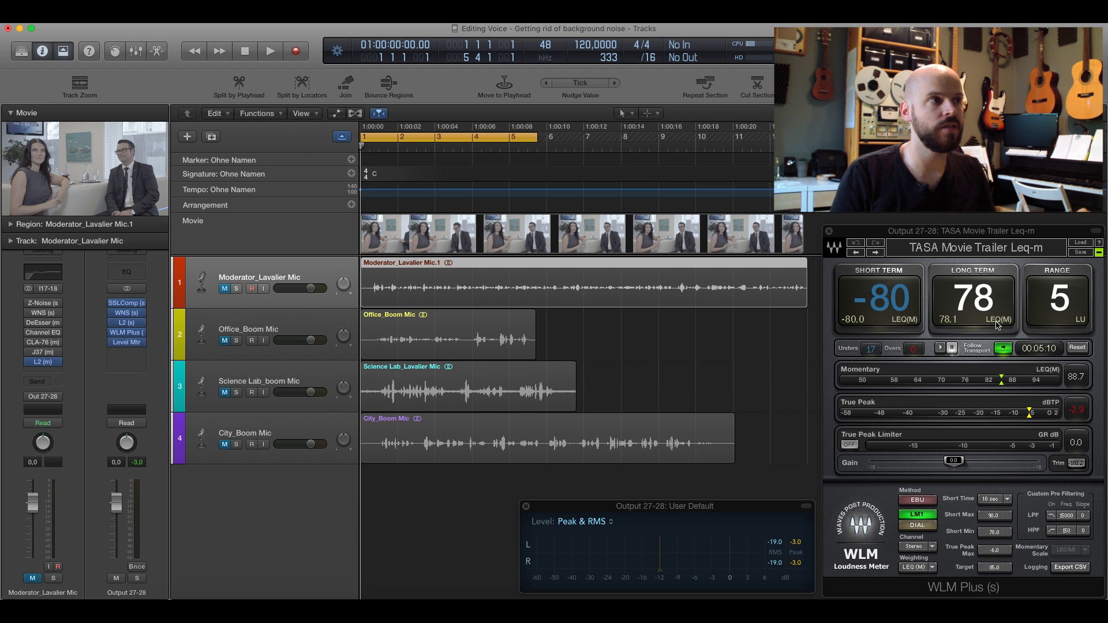
click(132, 317)
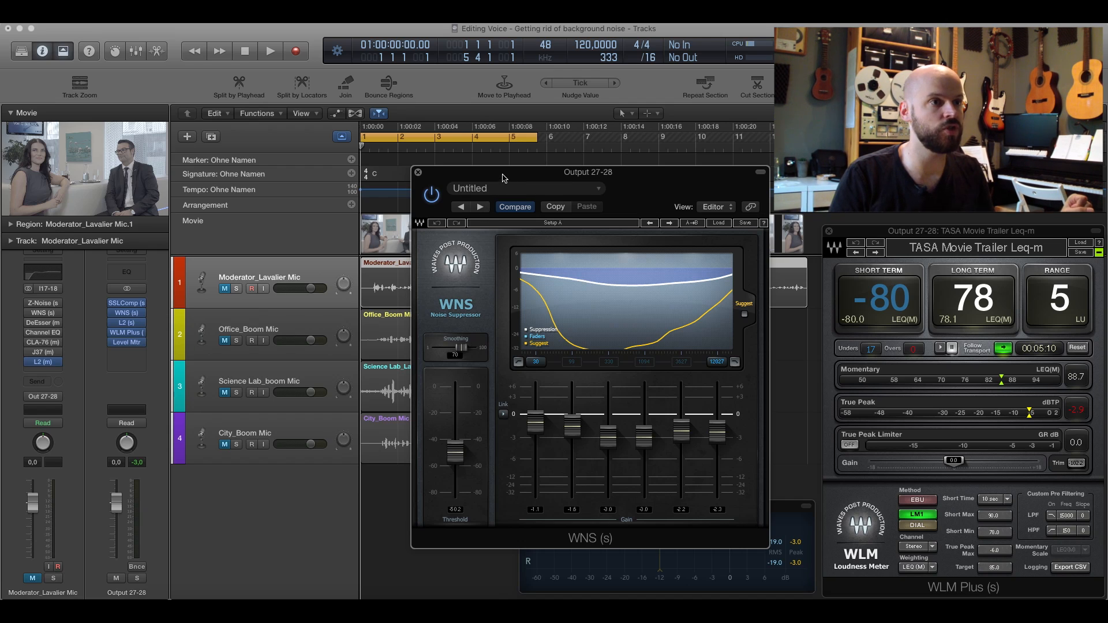
drag(502, 176, 496, 173)
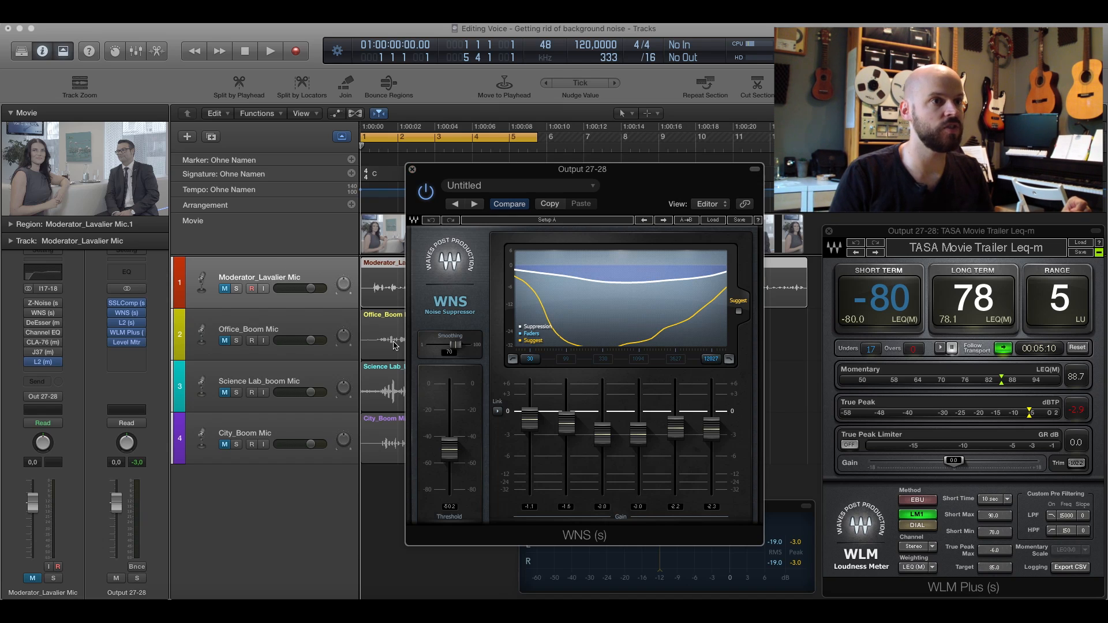
click(412, 170)
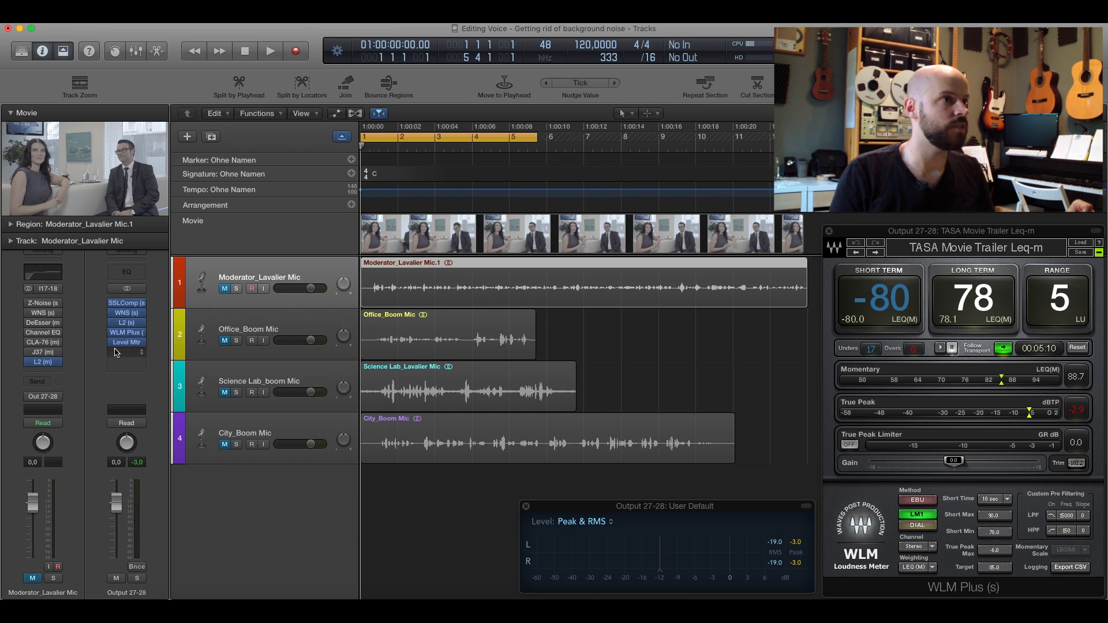
Unmute the moderator lavalier track and open the interview movie in a floating window placed below its region.
click(225, 290)
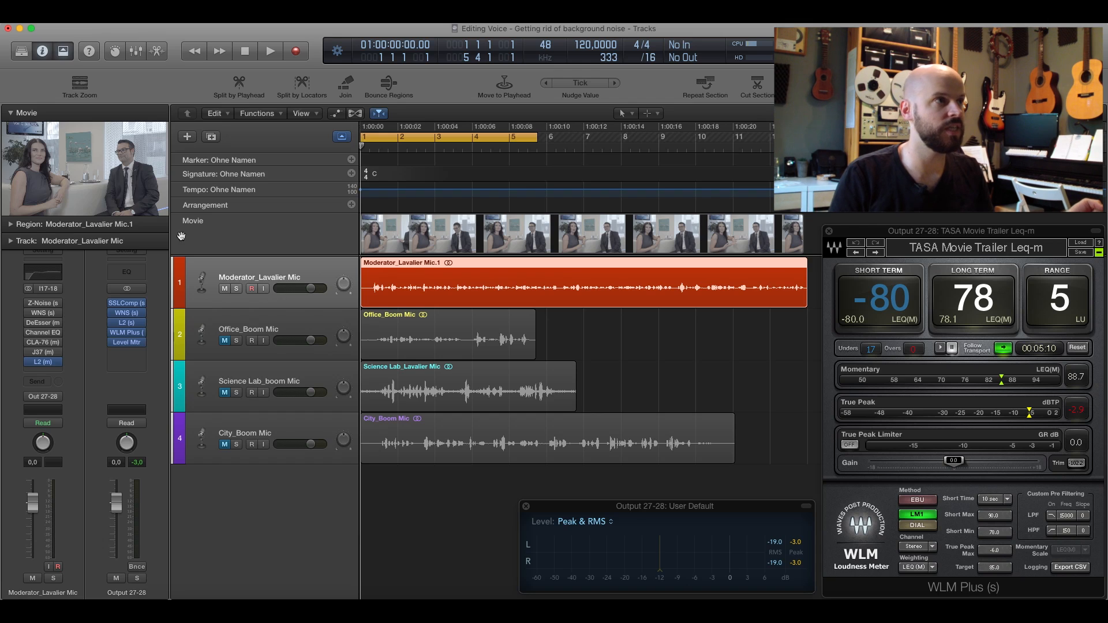
click(110, 190)
drag(375, 167, 514, 204)
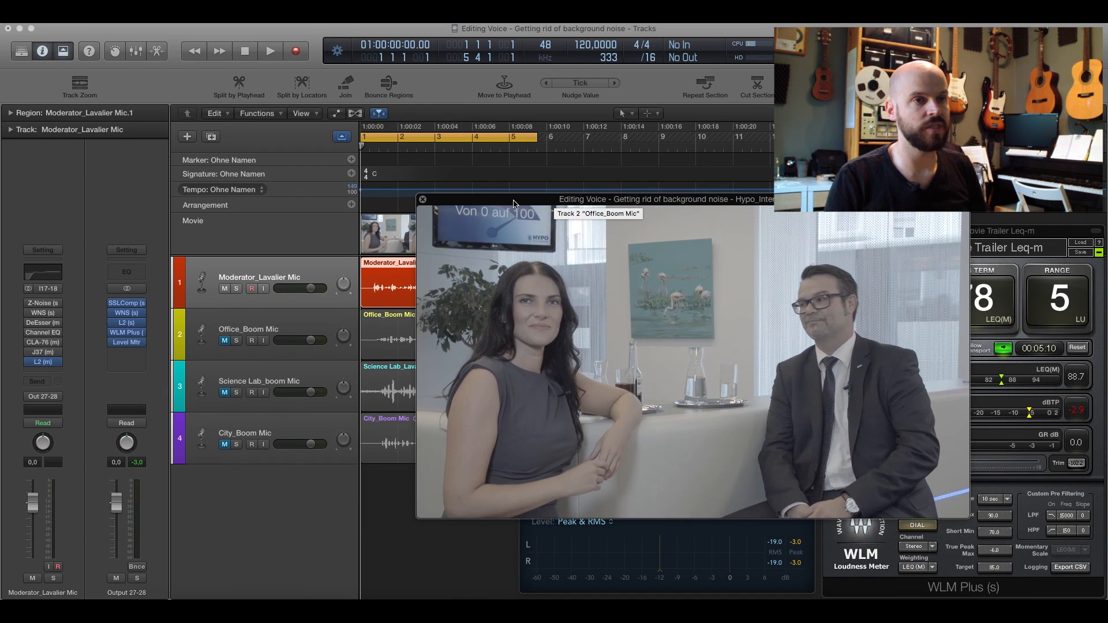
drag(515, 204, 505, 235)
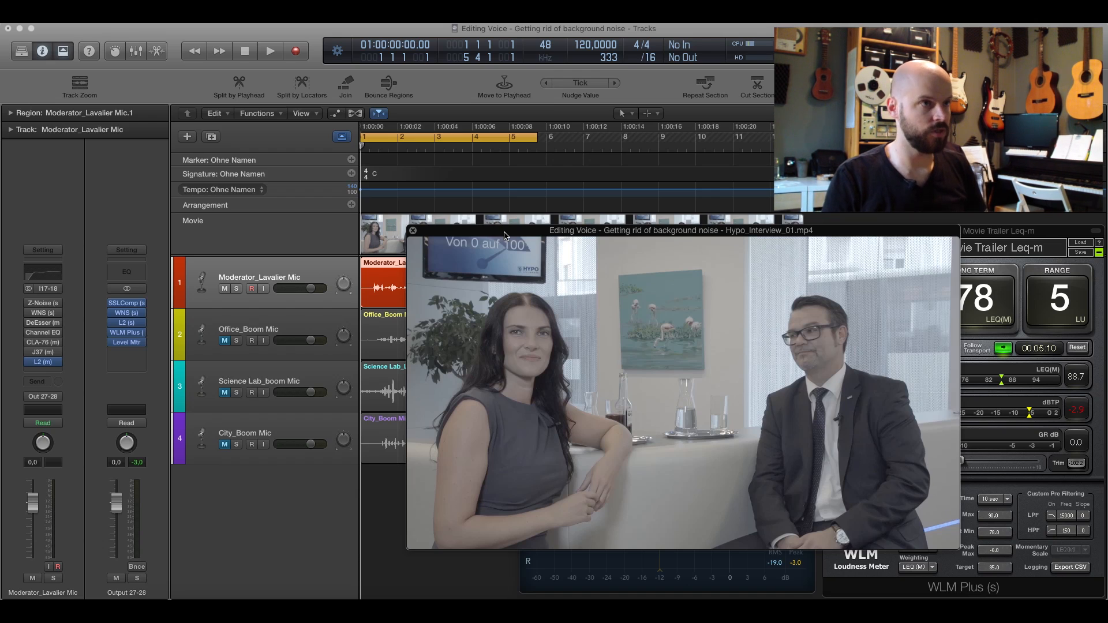
drag(516, 234, 515, 315)
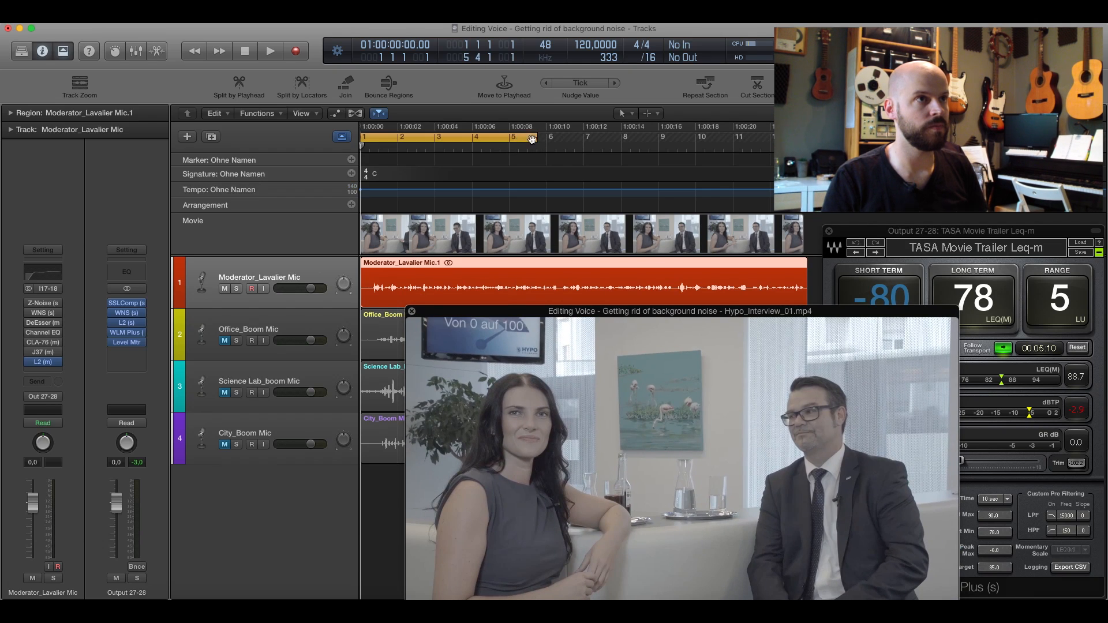
Extend the cycle range to bar 13 and play the unprocessed moderator recording with the floating movie, closing the movie window when finished.
drag(537, 142, 790, 141)
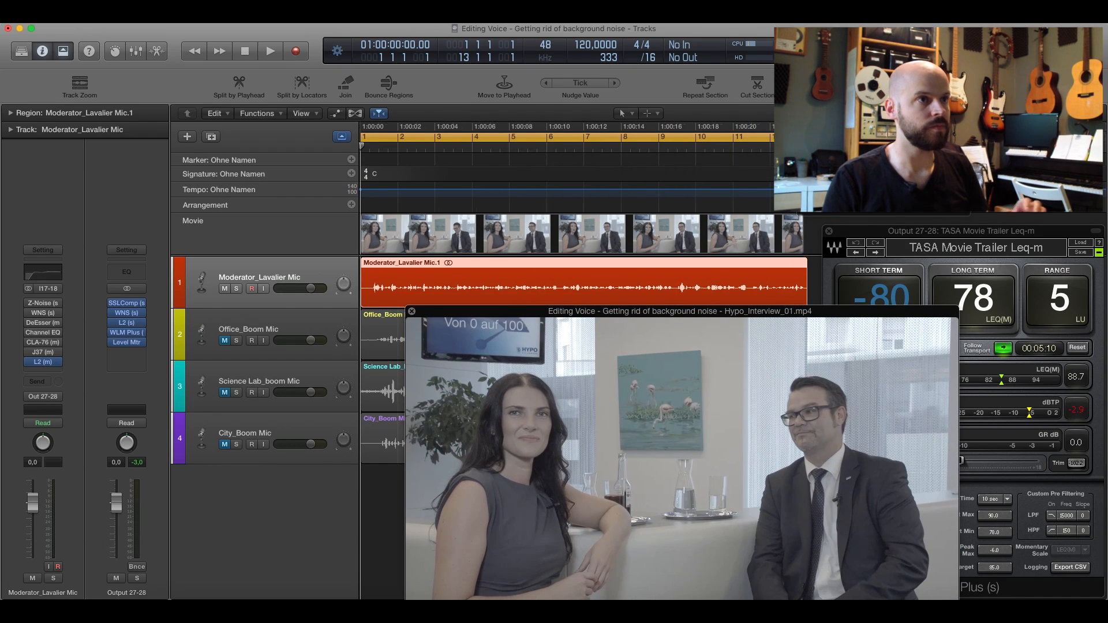
key(space)
drag(663, 317, 661, 258)
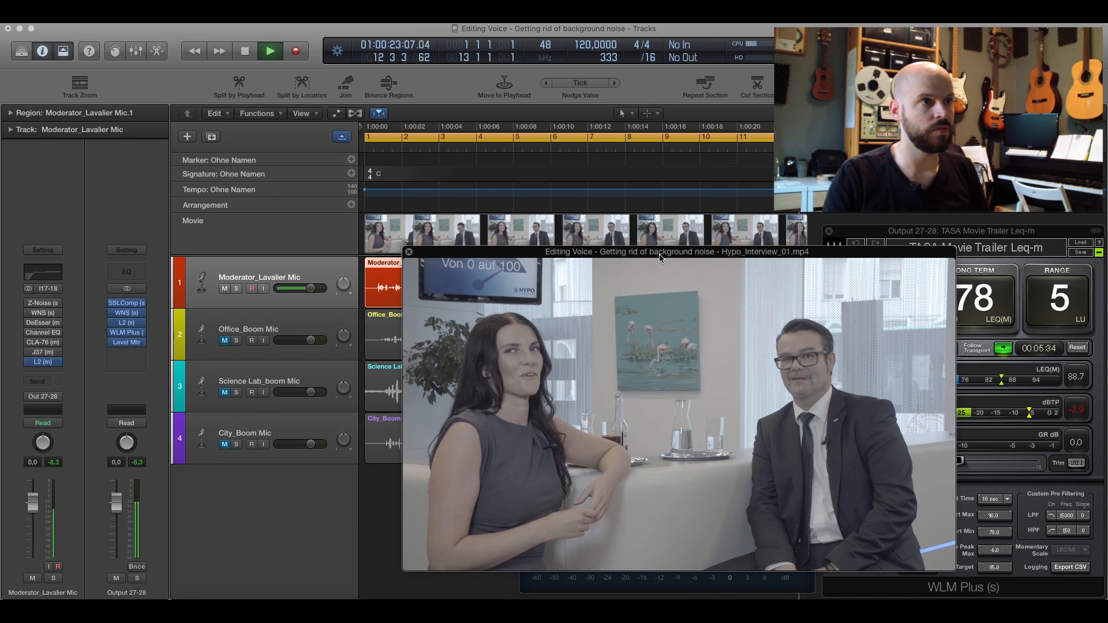
key(space)
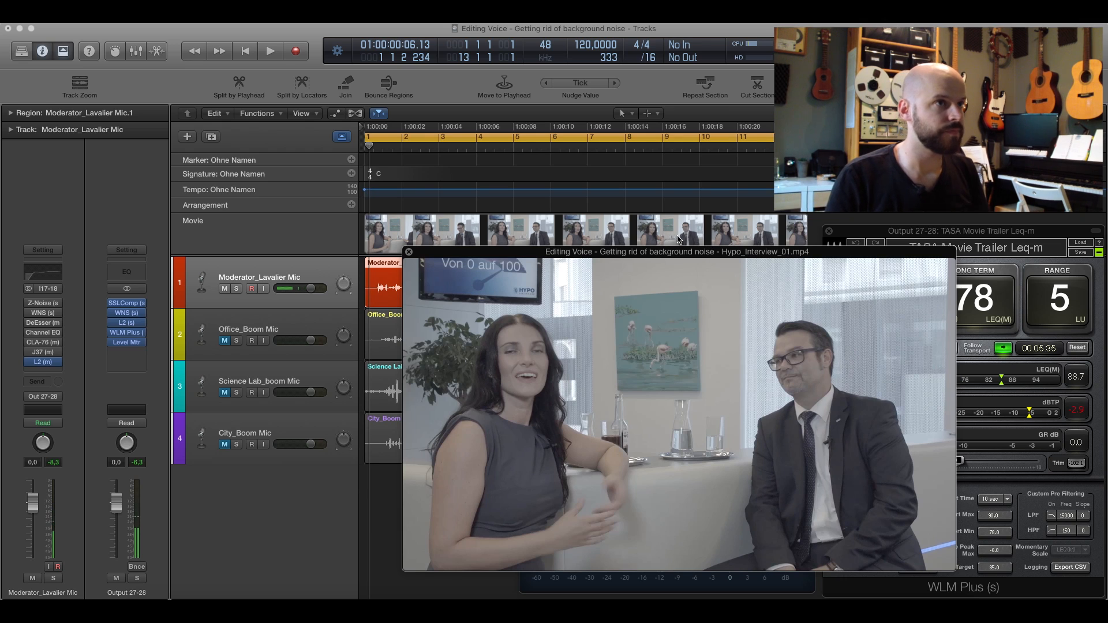
drag(511, 251, 476, 230)
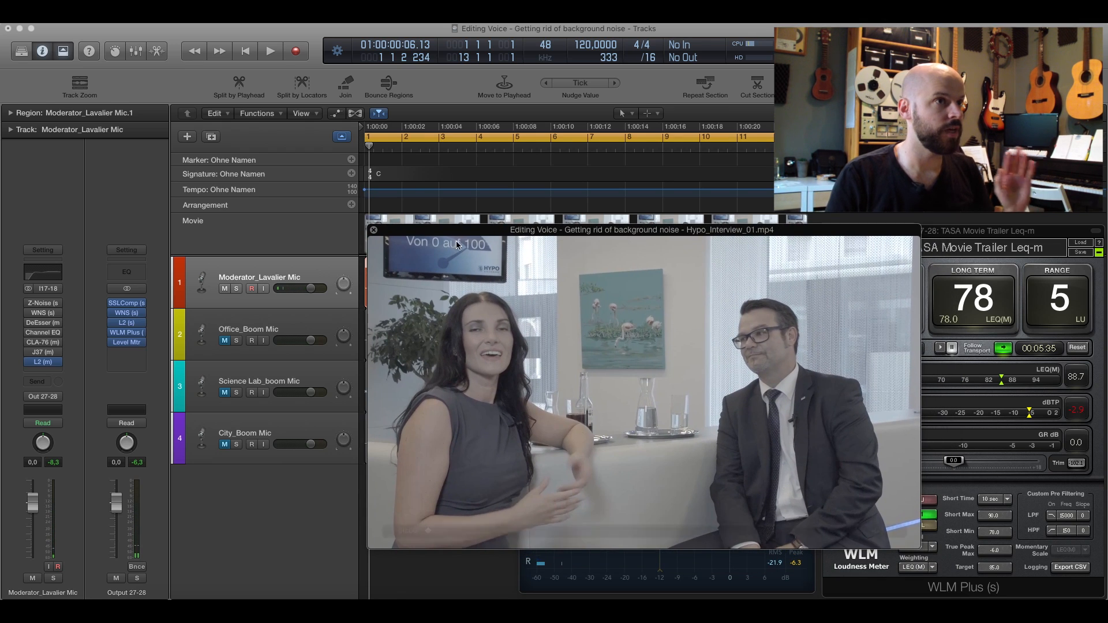
click(374, 231)
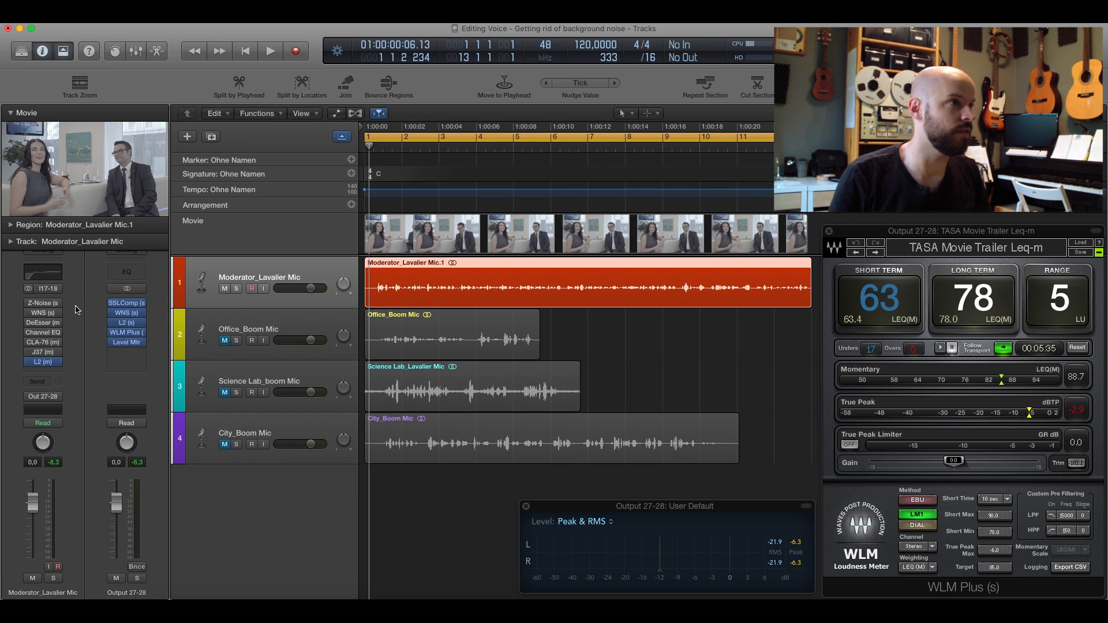
Open the Channel EQ on the moderator lavalier track and enable it.
click(44, 333)
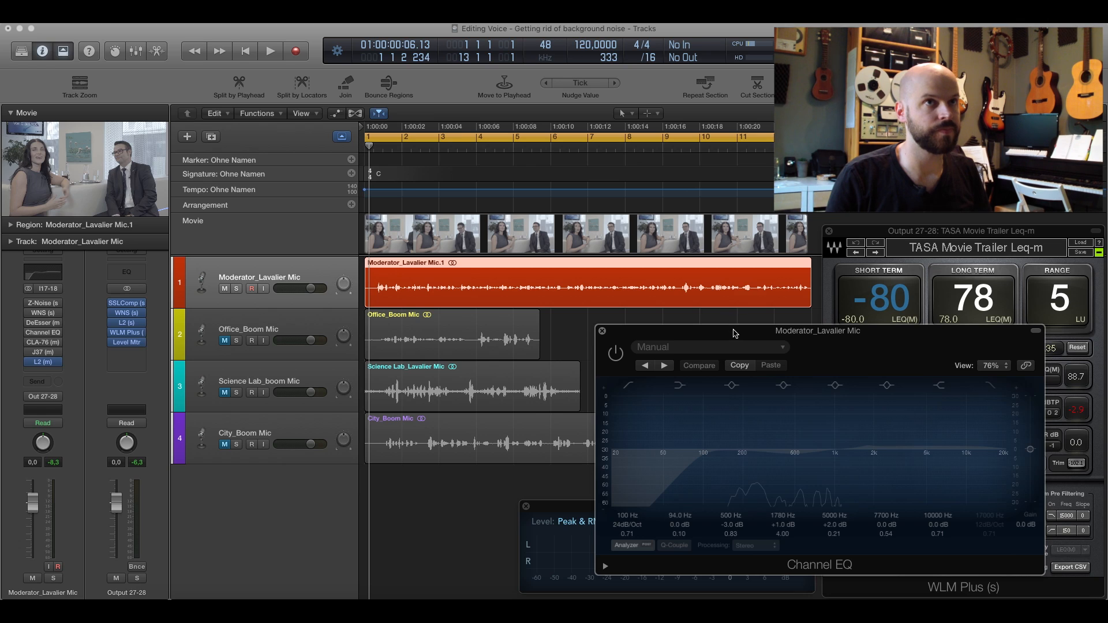
drag(735, 333, 736, 289)
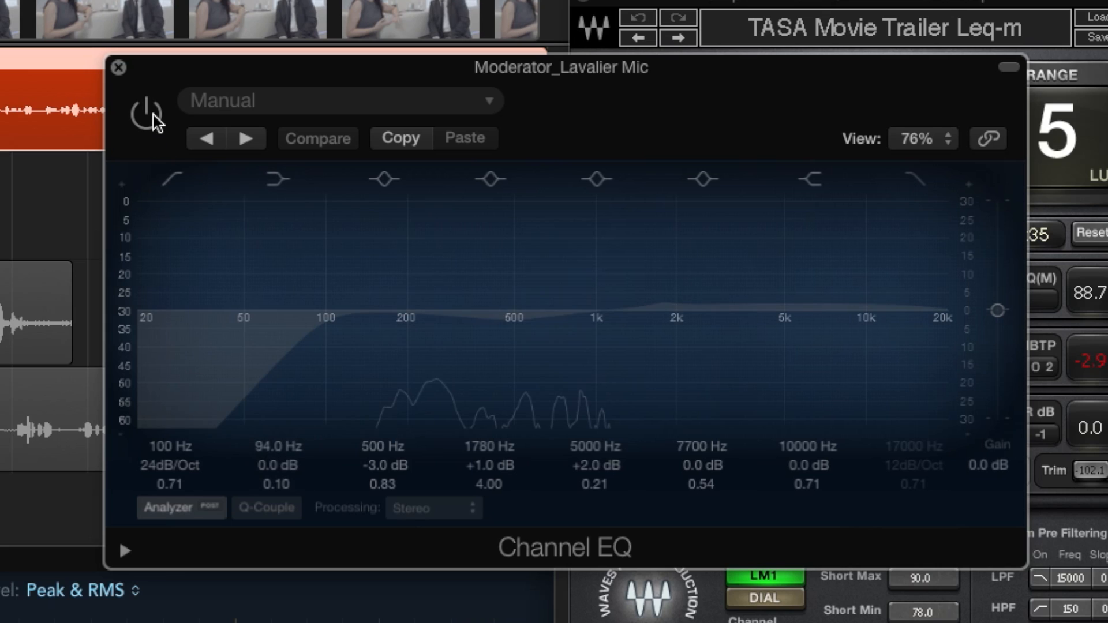
click(617, 308)
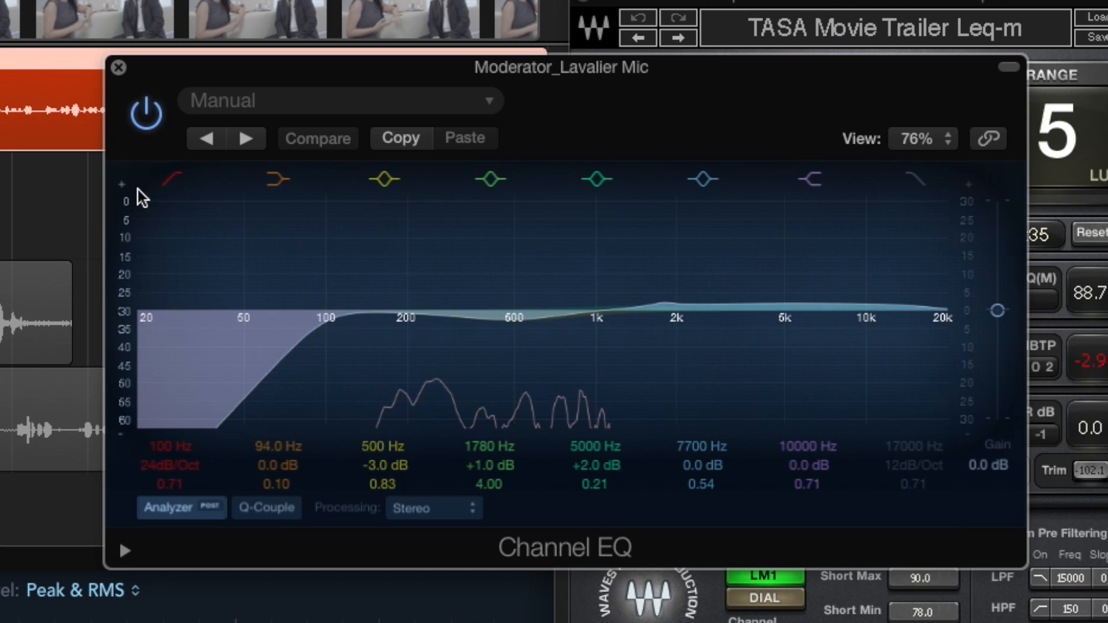
Compare the moderator's voice with and without the Channel EQ during playback, leaving the EQ enabled and its window closed.
click(154, 119)
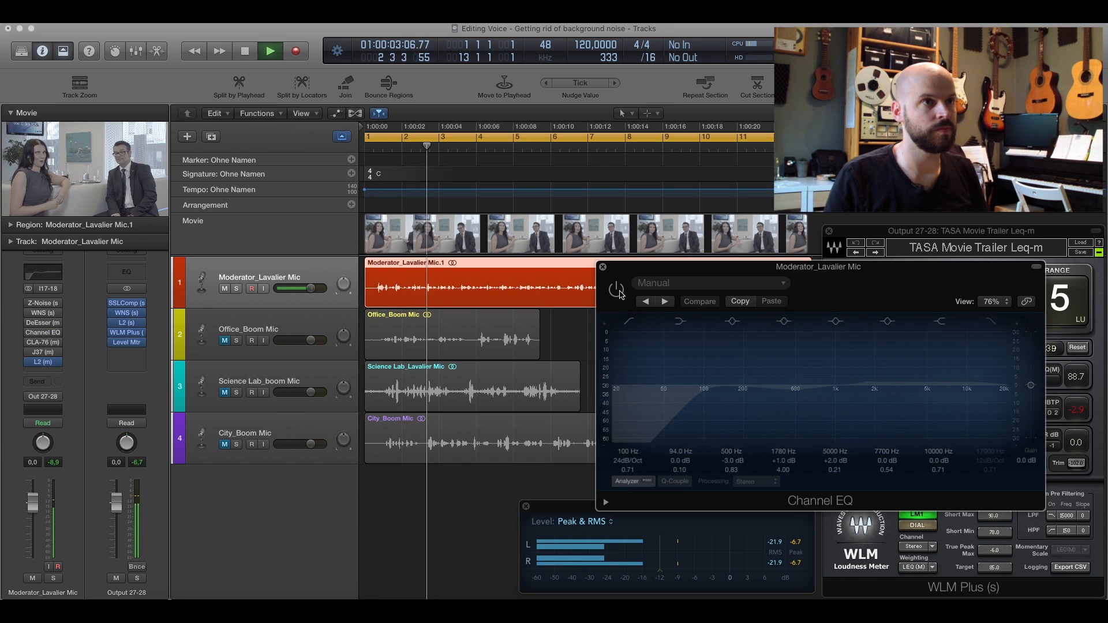
click(617, 292)
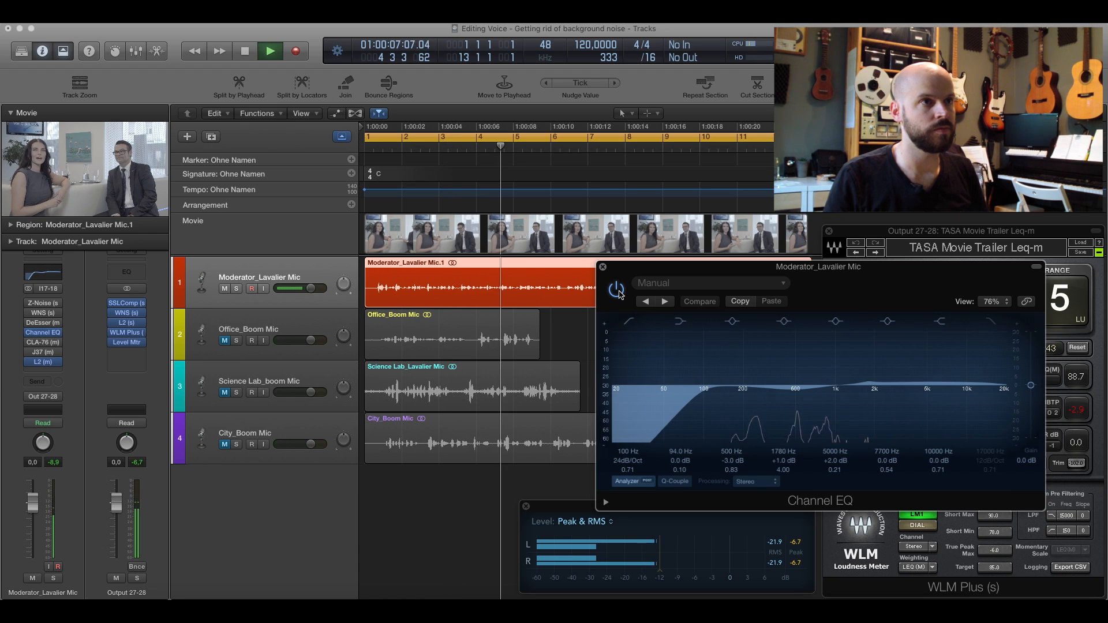
click(617, 291)
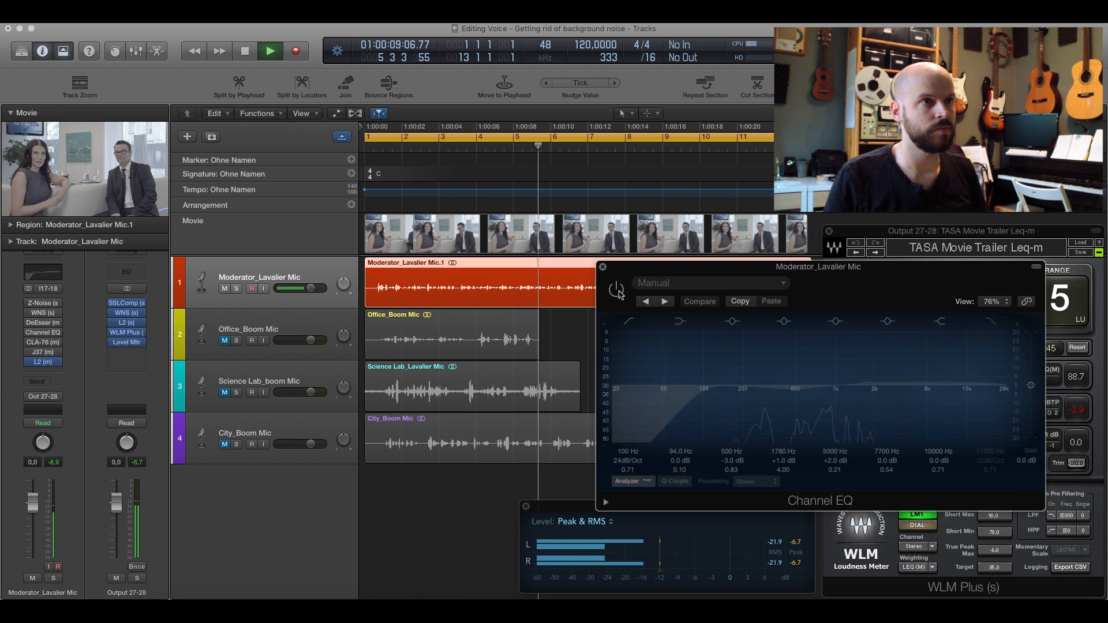
click(617, 291)
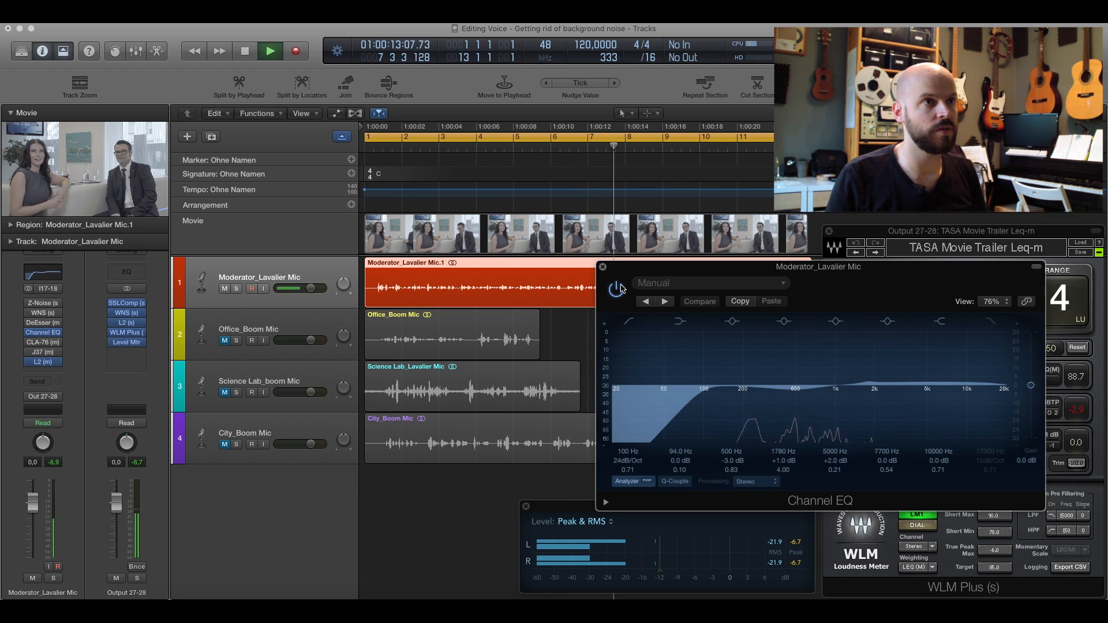
drag(623, 274, 608, 277)
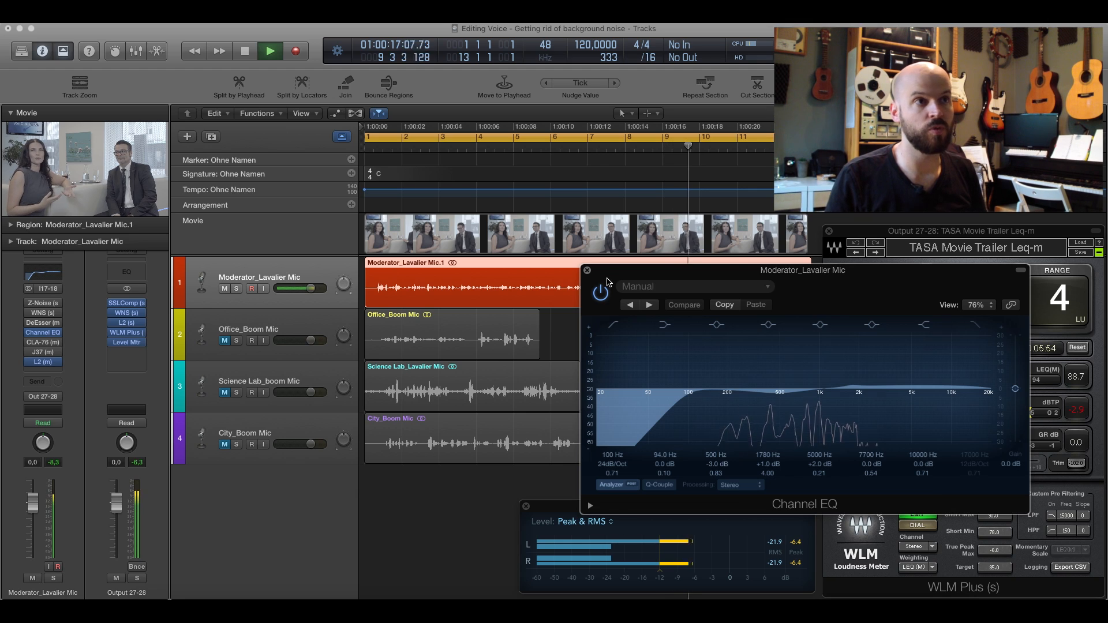
key(space)
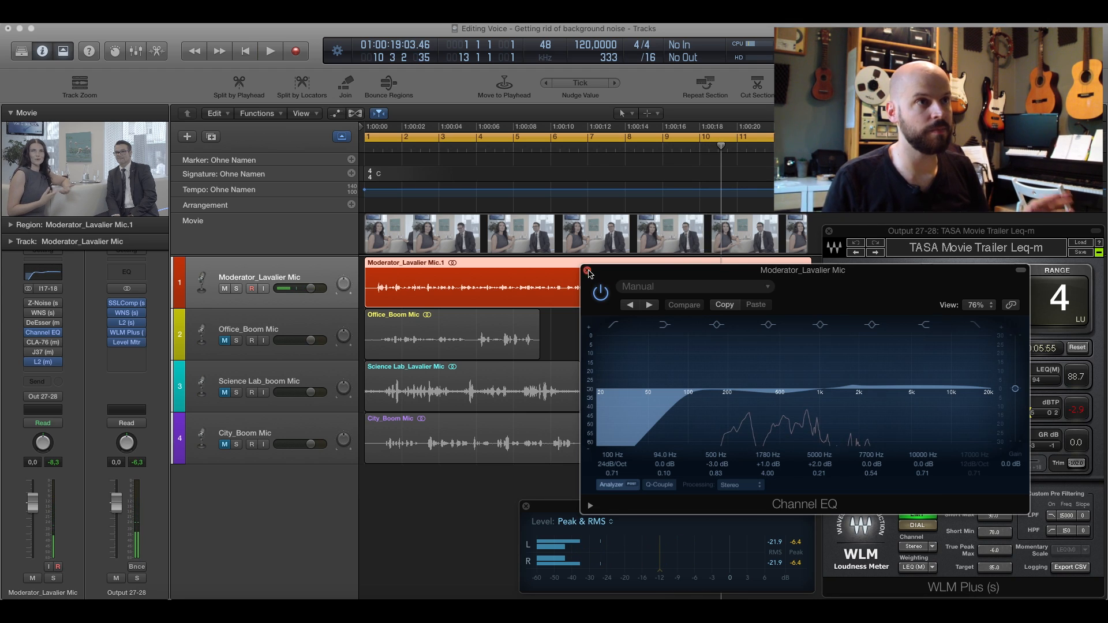
click(588, 272)
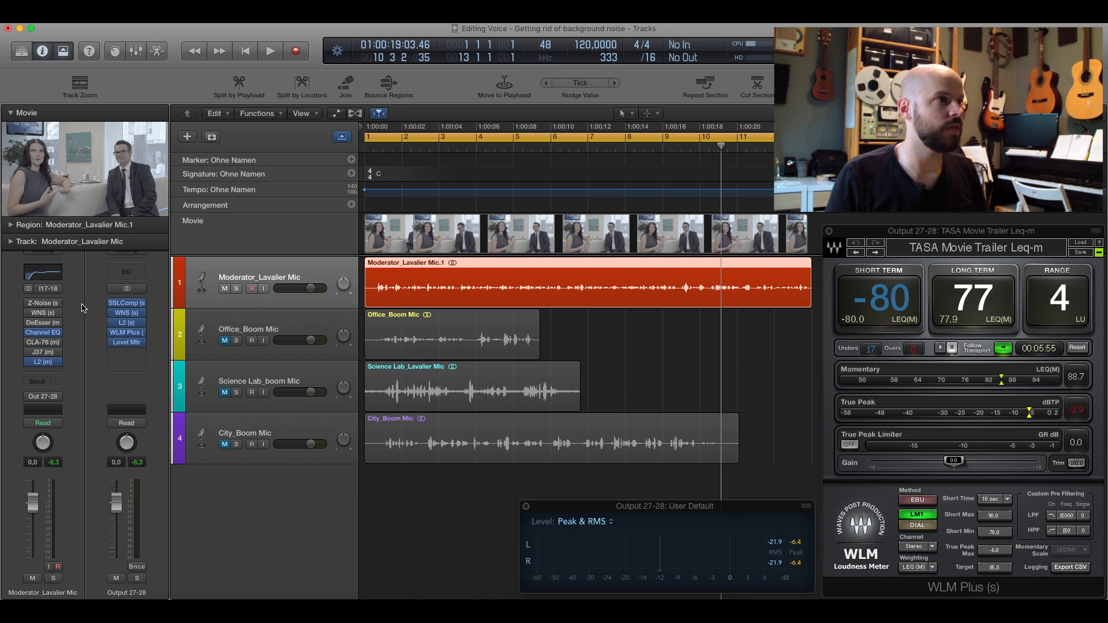
Enable the CLA-76 compressor on the moderator lavalier track and start playback to hear it.
click(42, 342)
drag(679, 330, 506, 333)
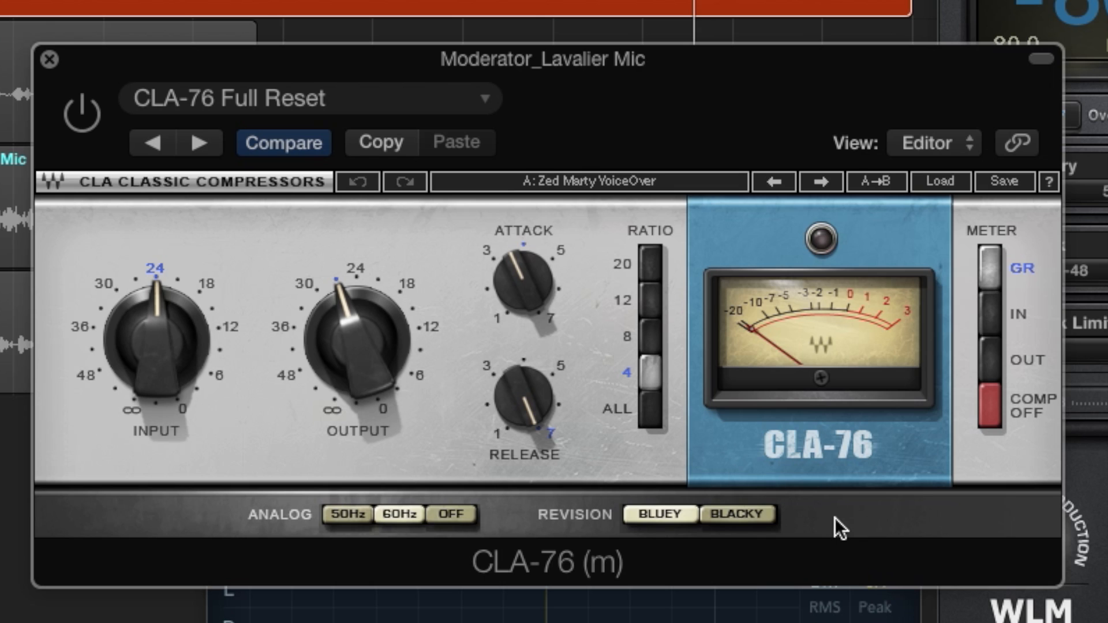
click(76, 114)
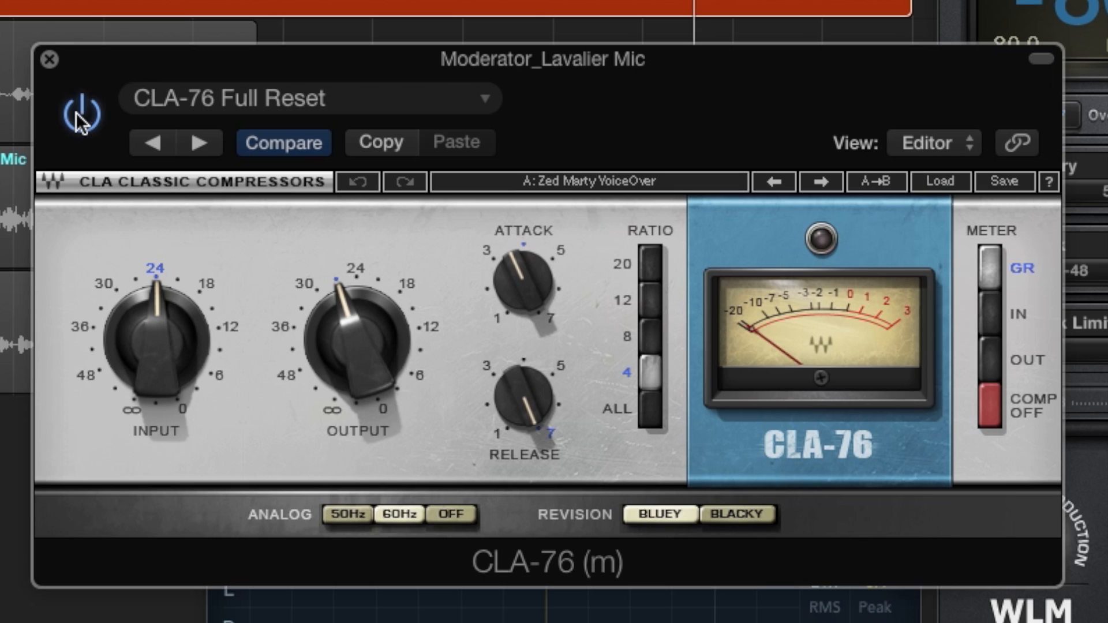
key(space)
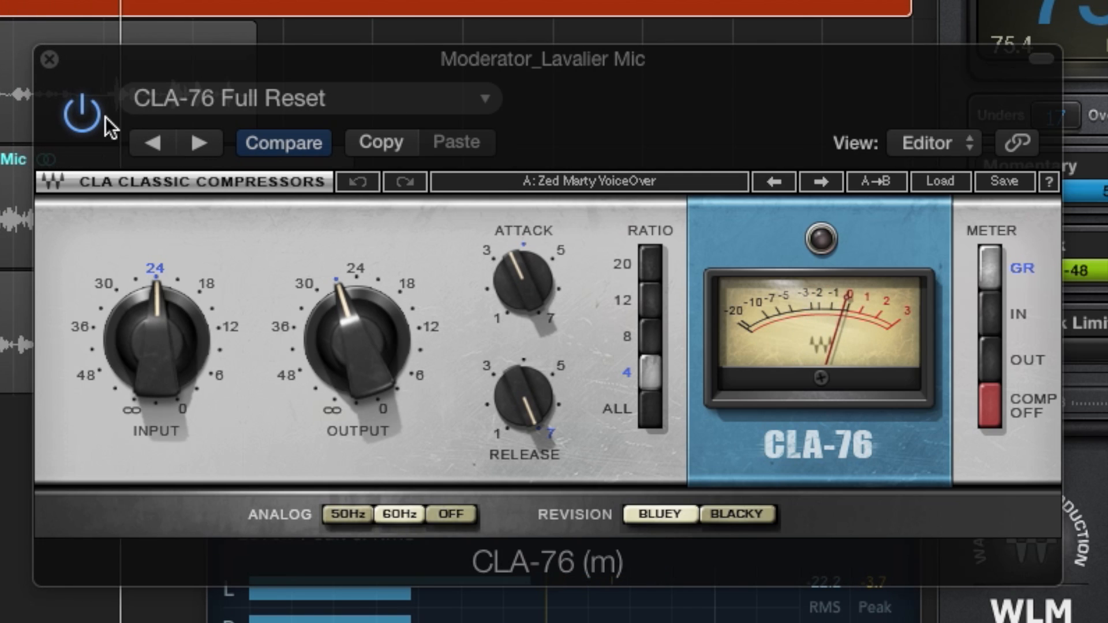
Compare the moderator's voice with and without the CLA-76 compressor, leaving it enabled and its window closed.
click(83, 113)
click(83, 114)
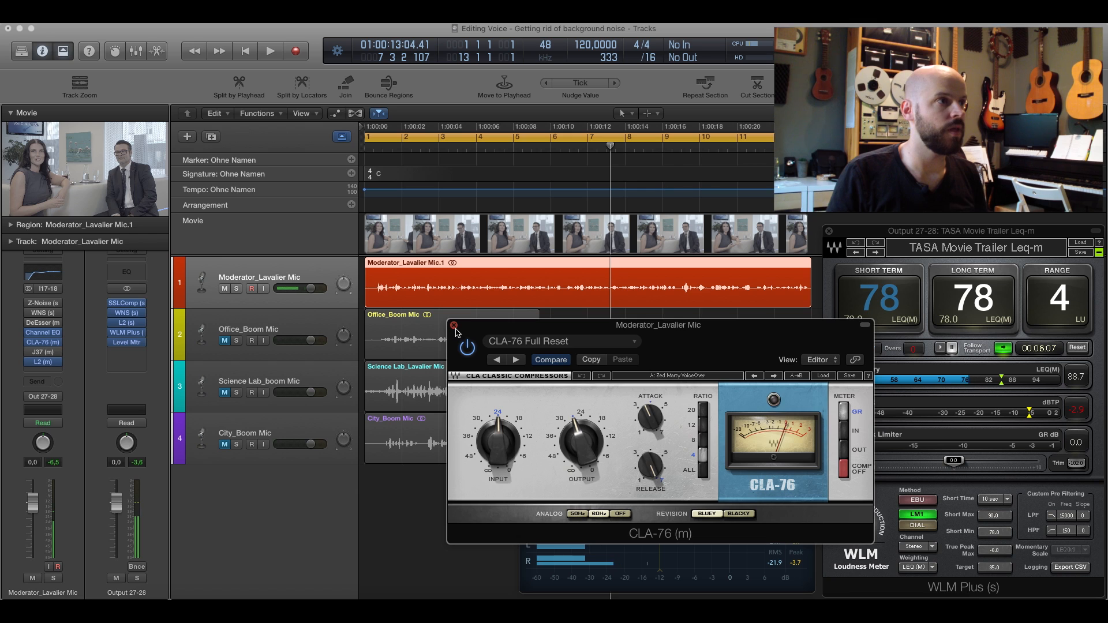
click(49, 60)
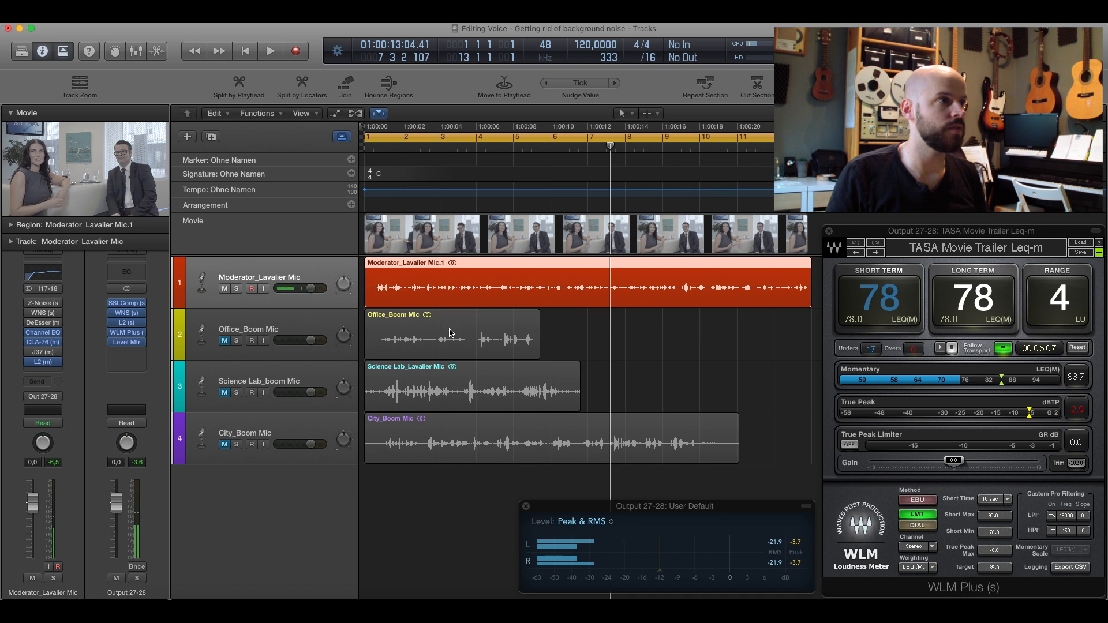
Open the J37 tape plug-in and compare the moderator's voice with and without it during playback, leaving it enabled and its window closed.
click(42, 353)
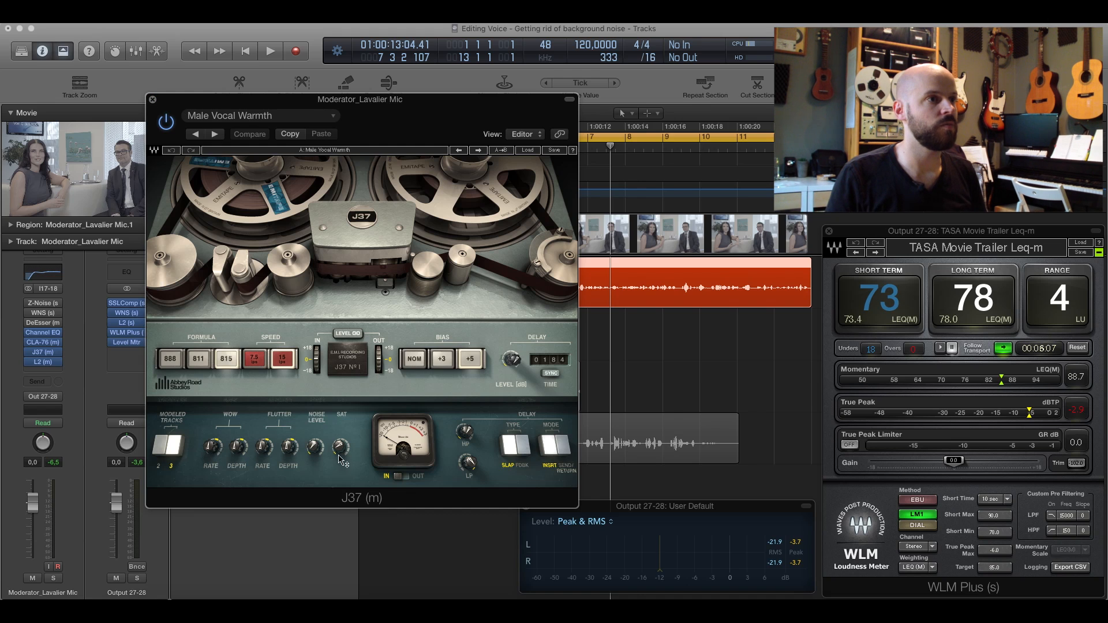
key(space)
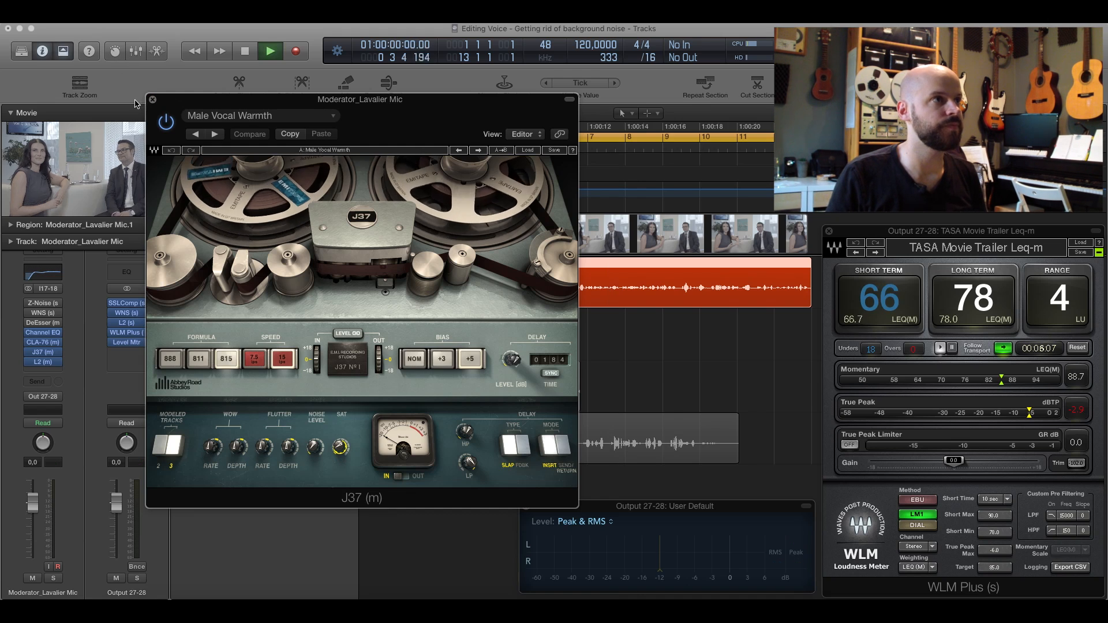
click(167, 123)
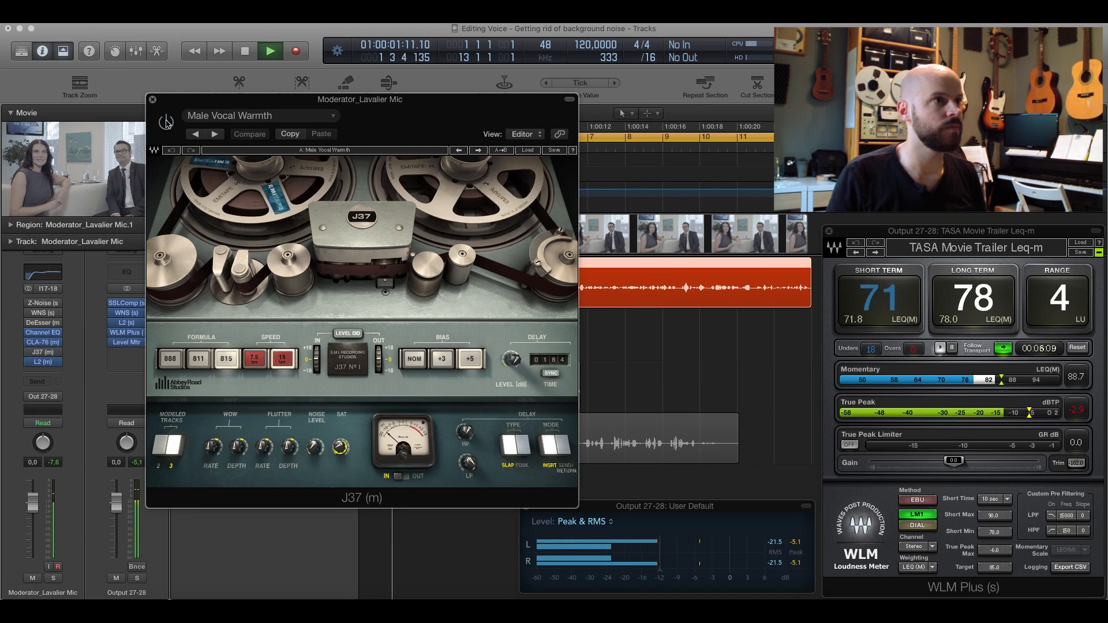
click(167, 122)
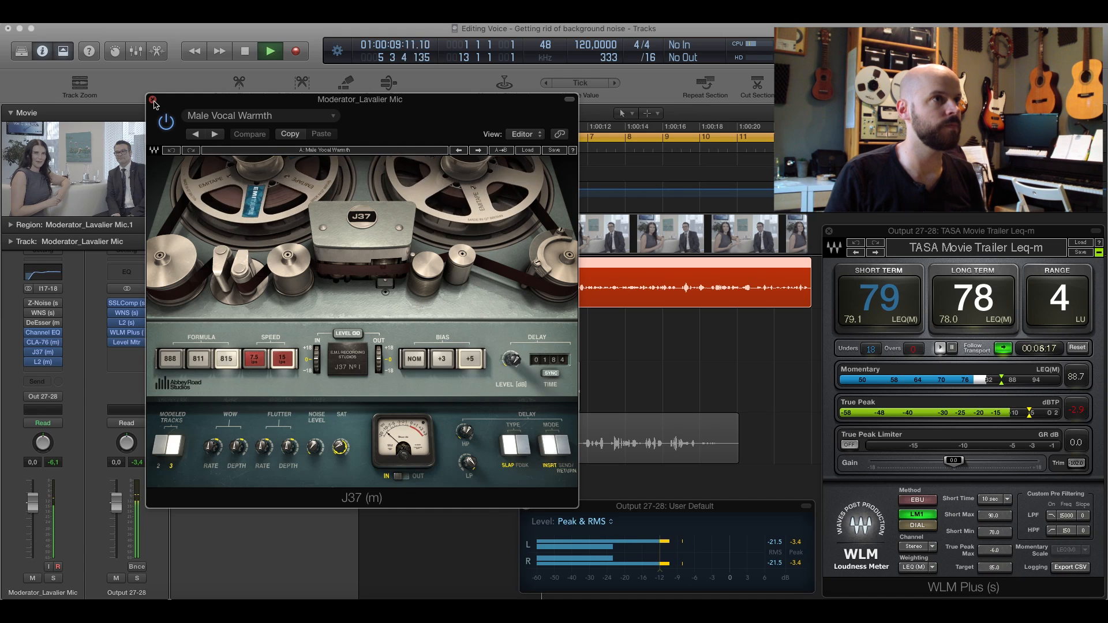
click(153, 99)
key(space)
Open the DeEsser on the moderator lavalier track, move its window clear, enable the plug-in and close the window.
click(43, 323)
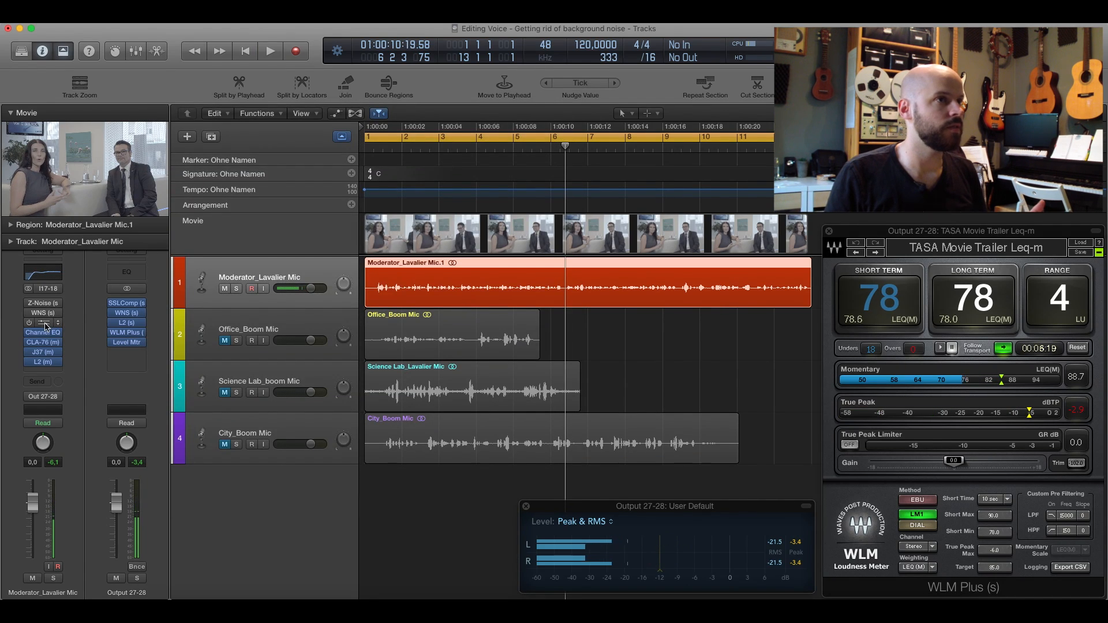
drag(793, 327, 716, 329)
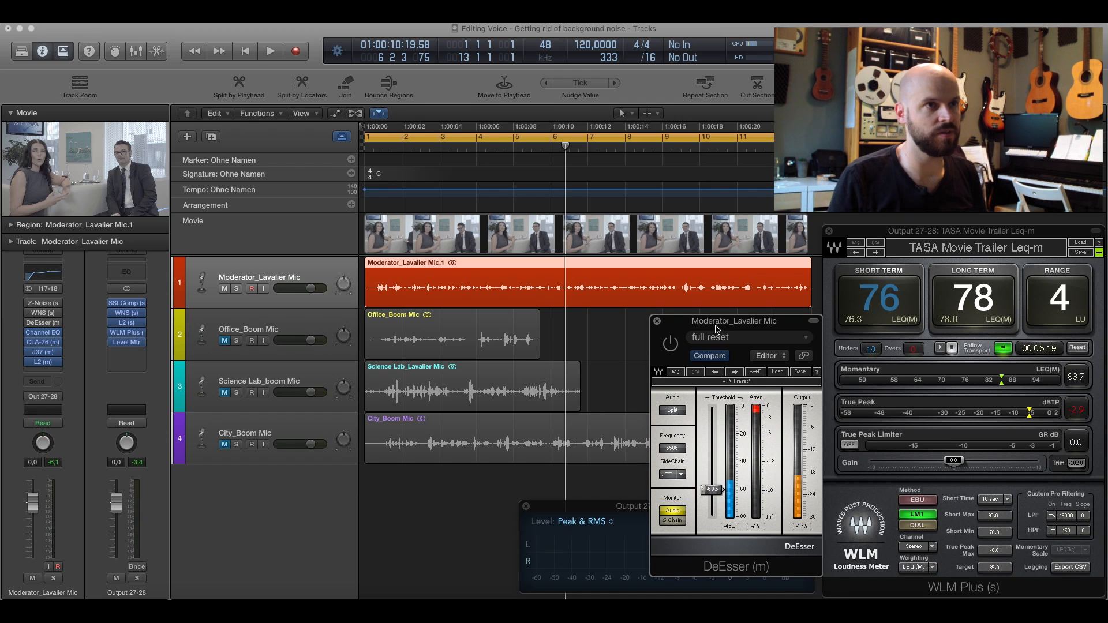
drag(684, 327, 667, 321)
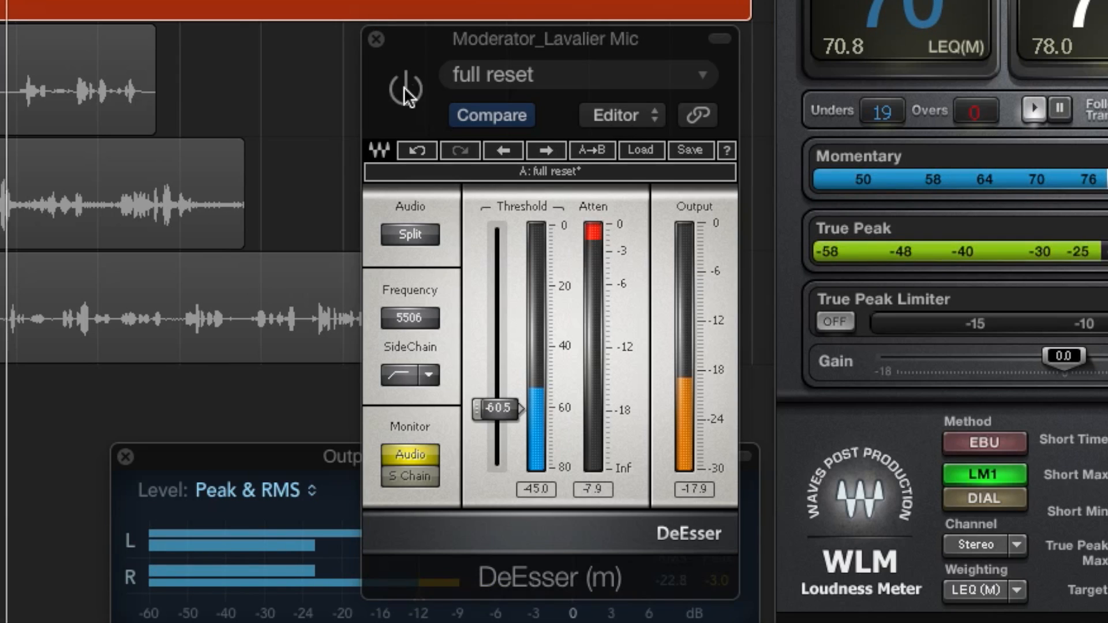
click(654, 347)
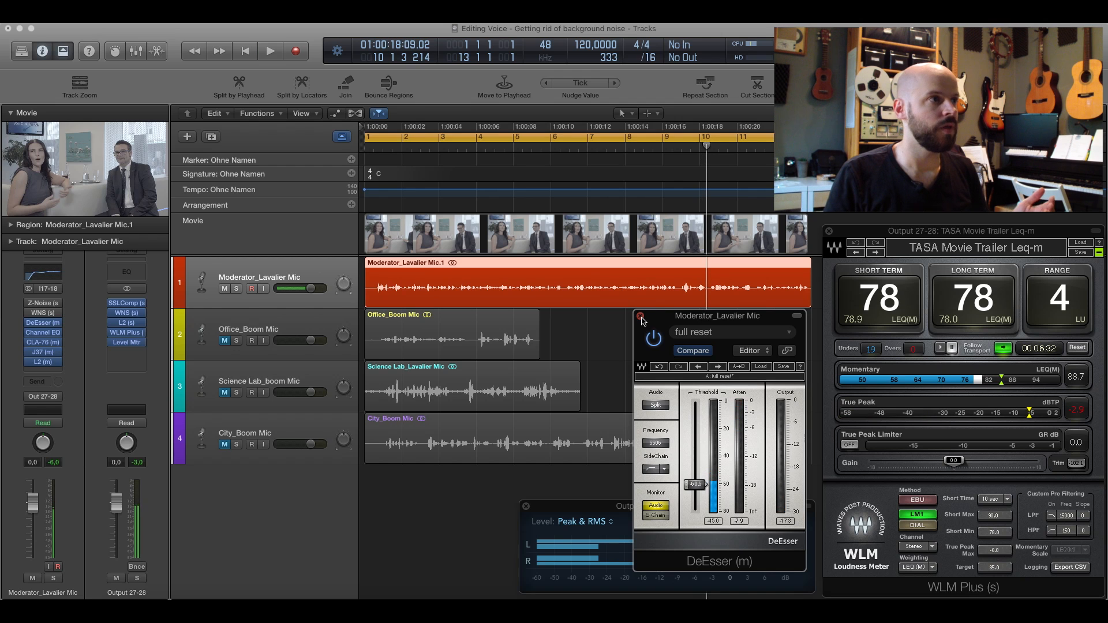
click(377, 39)
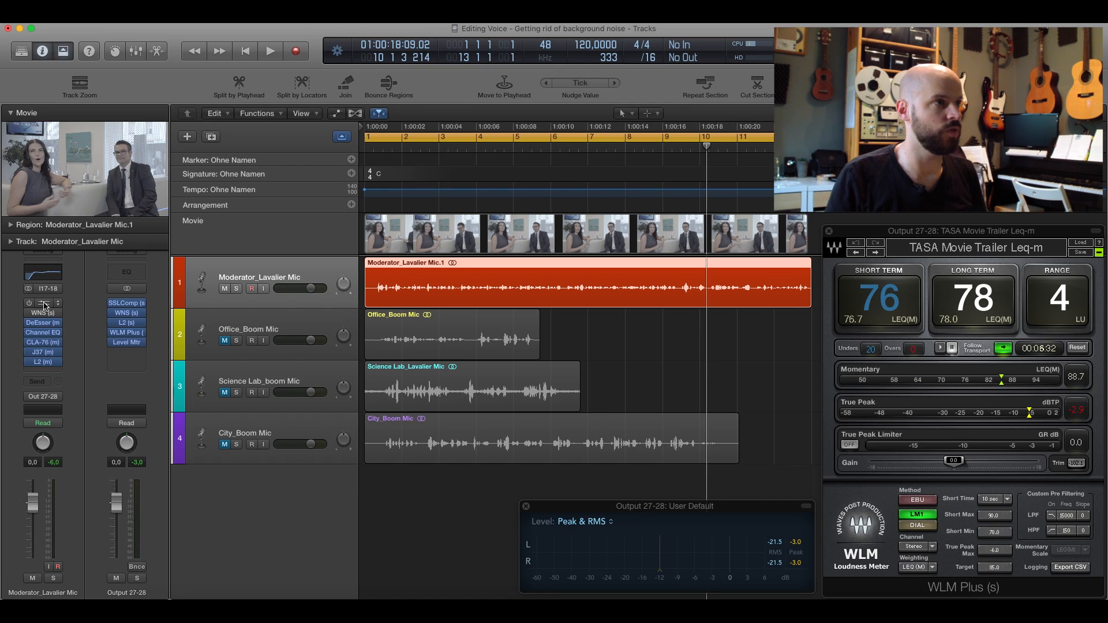
Open Z-Noise on the moderator lavalier track and switch its monitor to Difference and back to Audio, repositioning its window over the lower tracks.
click(46, 306)
drag(443, 327, 445, 283)
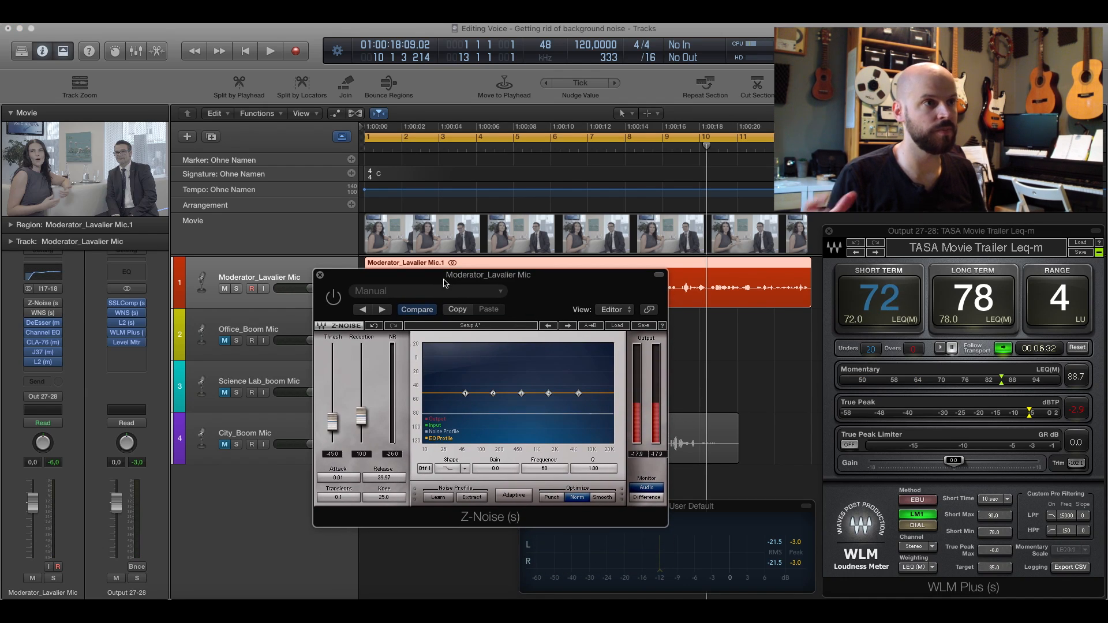
mouse_move(435, 283)
mouse_down()
mouse_move(427, 305)
mouse_move(434, 287)
mouse_up()
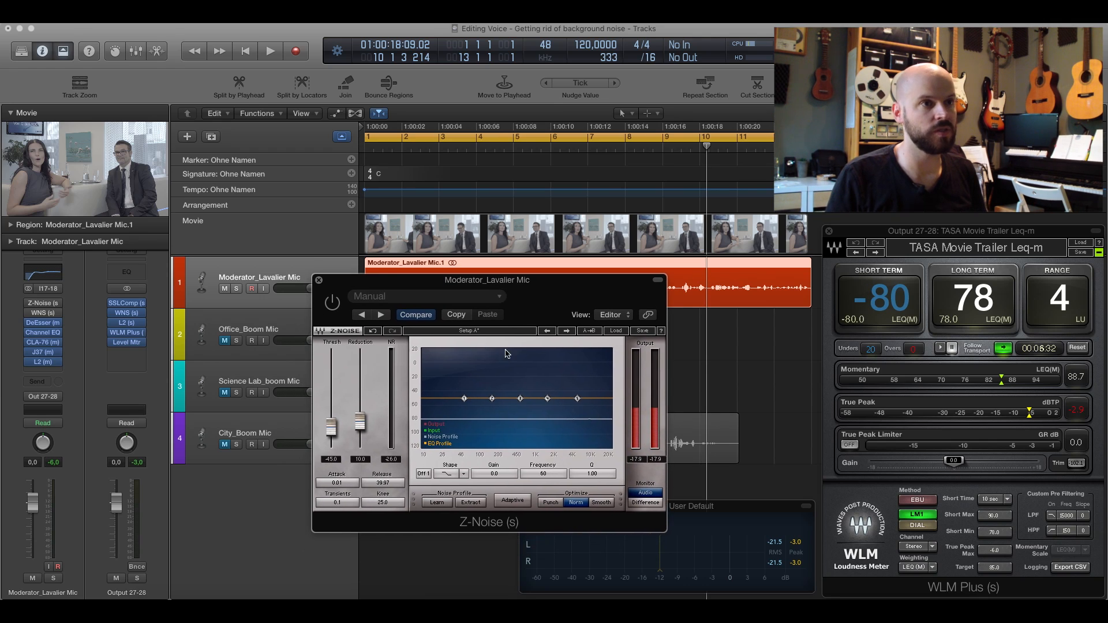
click(641, 504)
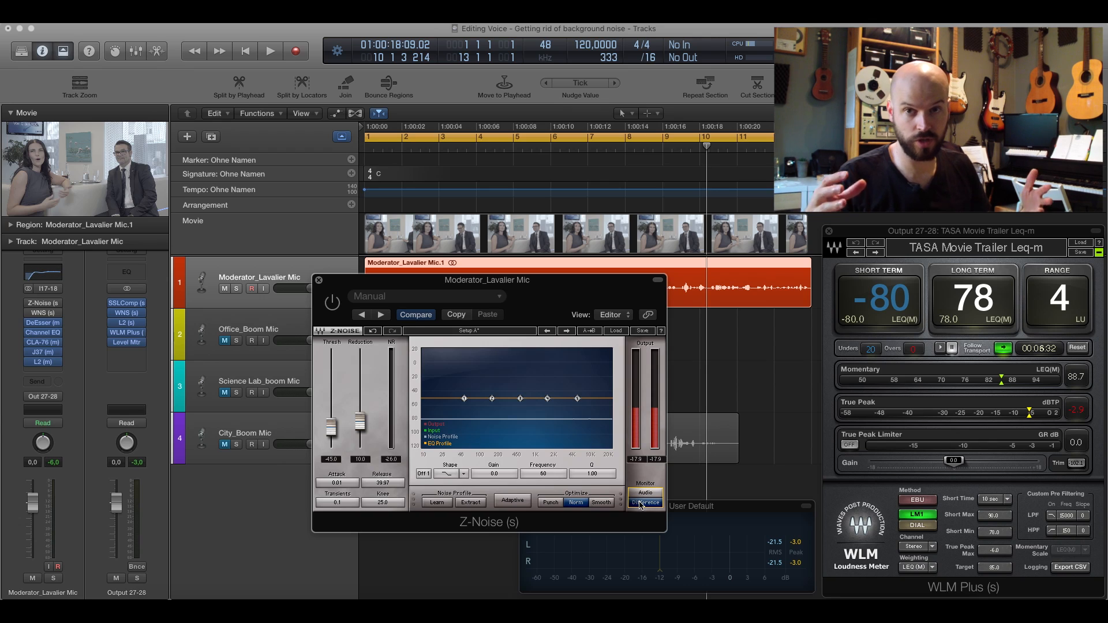
click(642, 494)
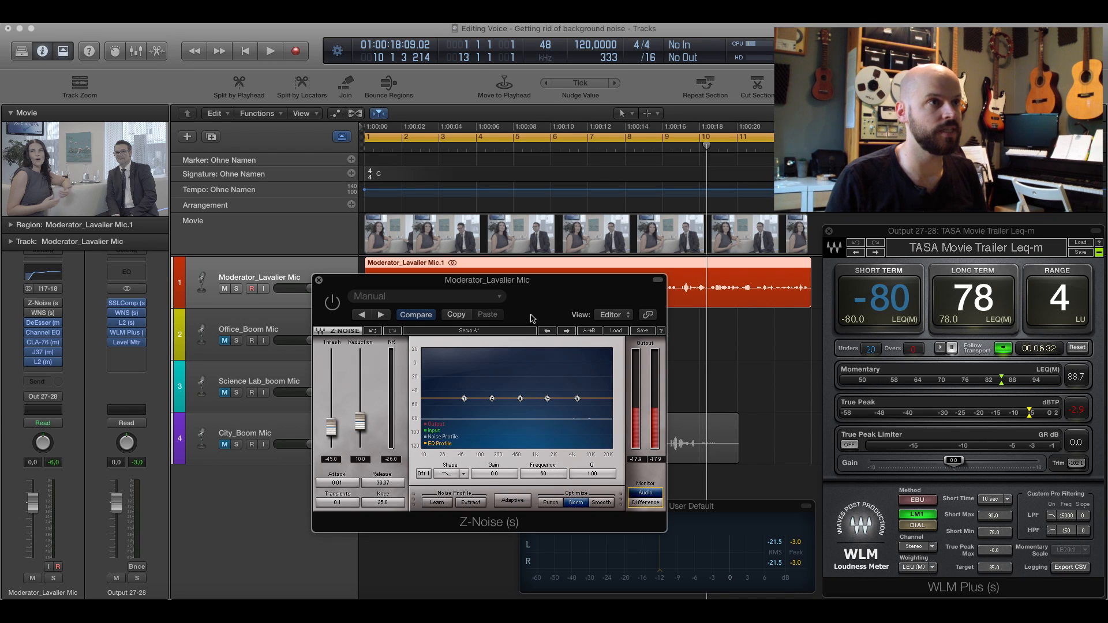
drag(472, 286, 523, 328)
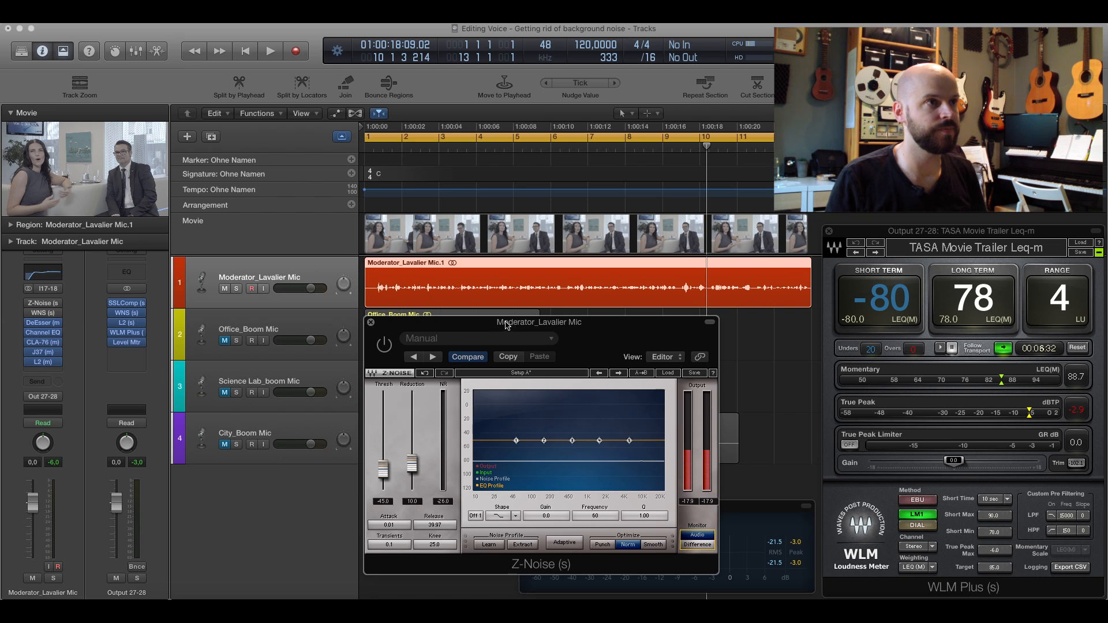
Play the moderator recording from the beginning, enable Z-Noise and restart playback from the start to hear it.
key(Return)
key(space)
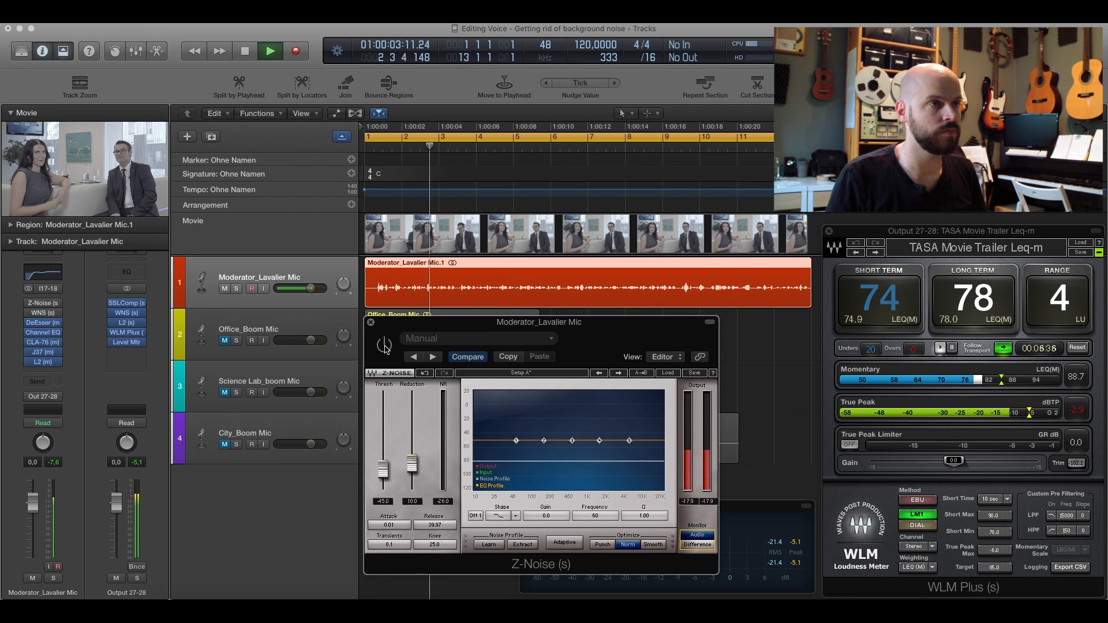
click(385, 346)
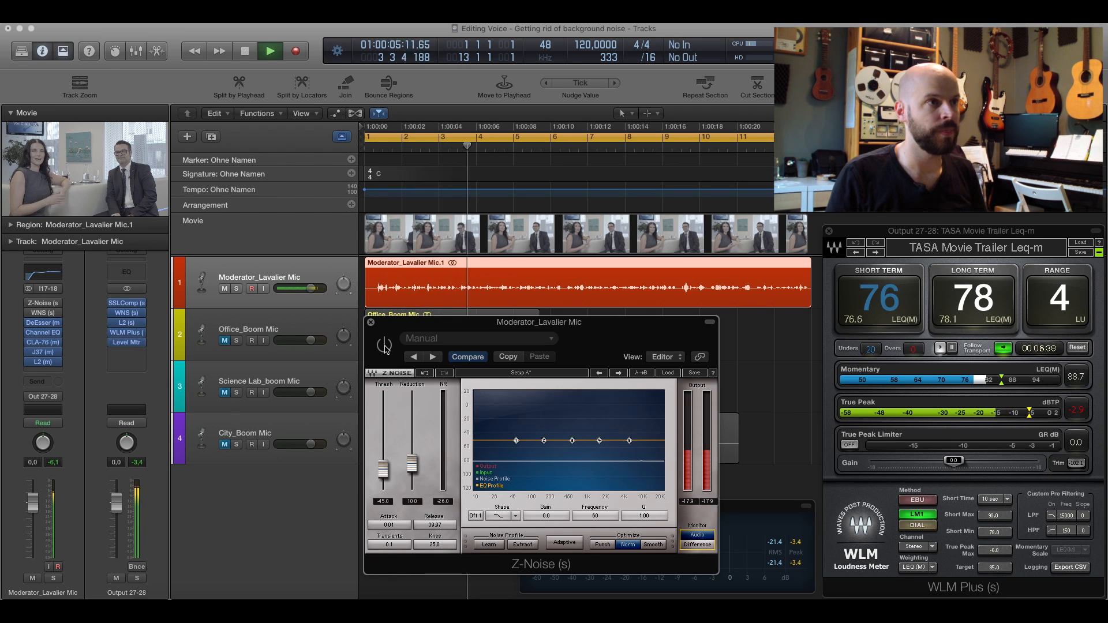
key(space)
key(Return)
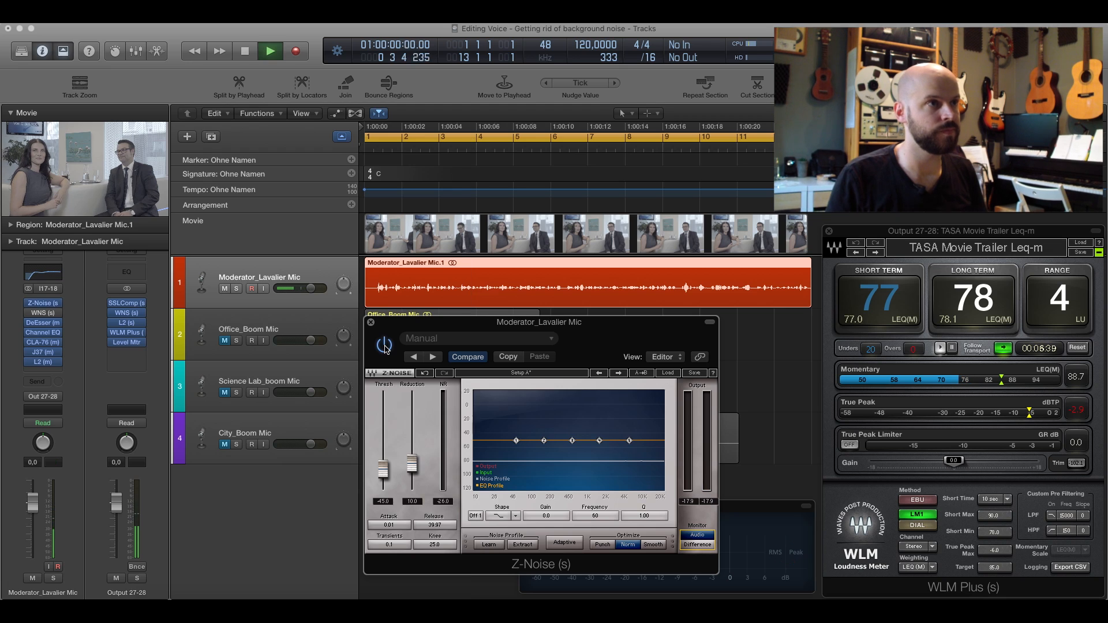
key(space)
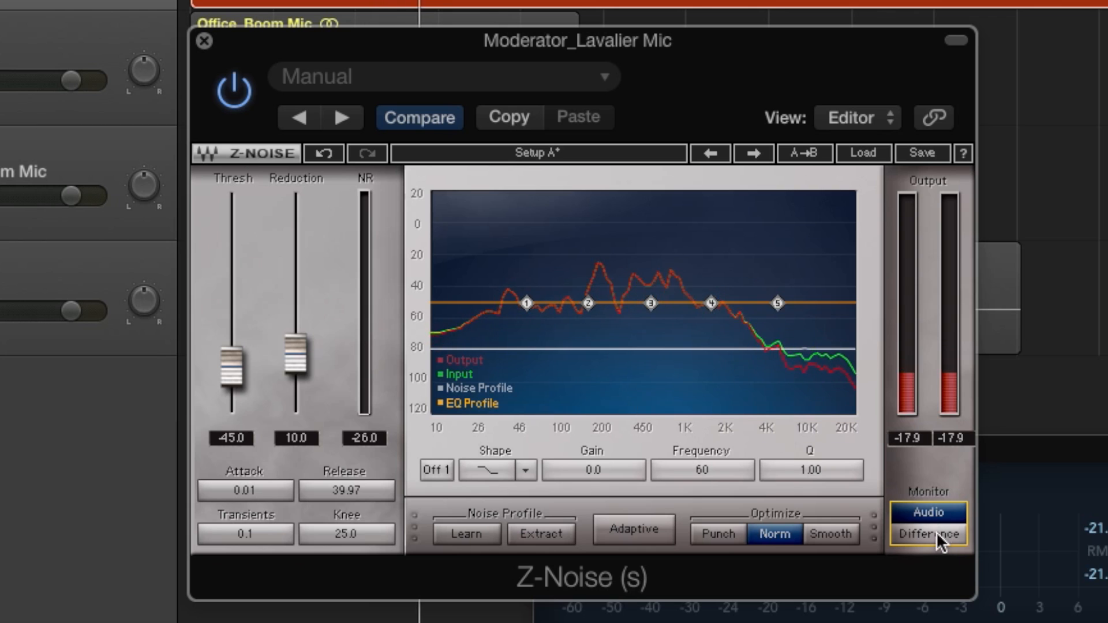
Audition Z-Noise's Difference signal and compare the voice with Z-Noise bypassed, leaving it enabled on Audio monitoring, playback stopped and its window closed.
click(936, 533)
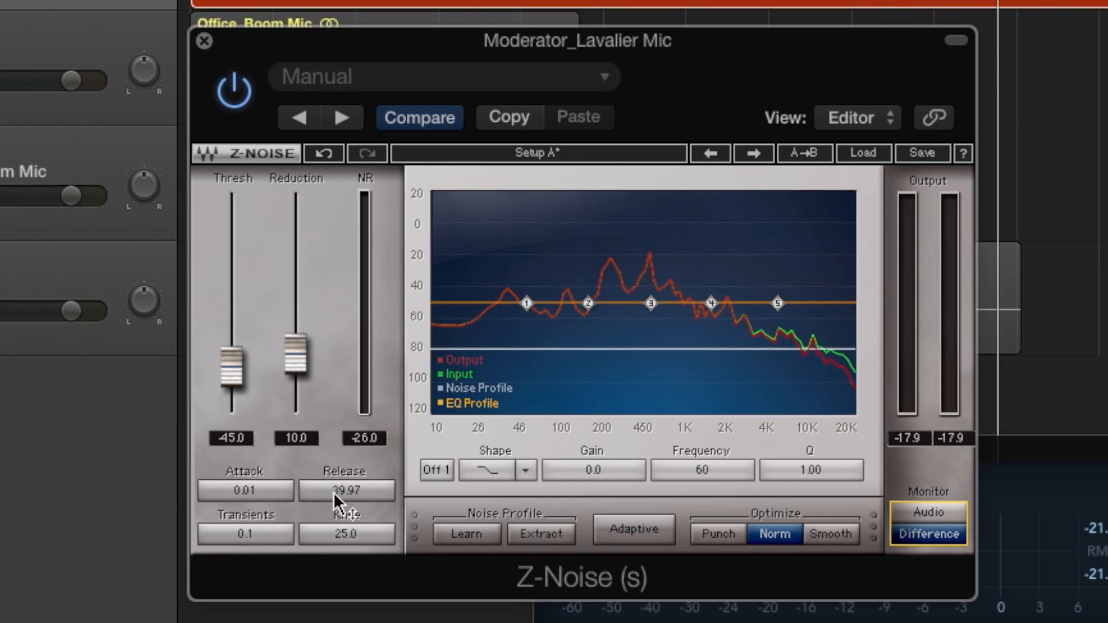
click(923, 511)
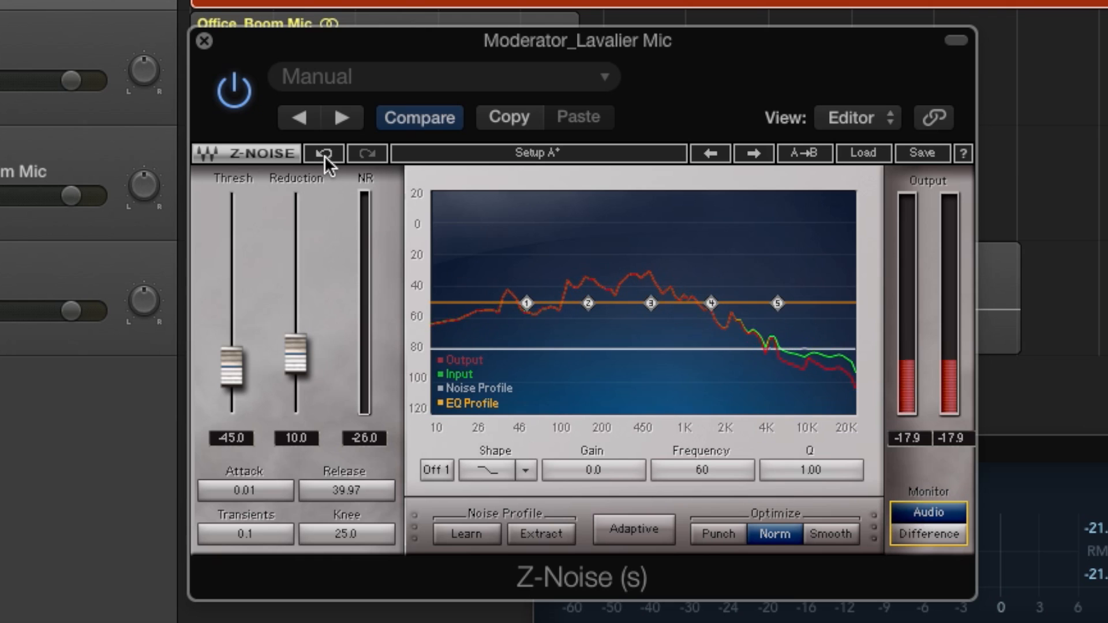
click(235, 92)
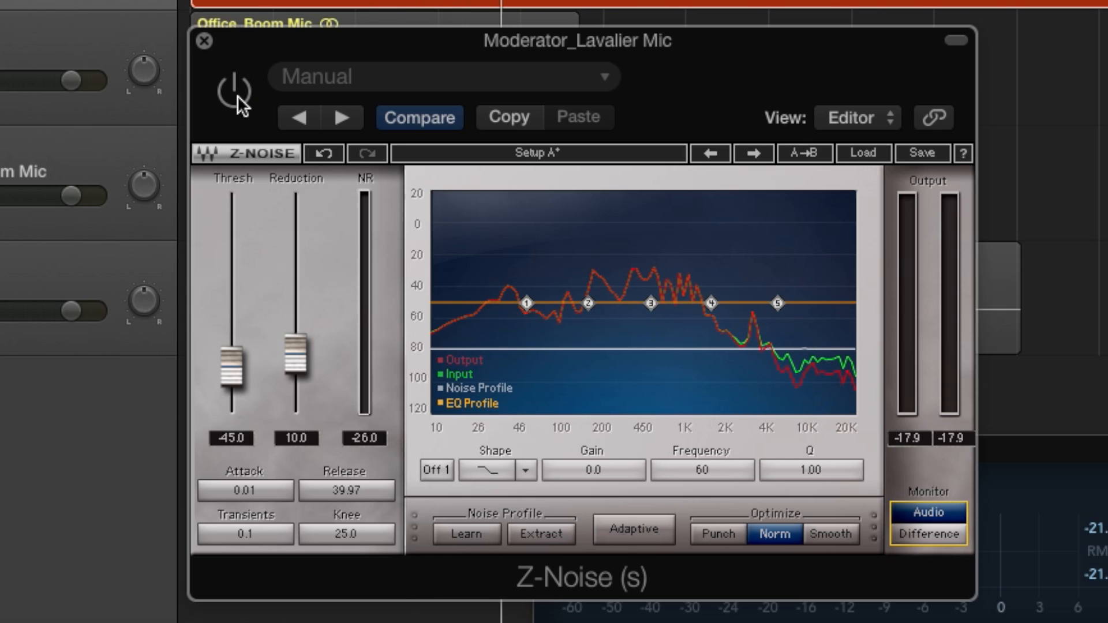
click(237, 95)
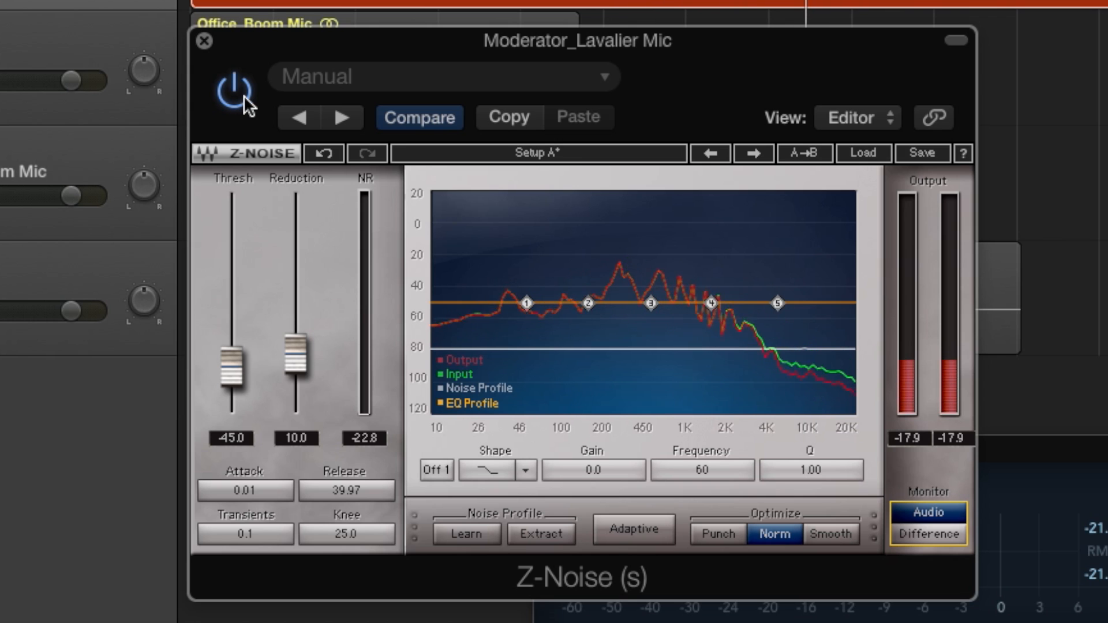
key(space)
mouse_move(266, 44)
mouse_down()
mouse_move(265, 30)
mouse_move(275, 42)
mouse_up()
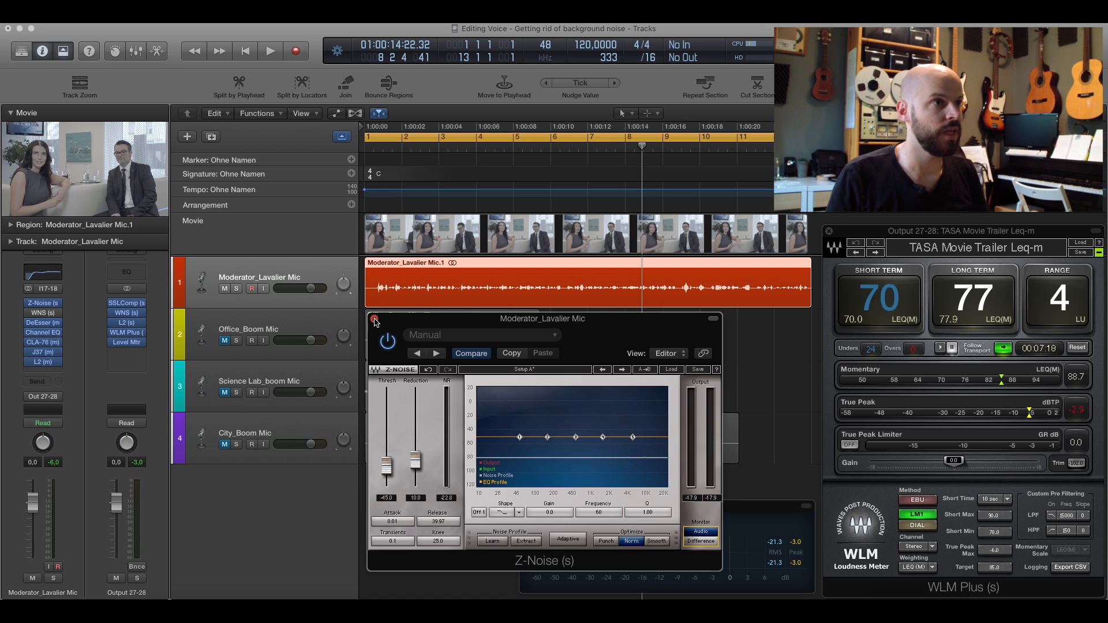
click(212, 33)
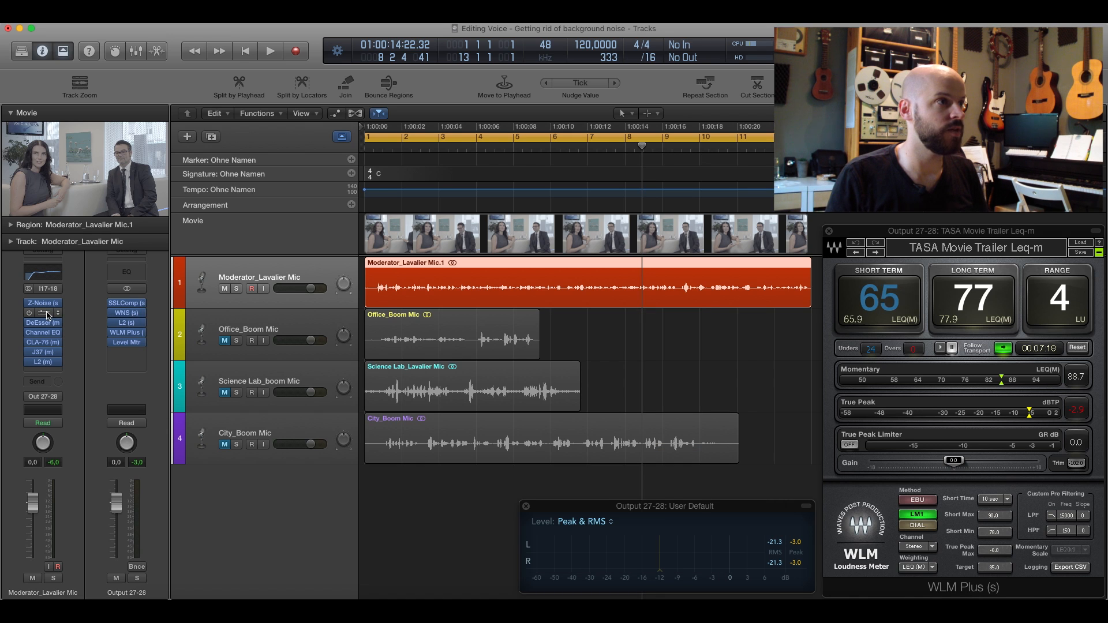
Open the WNS noise suppressor on the moderator lavalier track, start playback and enable the plug-in.
click(48, 315)
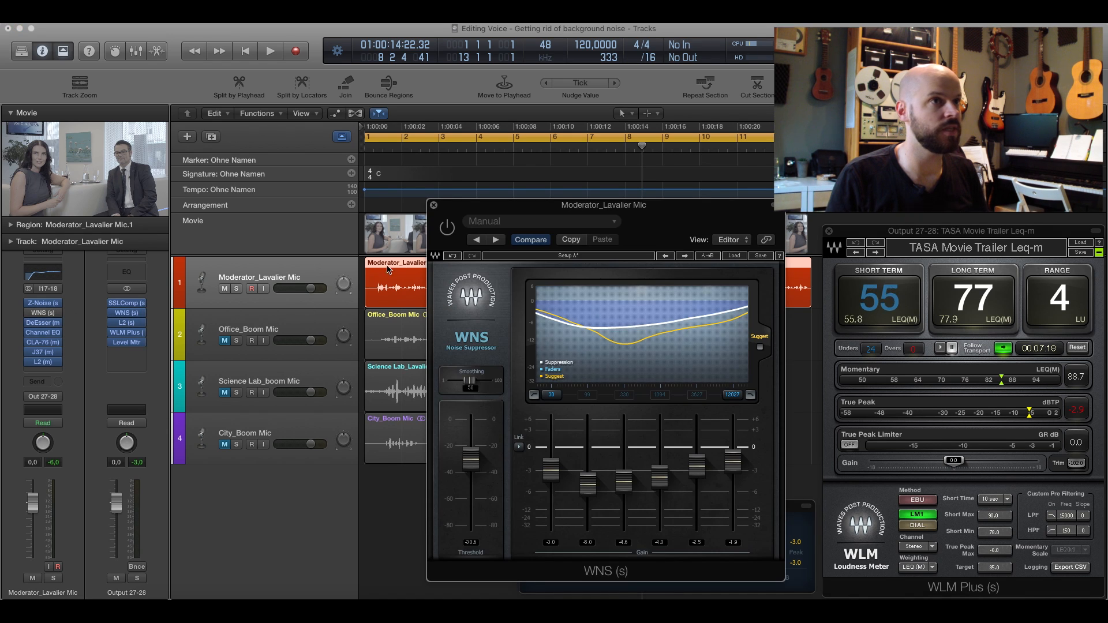
drag(518, 206, 466, 202)
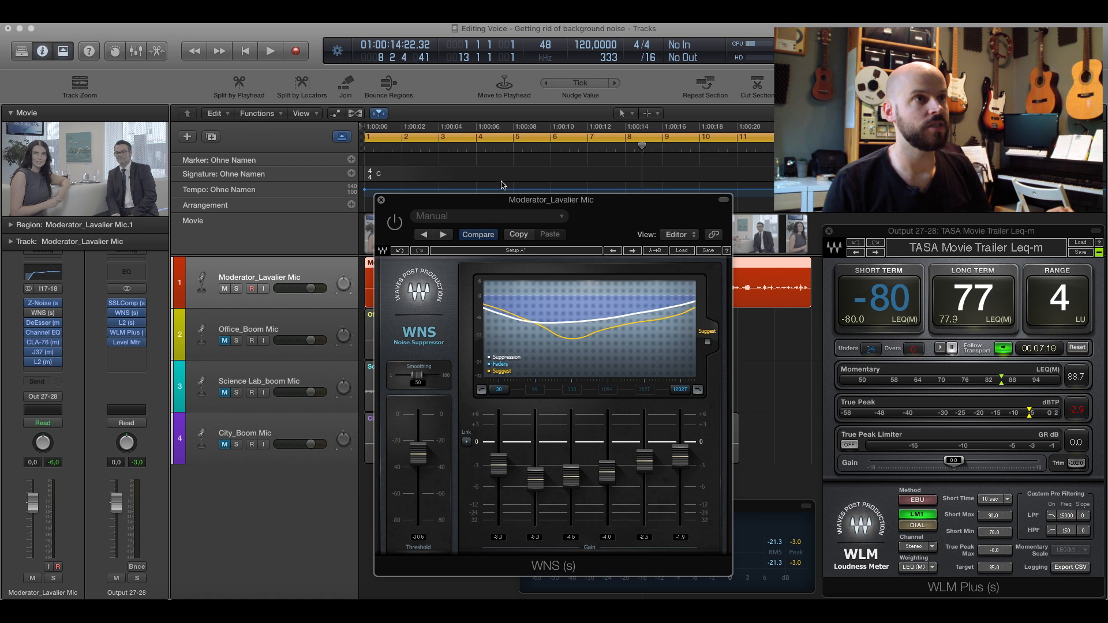
drag(500, 37, 721, 23)
drag(652, 194, 714, 212)
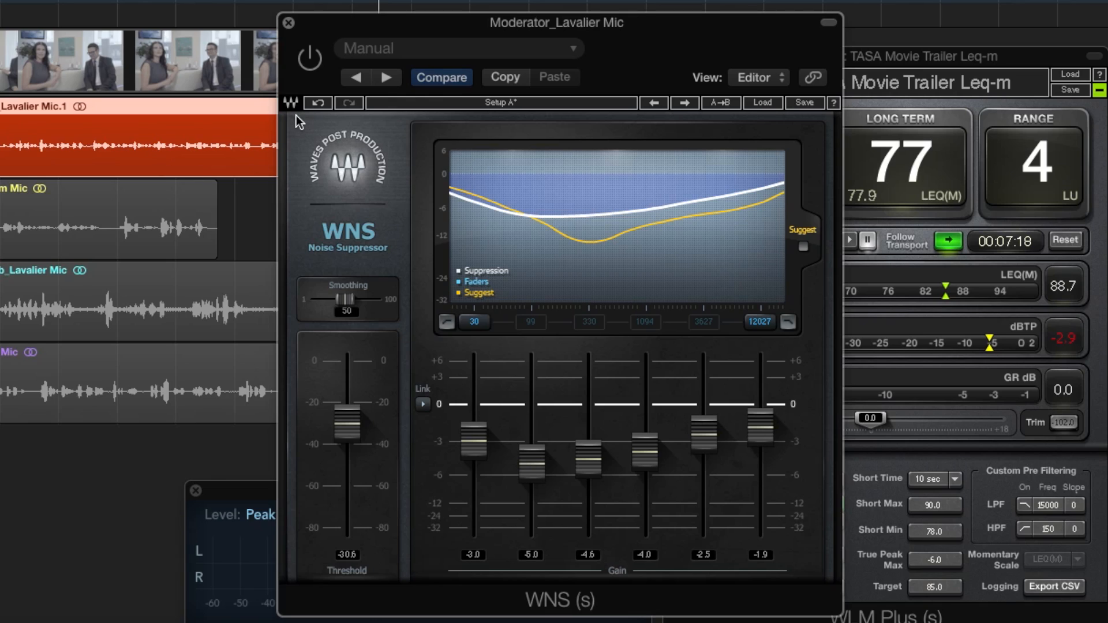
key(space)
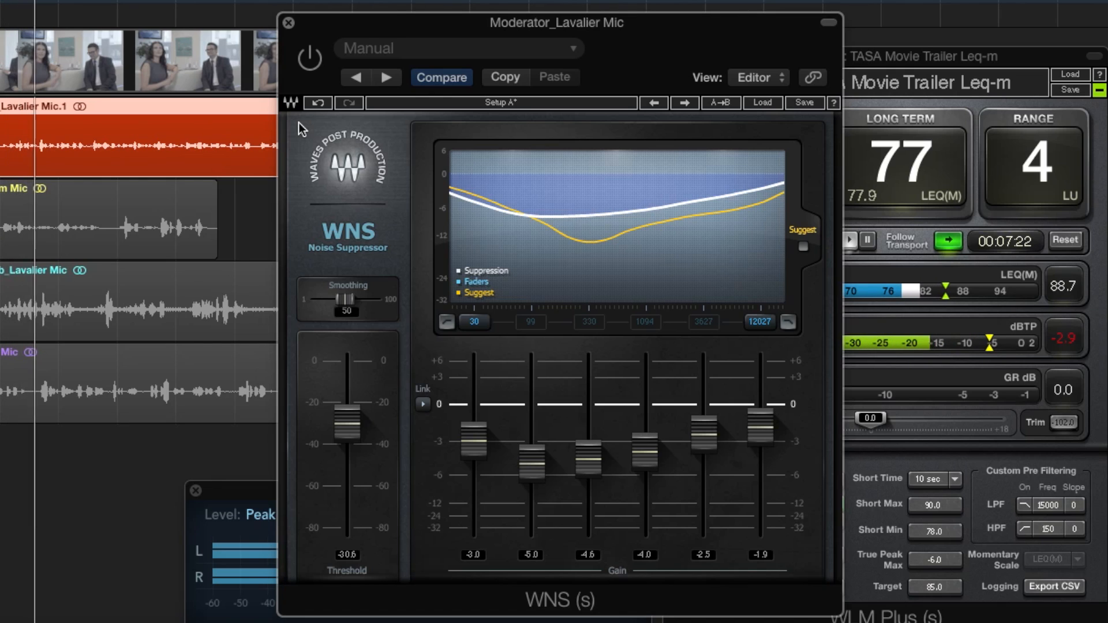
click(310, 58)
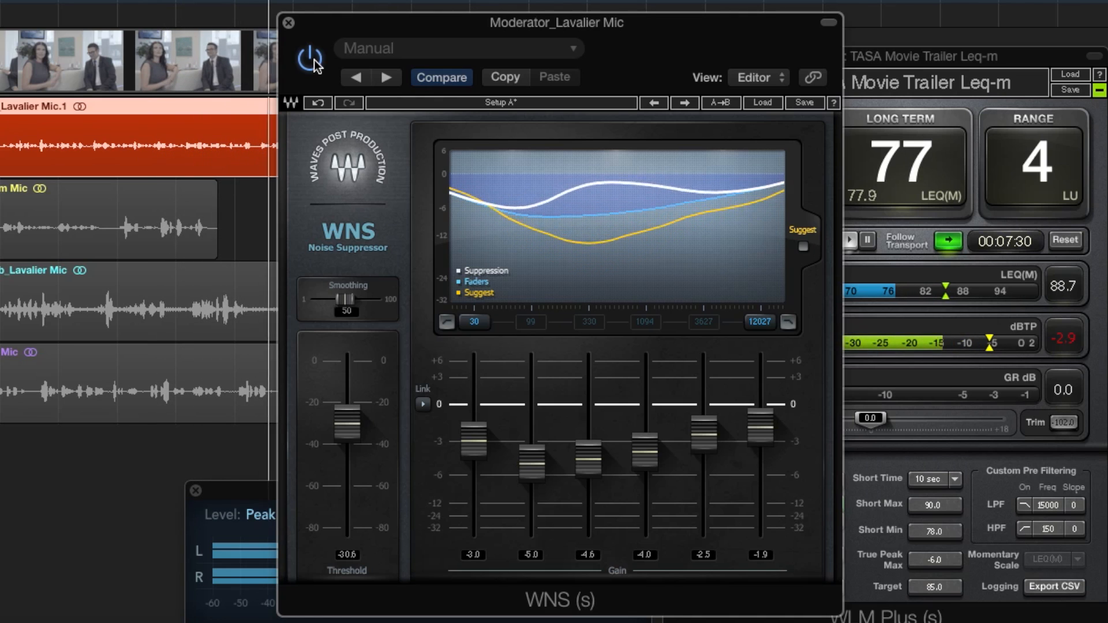
Compare the moderator's voice with and without the WNS noise suppressor during playback, leaving it enabled.
click(311, 59)
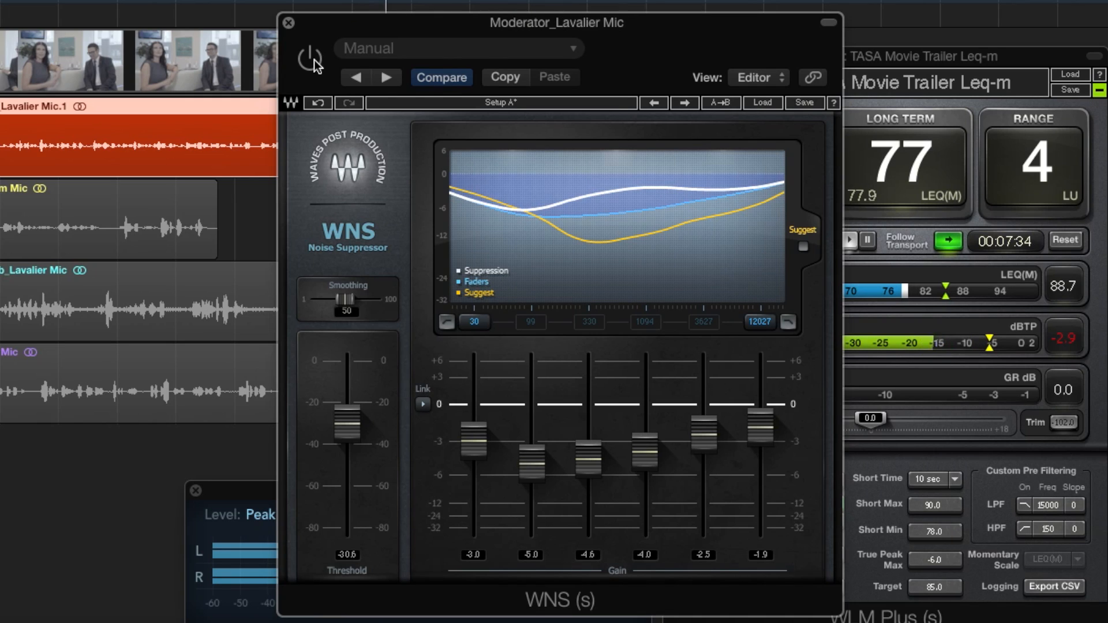
click(310, 58)
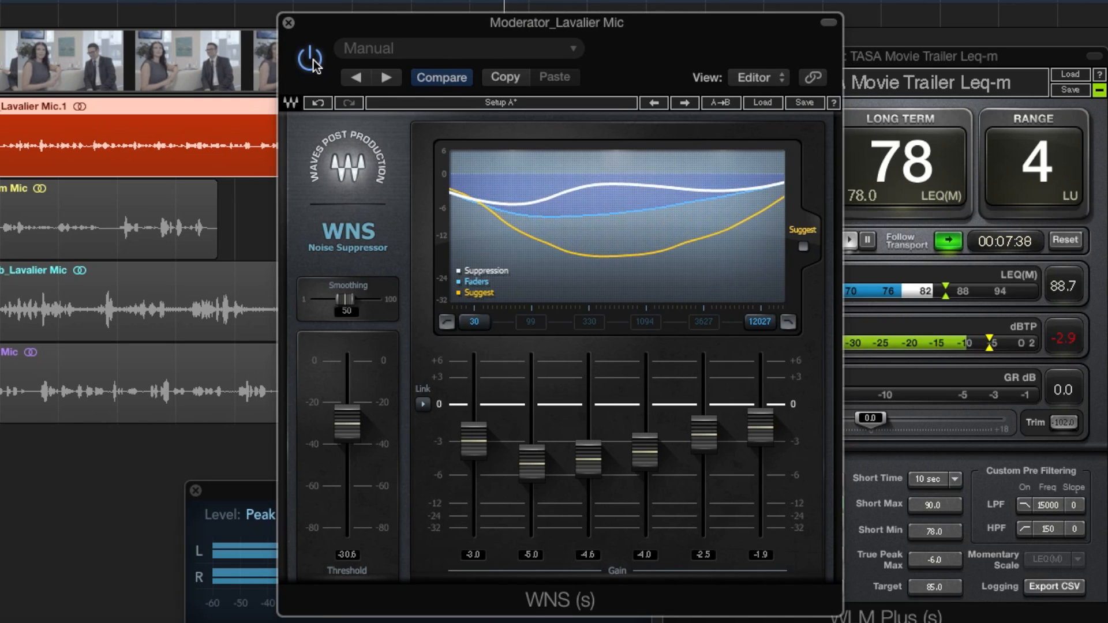
click(312, 60)
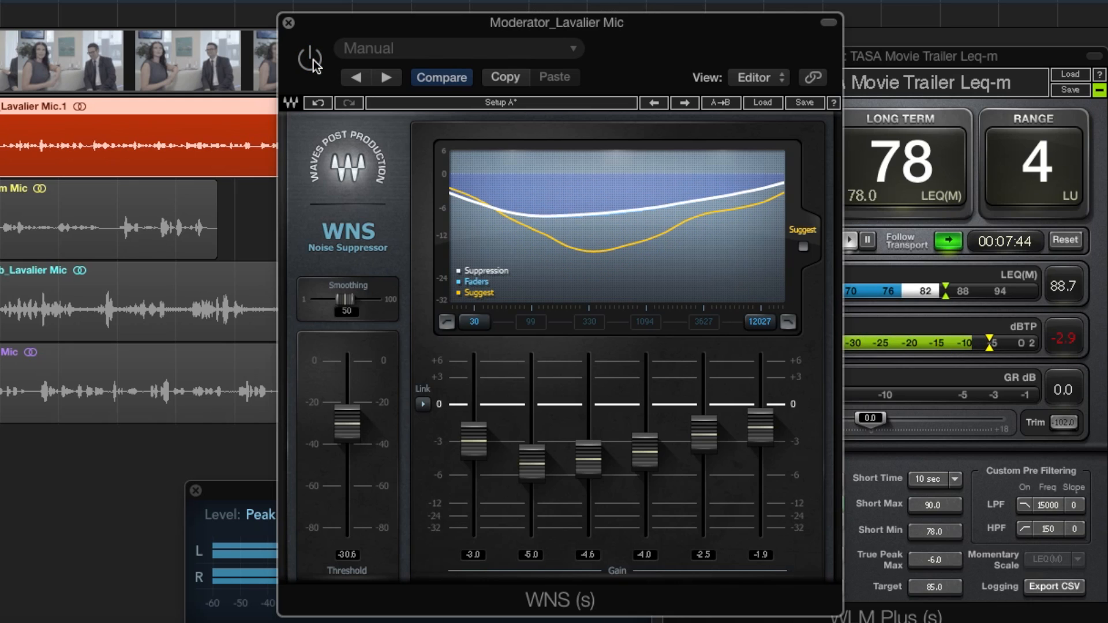
click(312, 59)
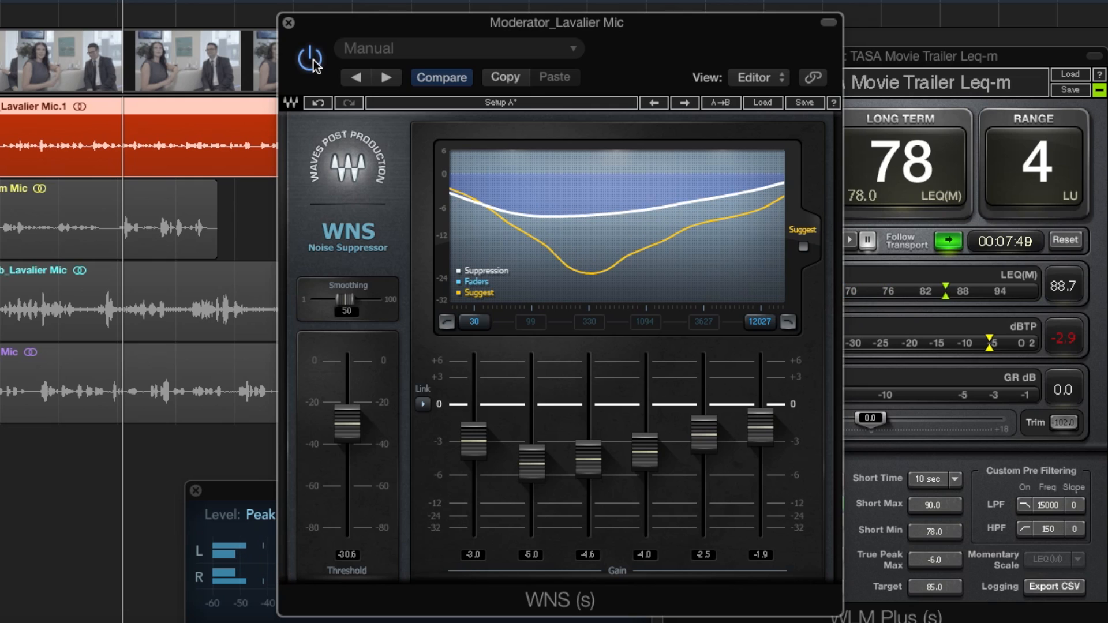
Close the WNS noise suppressor window of the moderator lavalier track.
drag(321, 26, 243, 14)
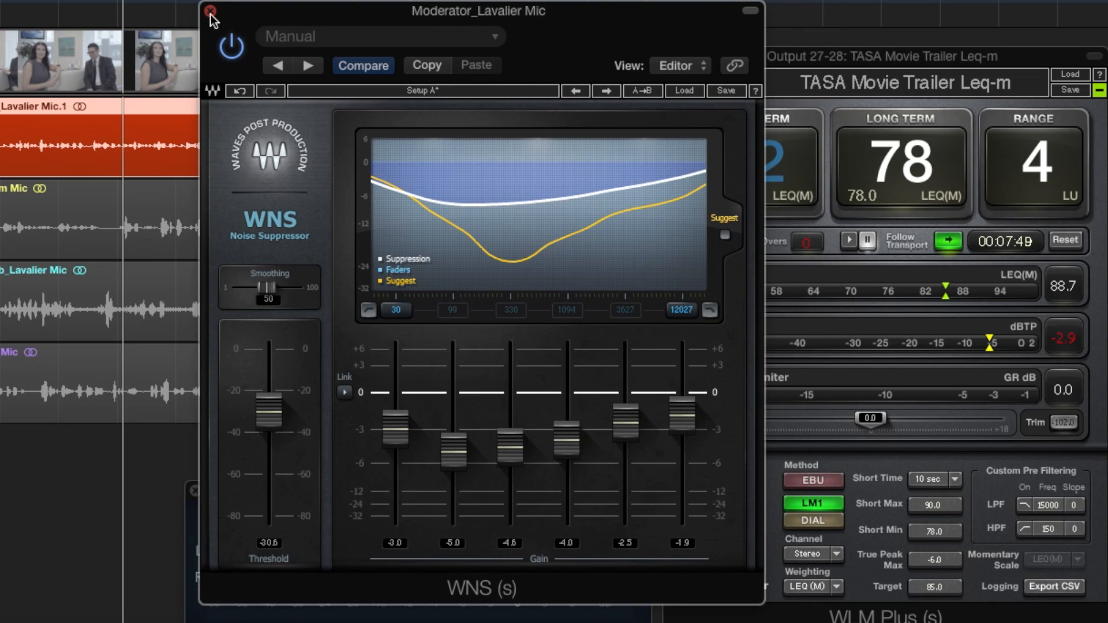
drag(235, 10, 232, 9)
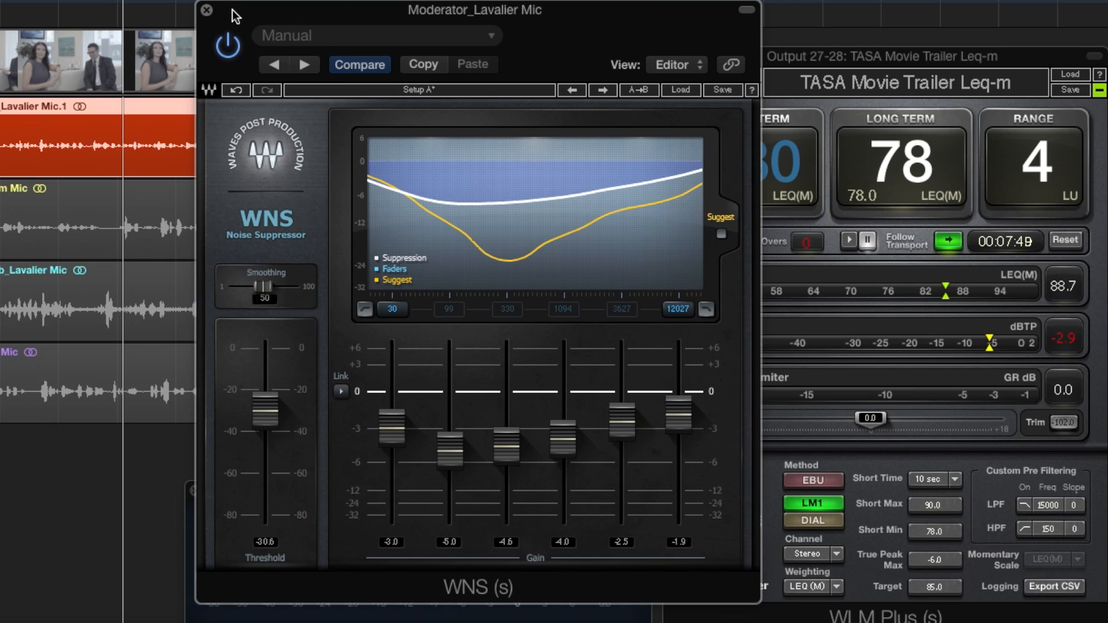
click(206, 10)
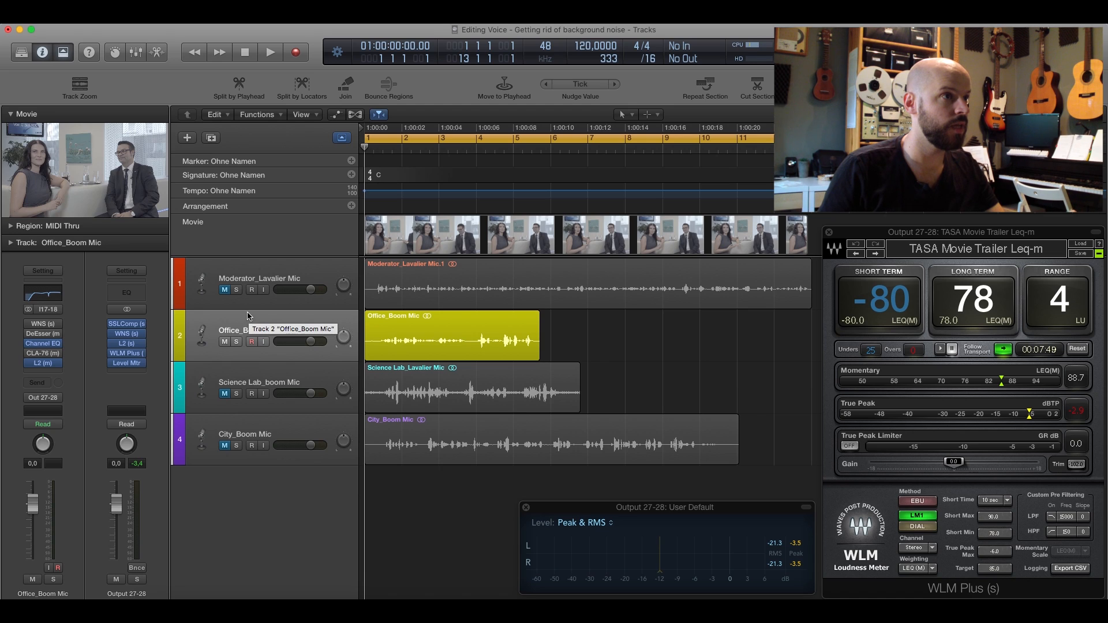
With every Office_Boom Mic plug-in except L2 bypassed, shorten the cycle range to the end of that region and audition the recording.
mouse_move(34, 345)
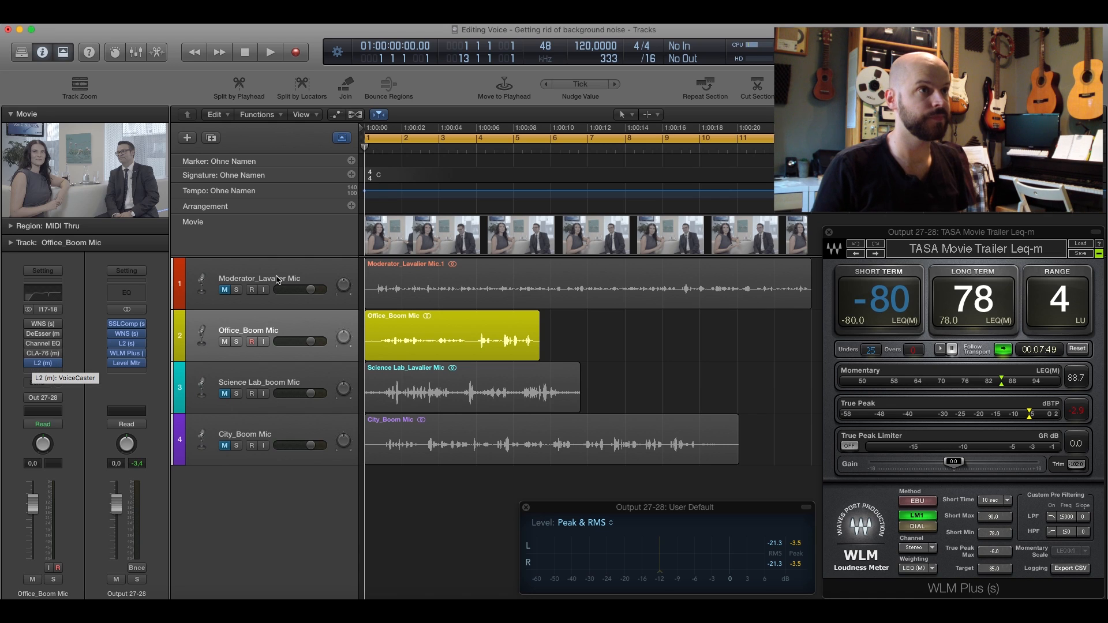
drag(813, 139, 542, 138)
key(space)
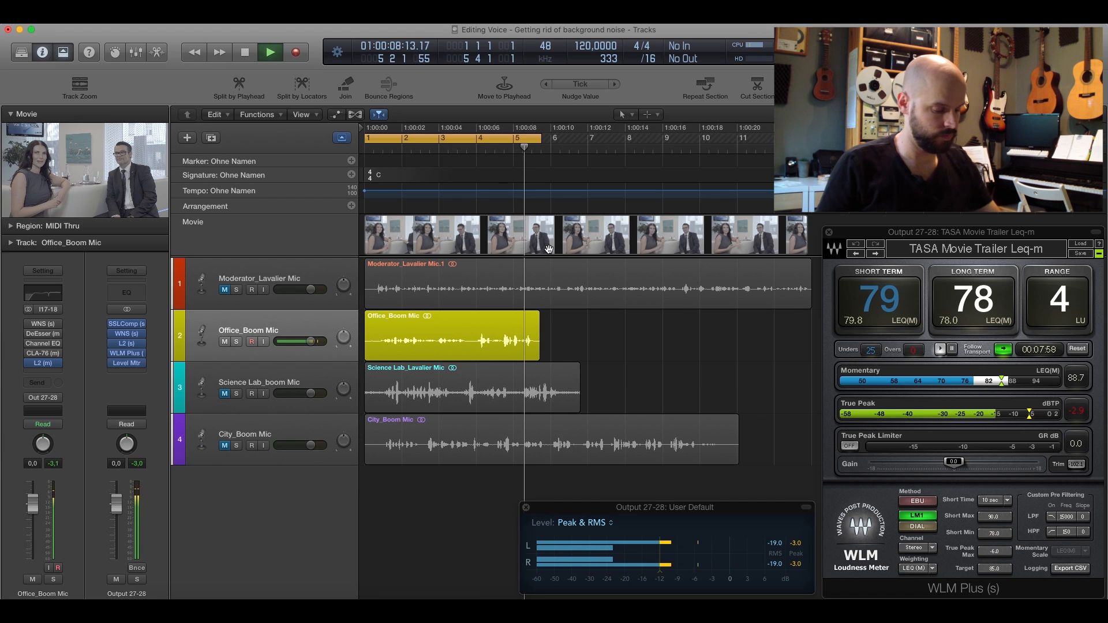
key(space)
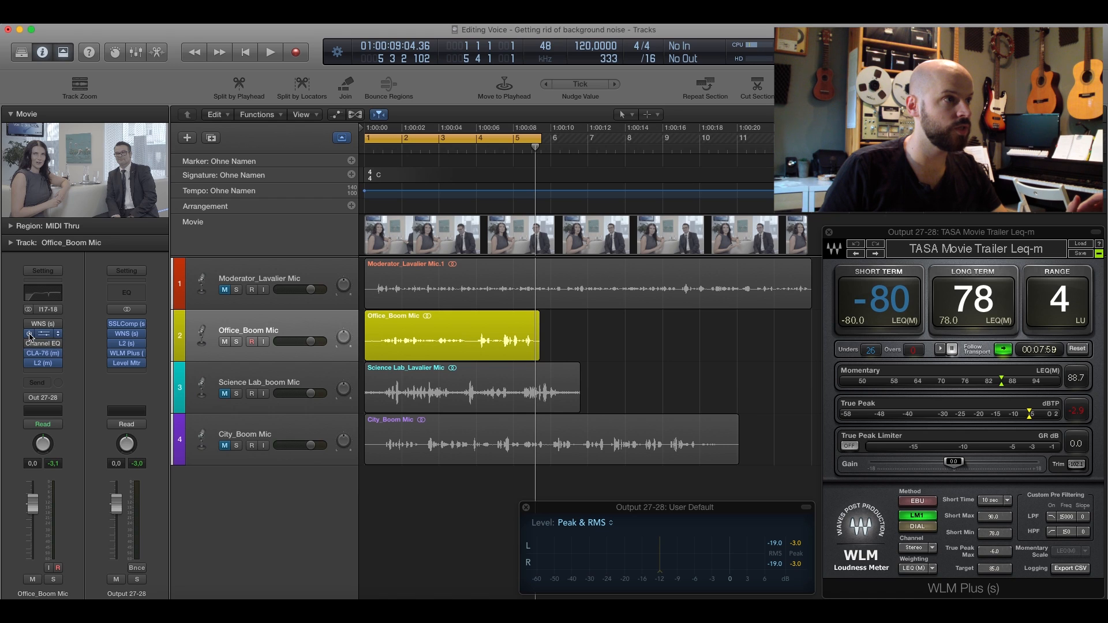
Open the Channel EQ with the Zed Marty Voice-over setting on the Office_Boom Mic track and enable it.
click(43, 344)
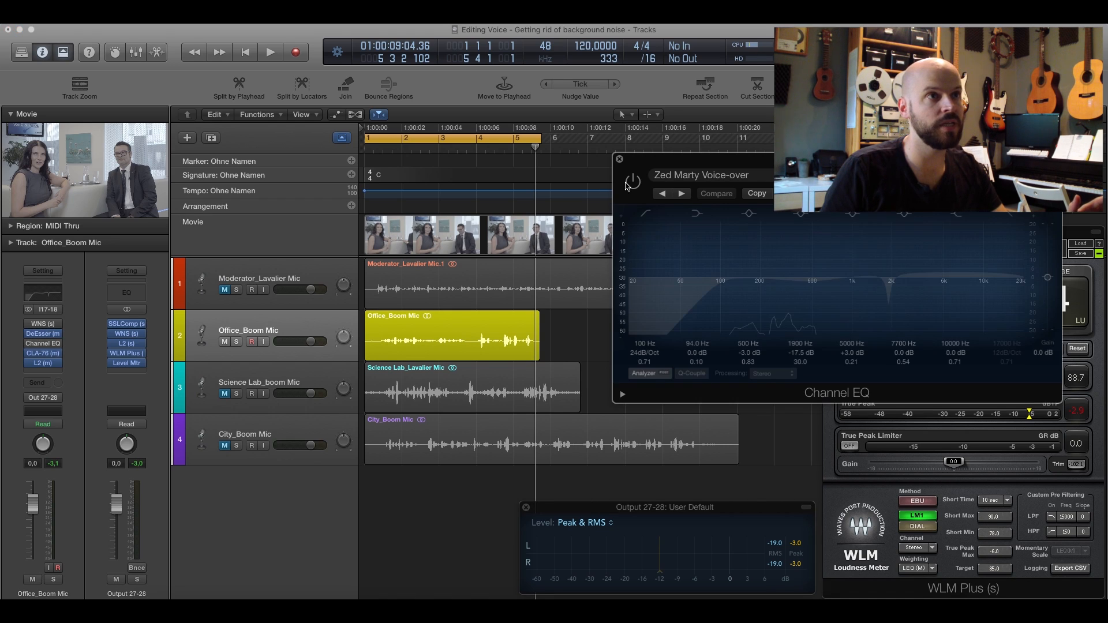
click(632, 183)
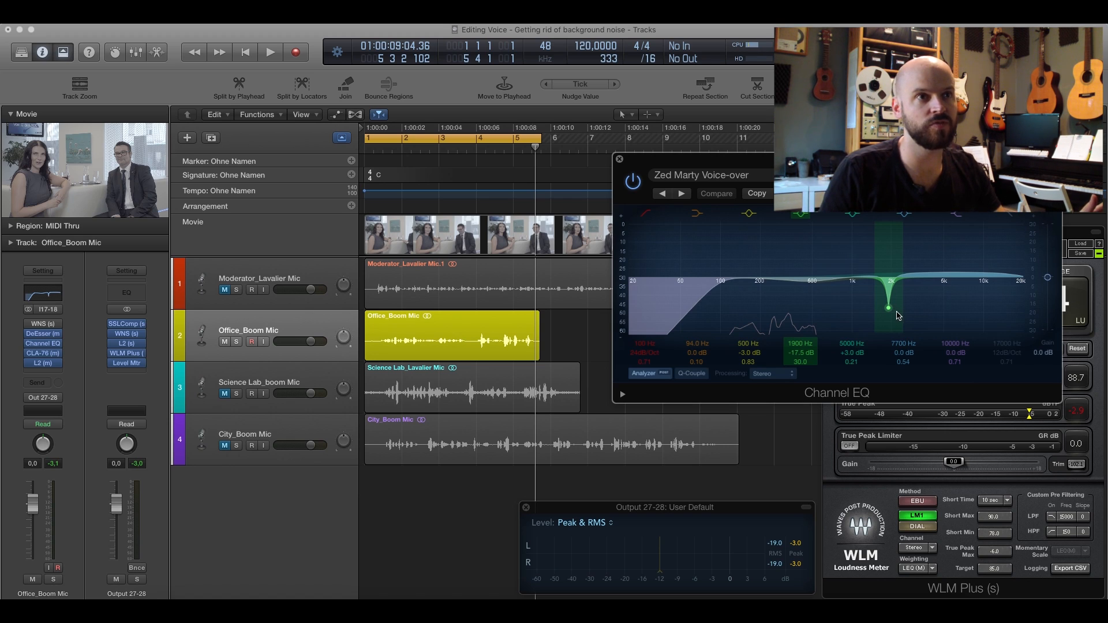
click(635, 183)
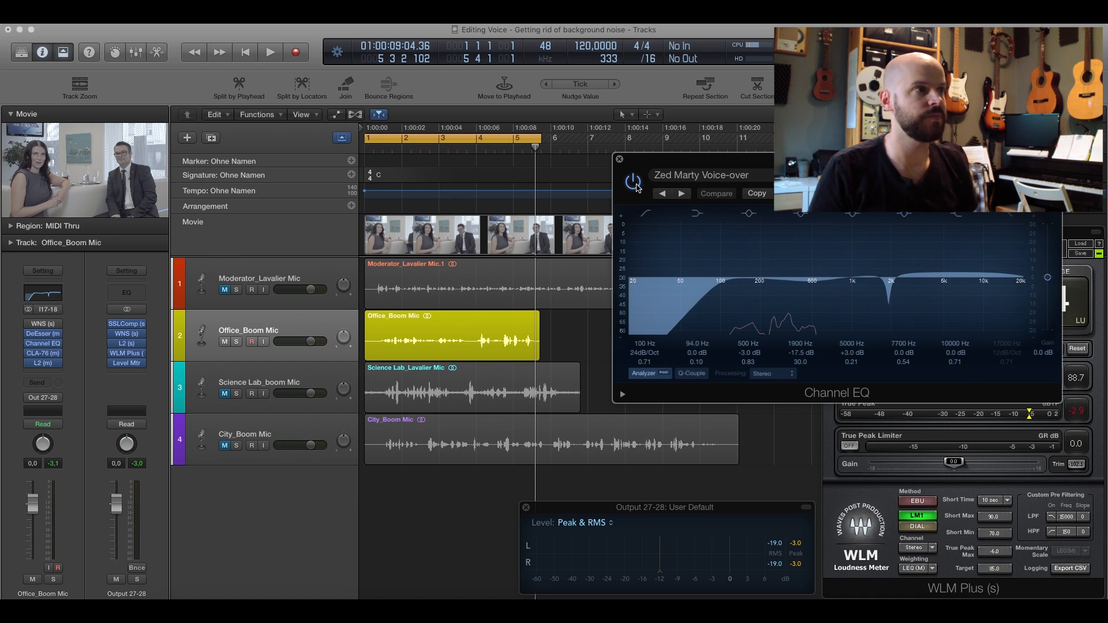
Compare the office voice with and without the Channel EQ during playback, leave it enabled, and close its window.
key(space)
click(634, 183)
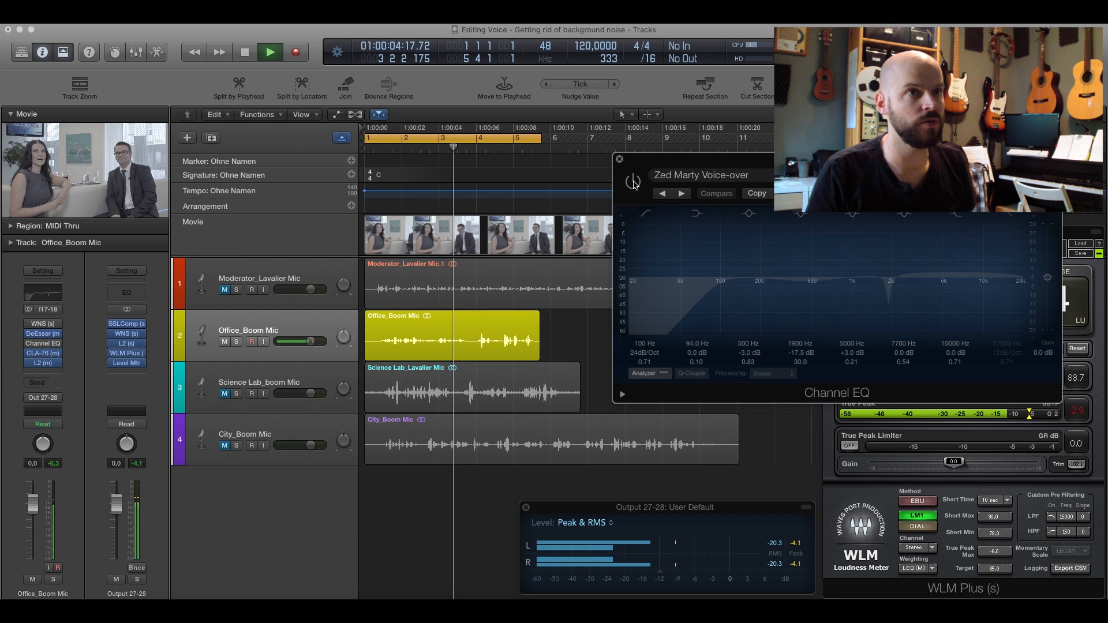
click(634, 183)
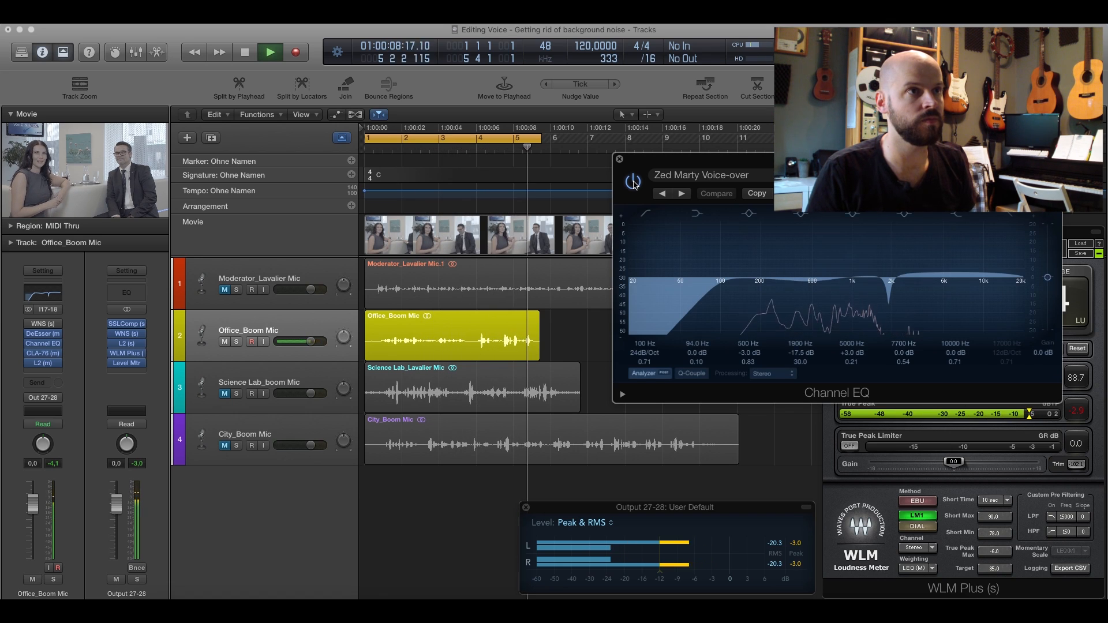
click(634, 182)
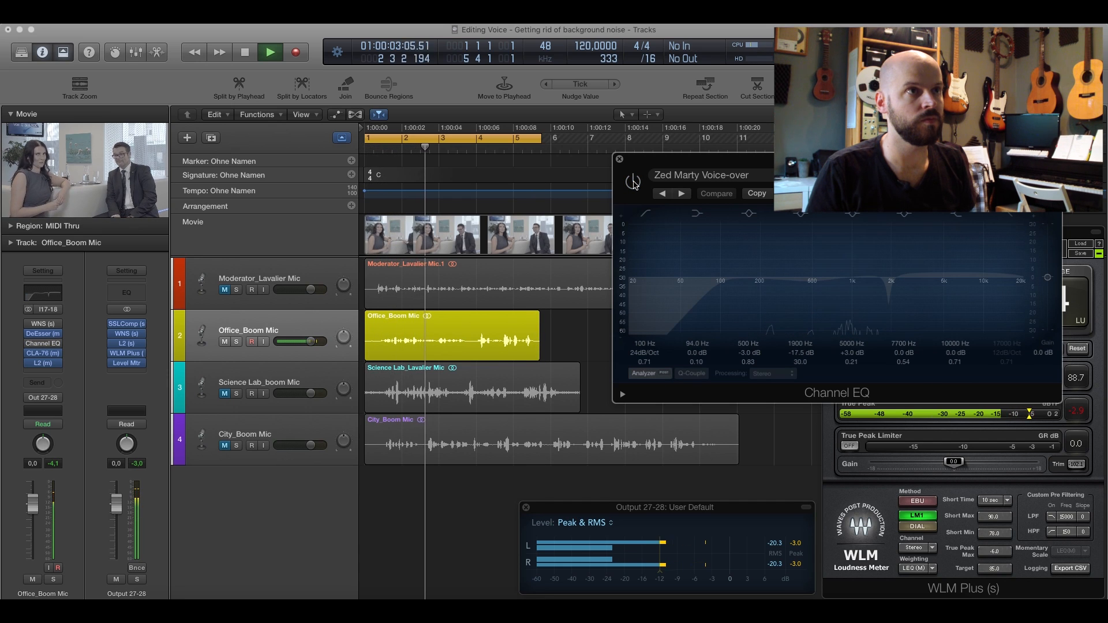
click(633, 182)
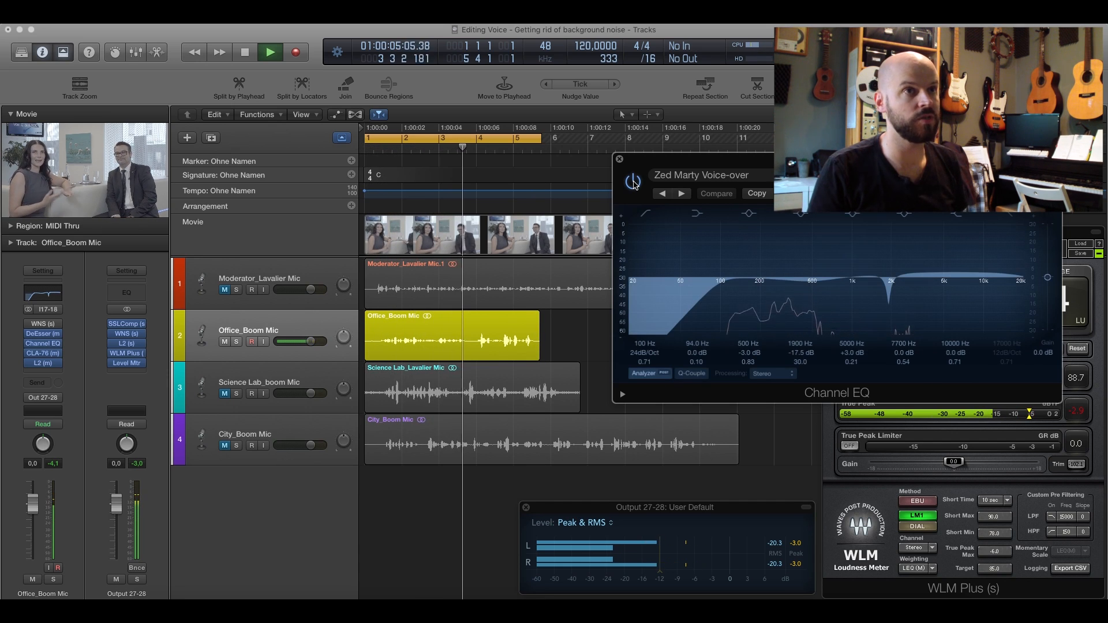
key(space)
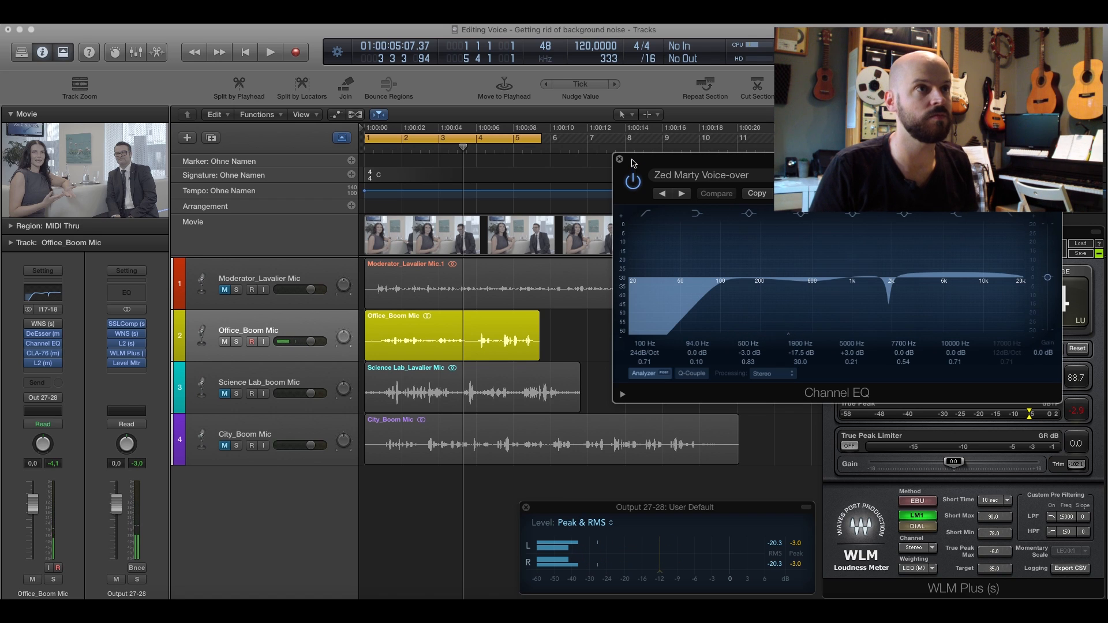
drag(634, 164, 628, 168)
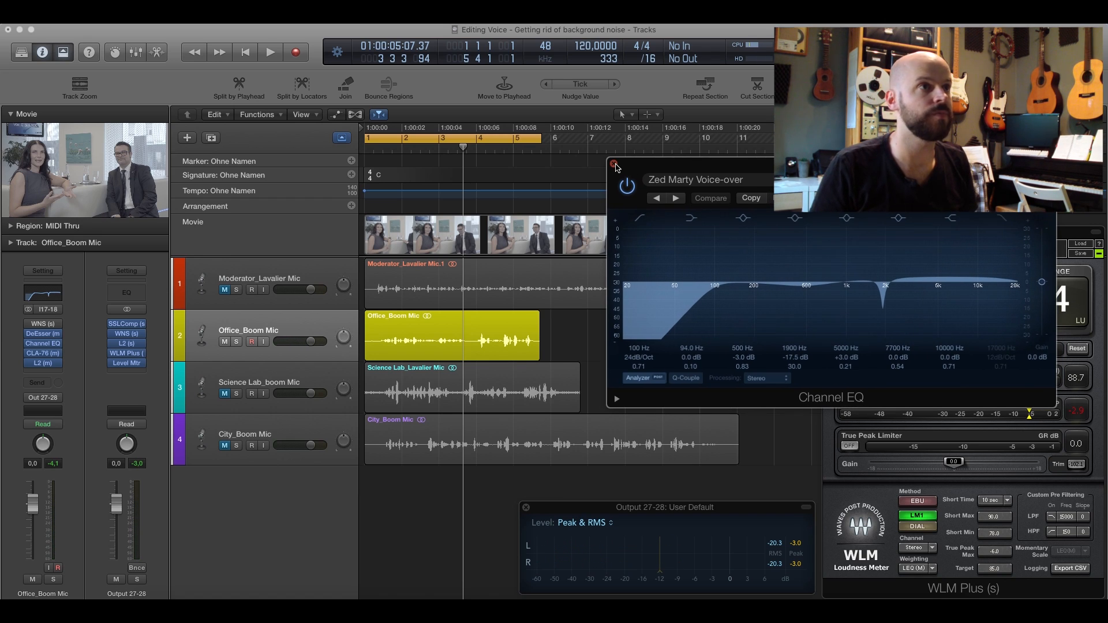
click(615, 166)
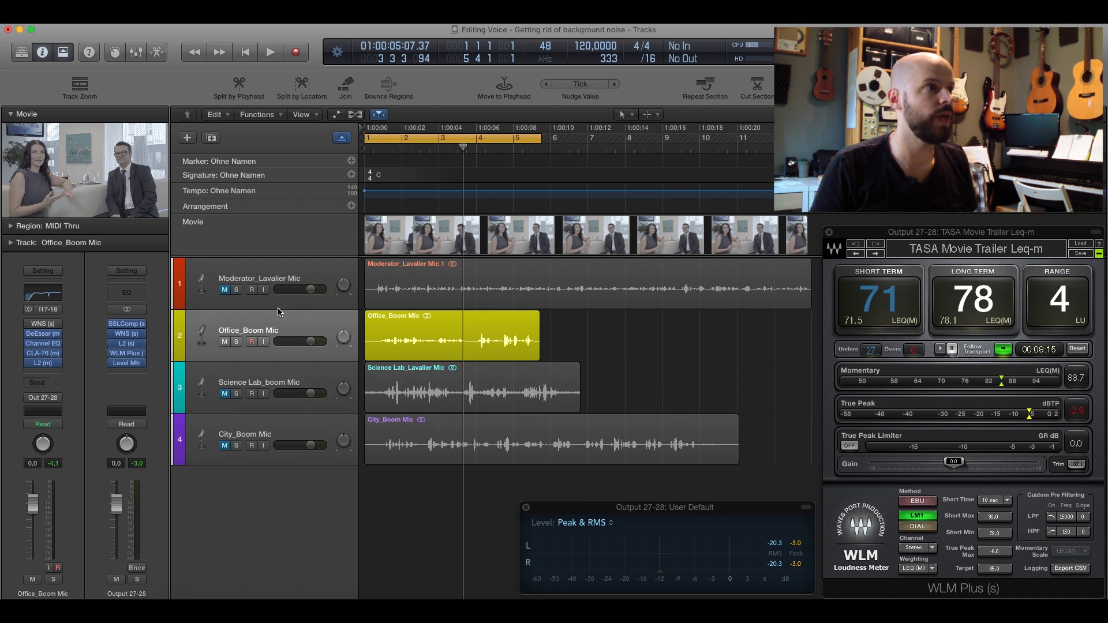
Open the WNS noise suppressor on the Office_Boom Mic track and move its window clear of the channel strips.
click(41, 326)
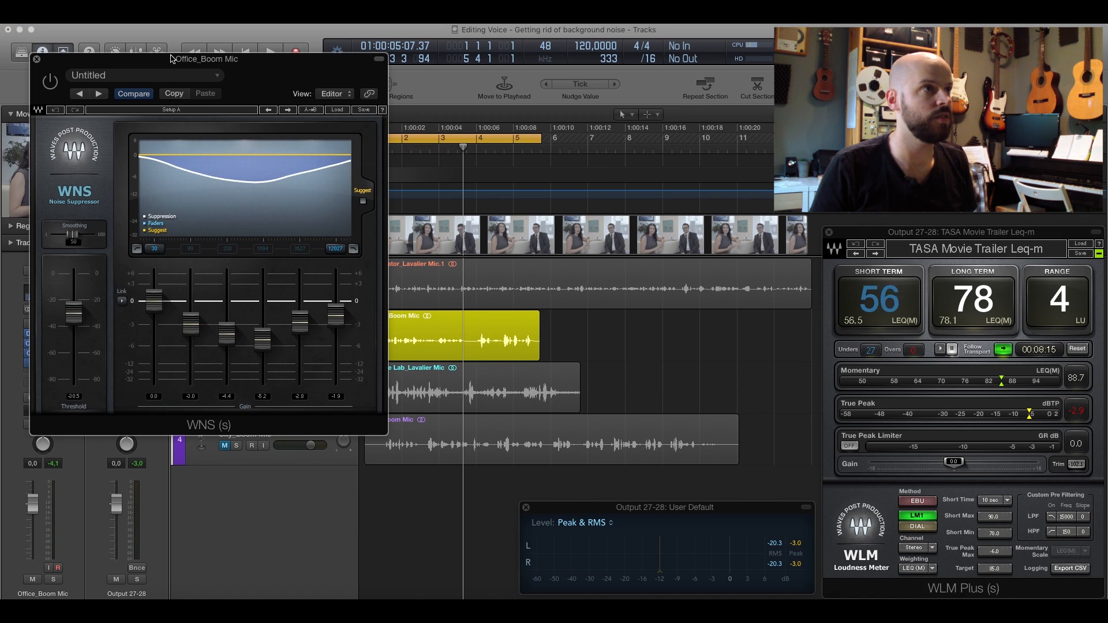
drag(192, 65, 730, 188)
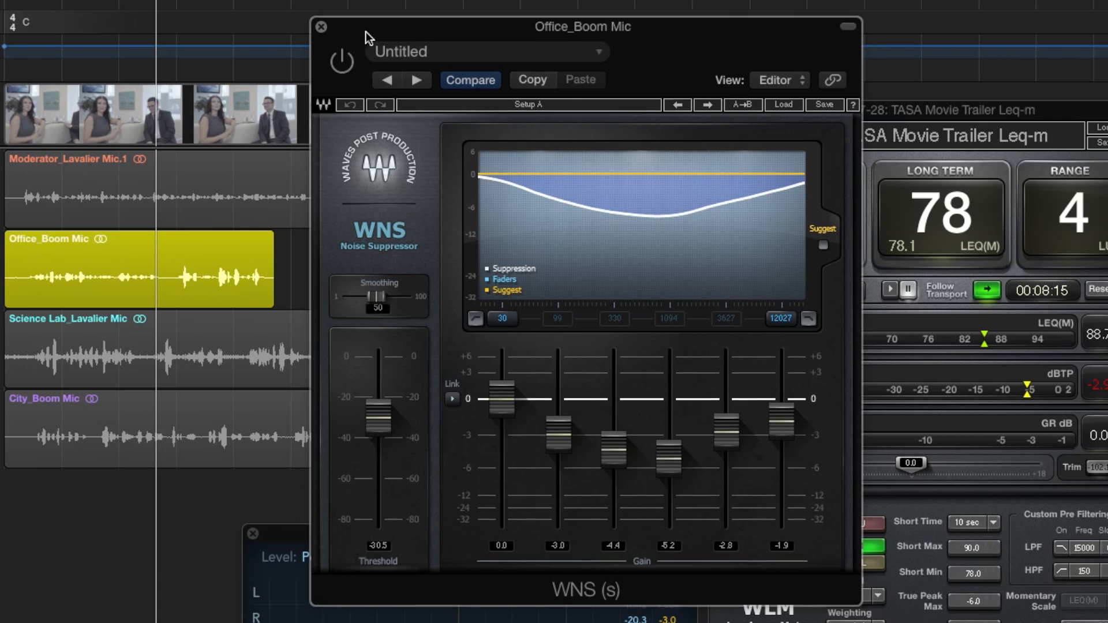
drag(366, 33, 373, 25)
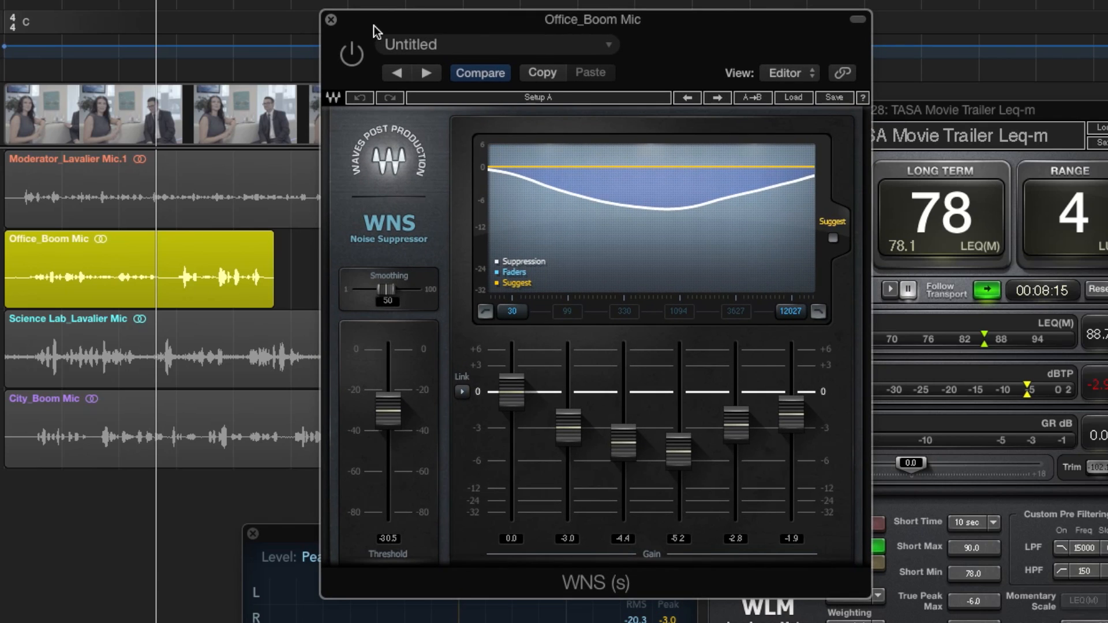
Play the office recording and compare it with and without WNS, leaving the plug-in enabled and its window closed.
key(space)
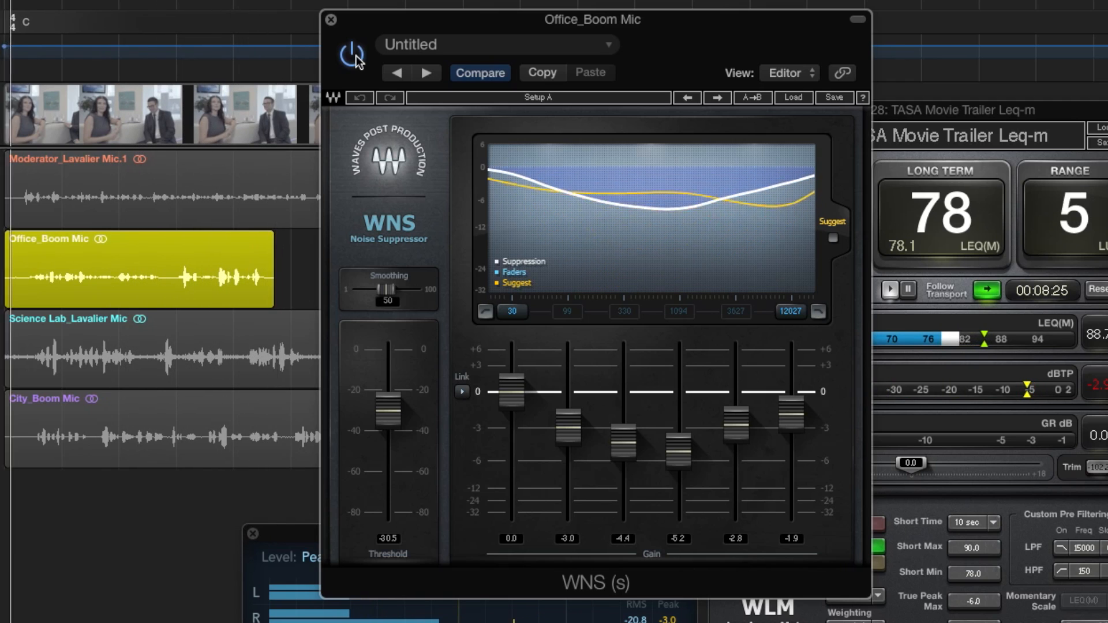
click(352, 56)
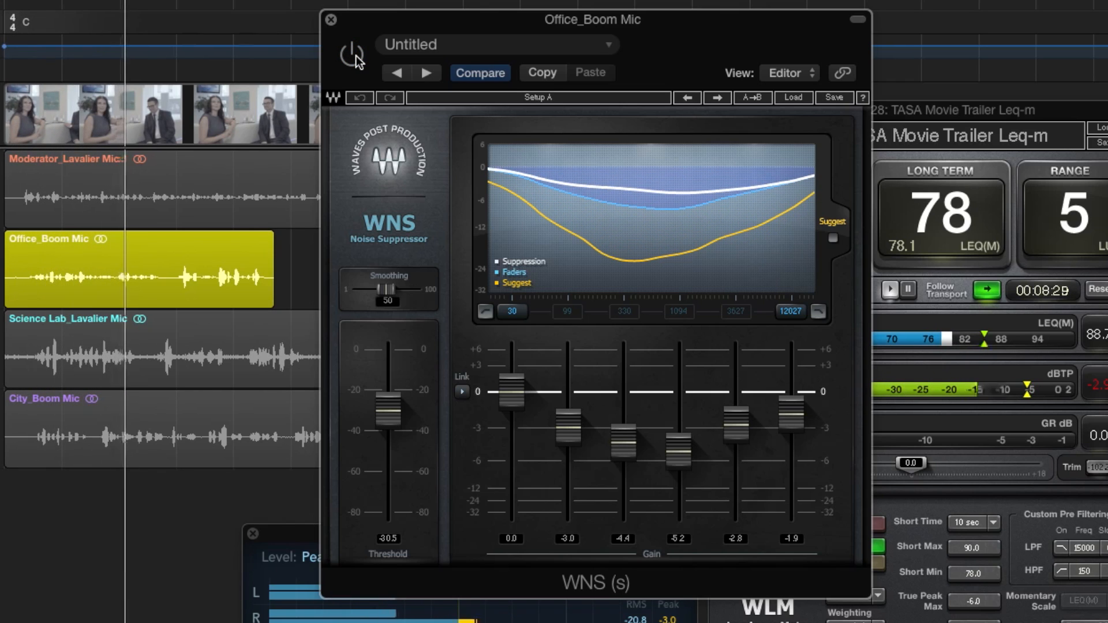
click(353, 55)
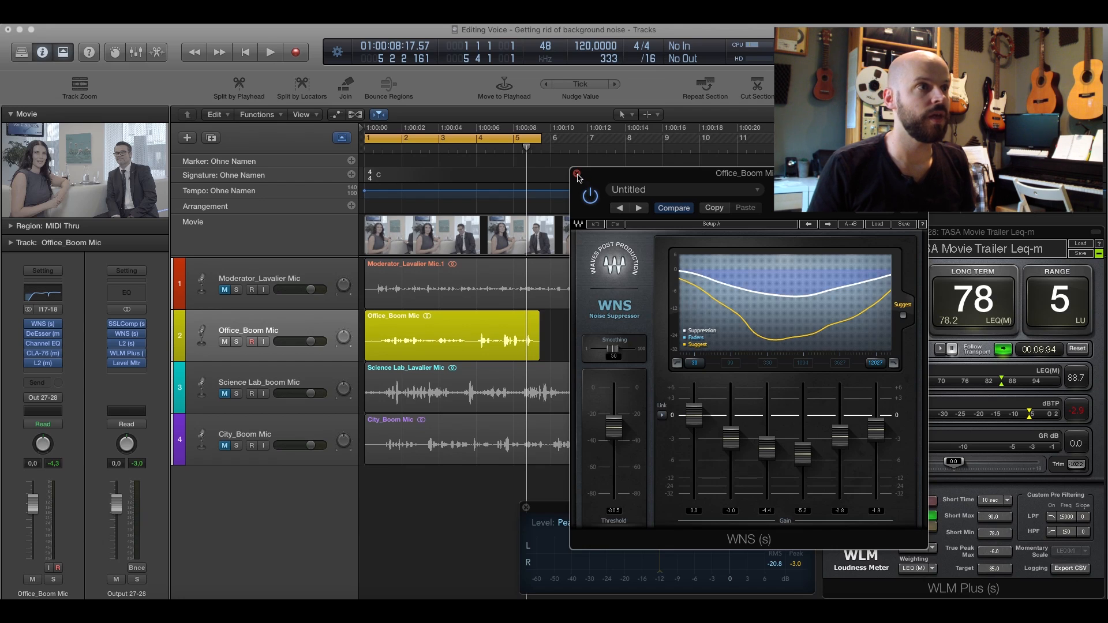
click(579, 177)
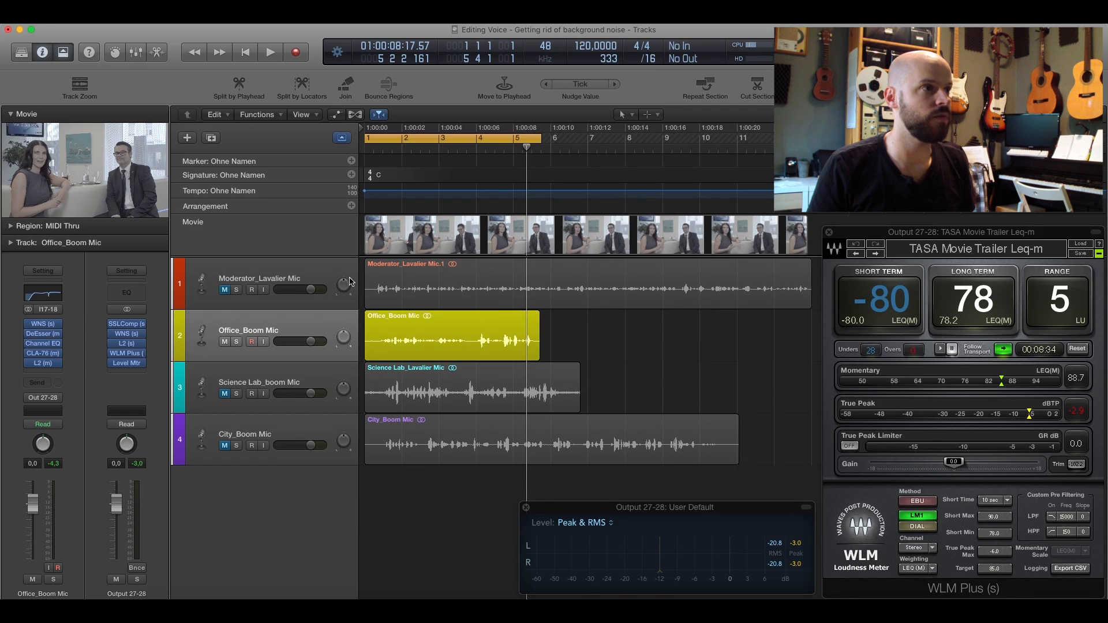
Mute the Office_Boom Mic track and unmute Science Lab_boom Mic, bypassing all of its plug-ins except L2.
click(224, 342)
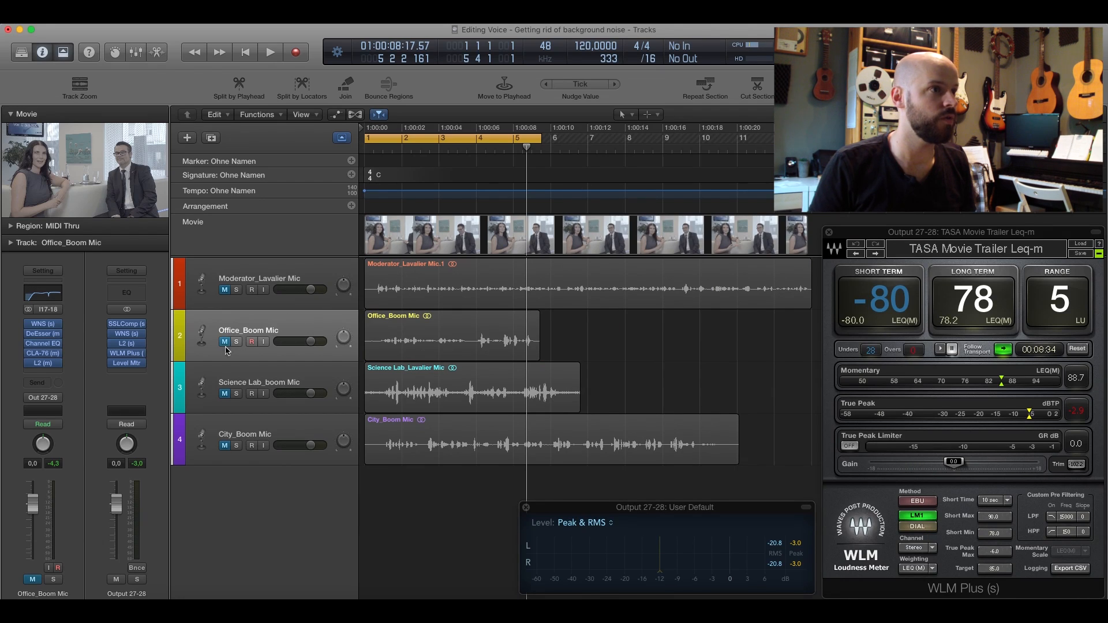
click(225, 395)
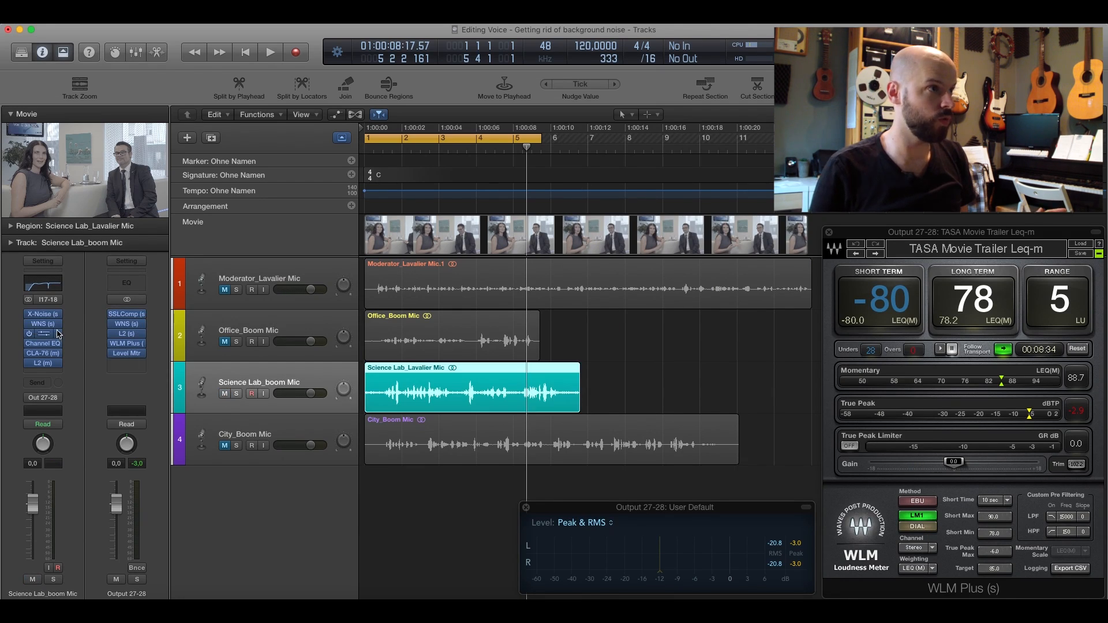
mouse_move(32, 317)
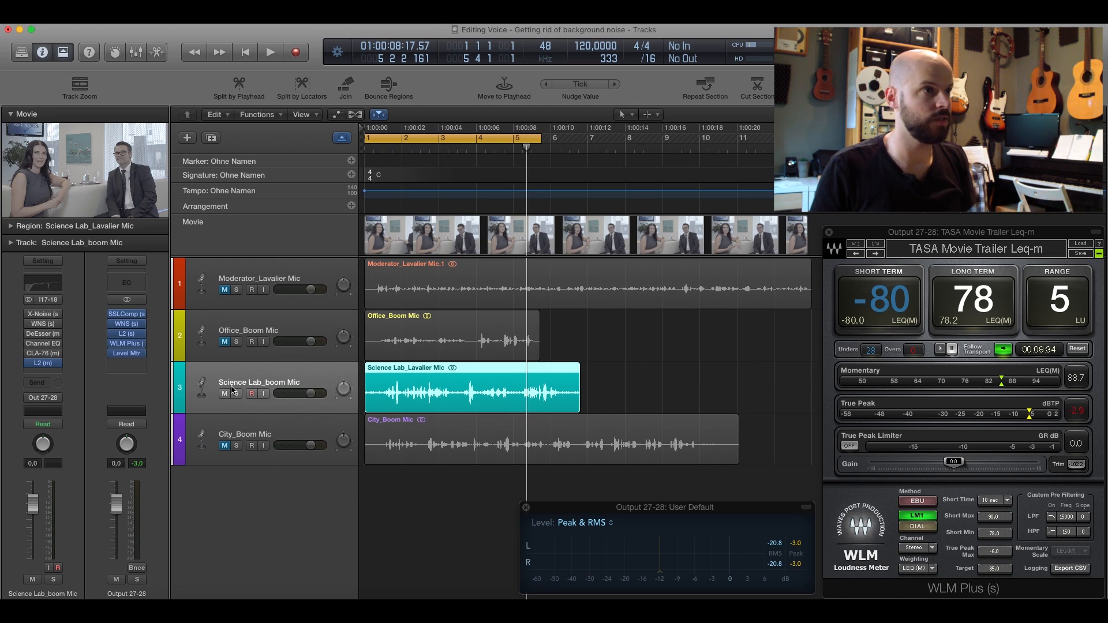
Play the science lab recording briefly and extend the cycle range to the end of its region.
key(space)
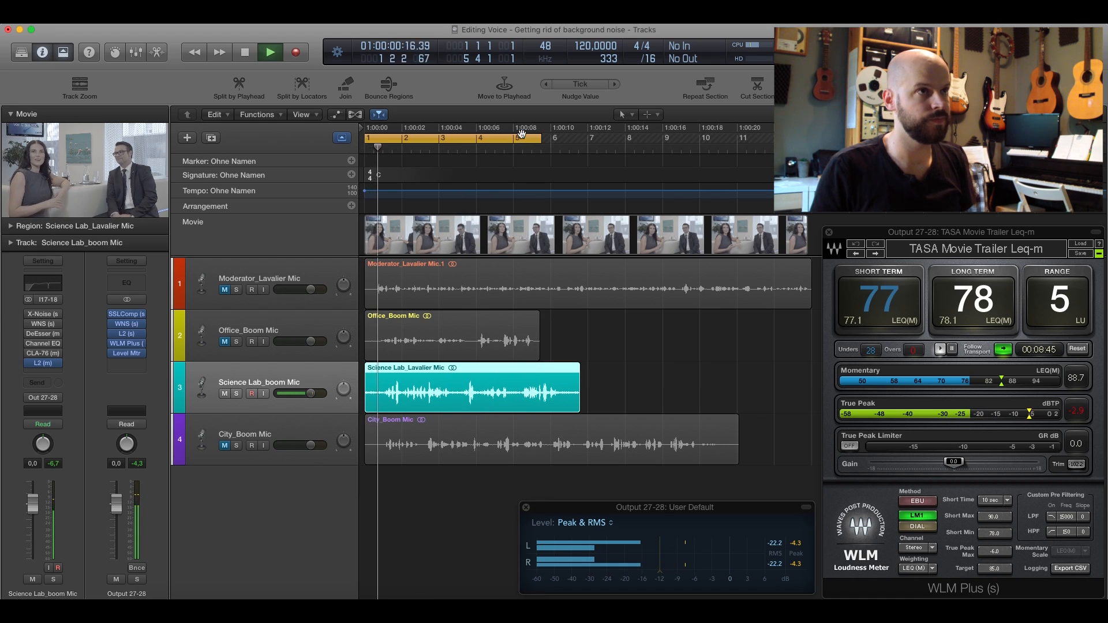
drag(540, 139, 582, 142)
key(space)
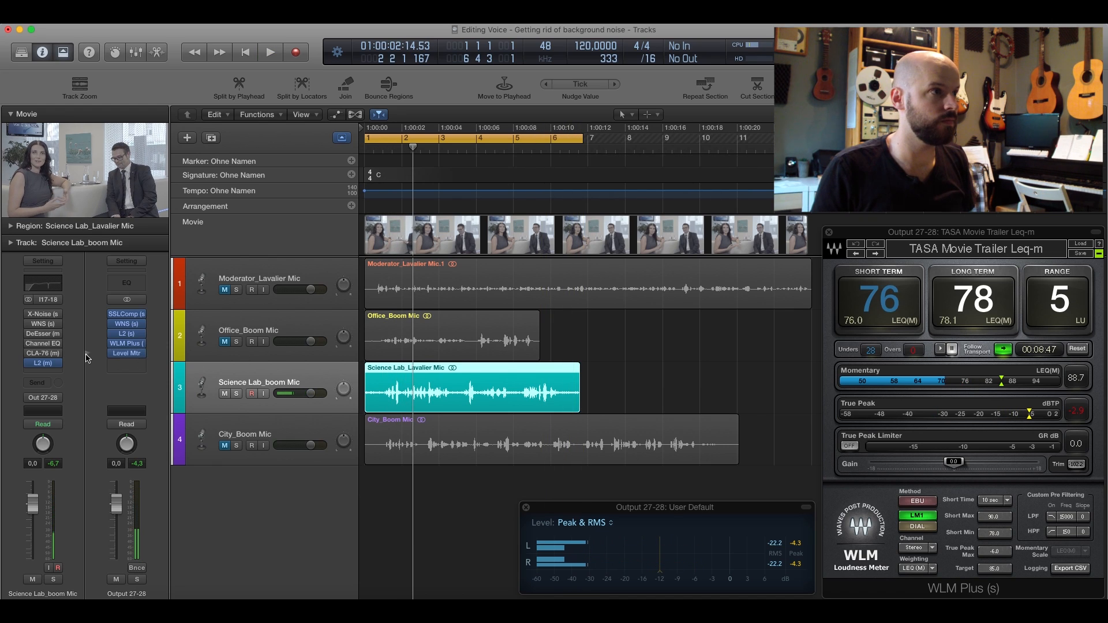
Enable the DeEsser, CLA-76 and Channel EQ on the Science Lab_boom Mic track, keeping the EQ window open.
click(29, 334)
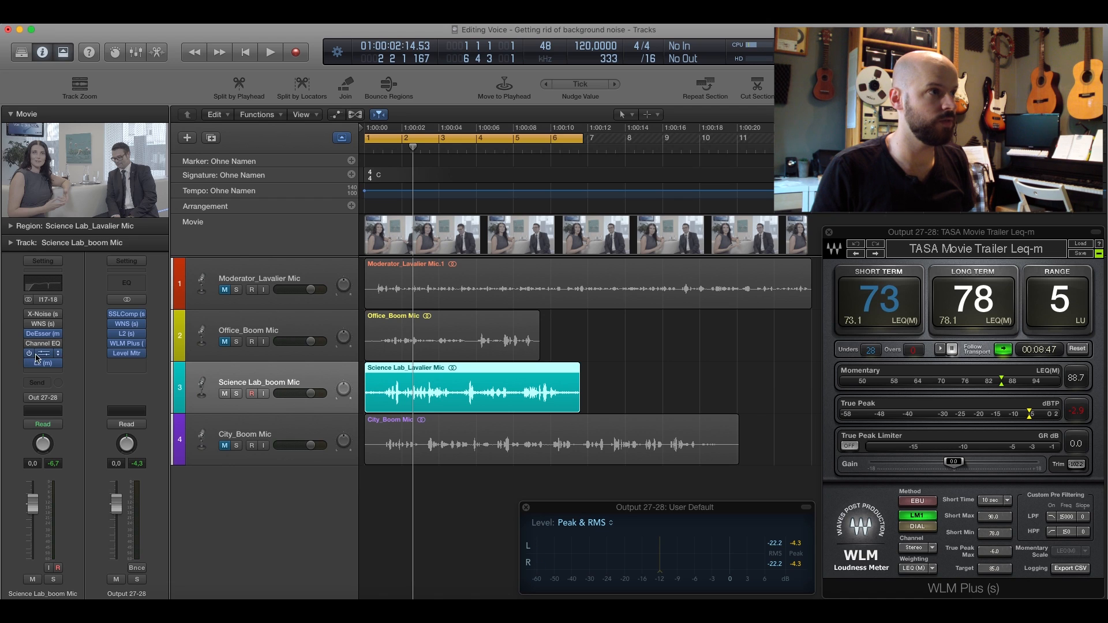
click(30, 353)
click(41, 343)
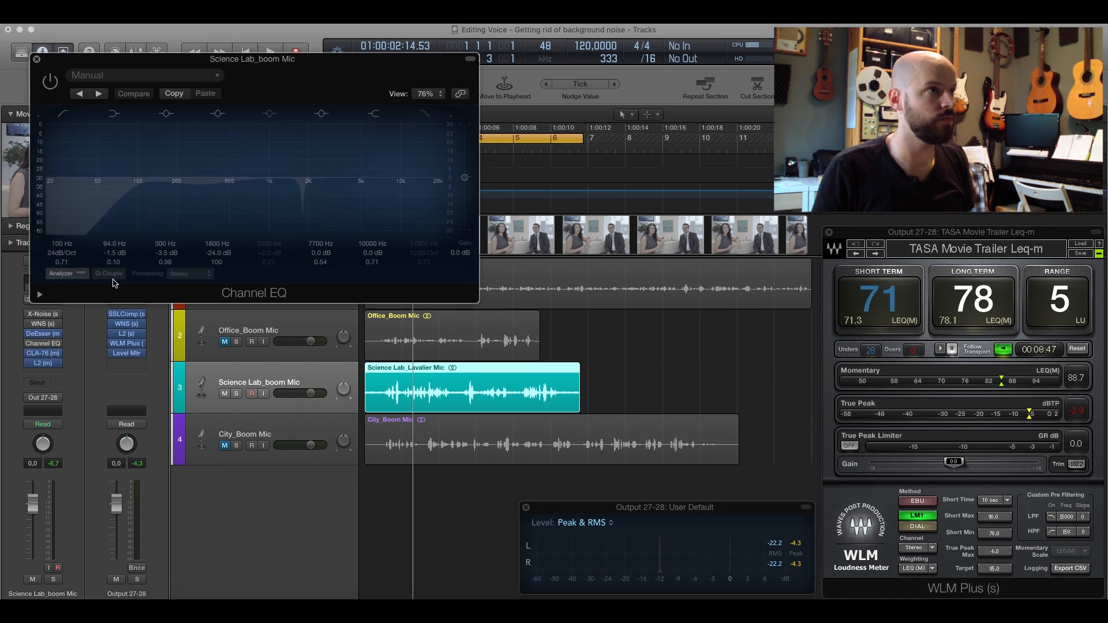
drag(192, 60, 749, 149)
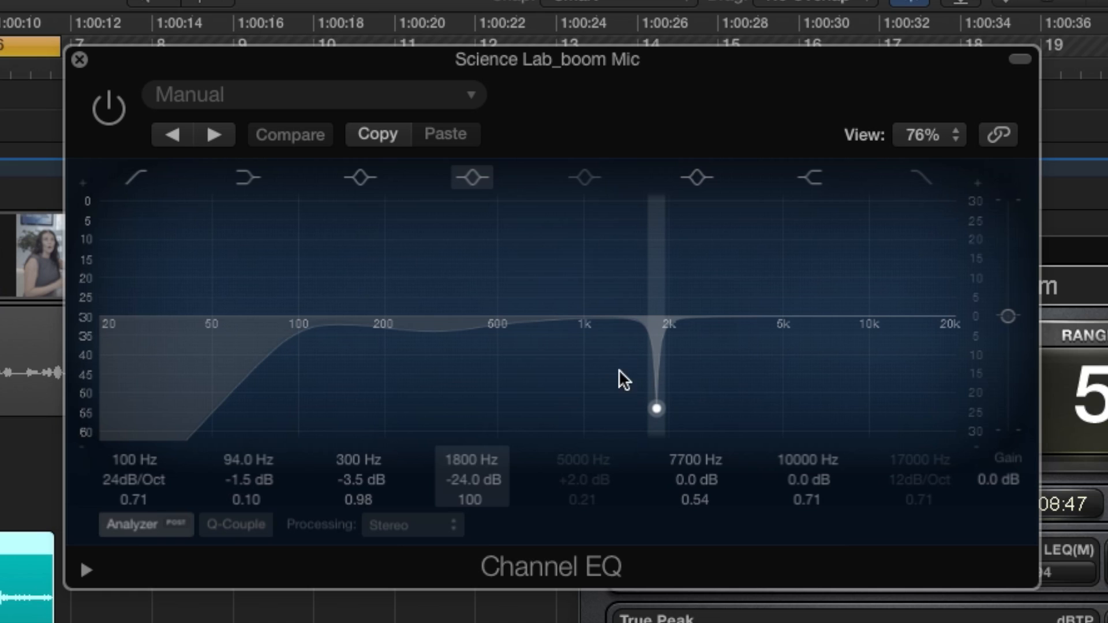
click(113, 110)
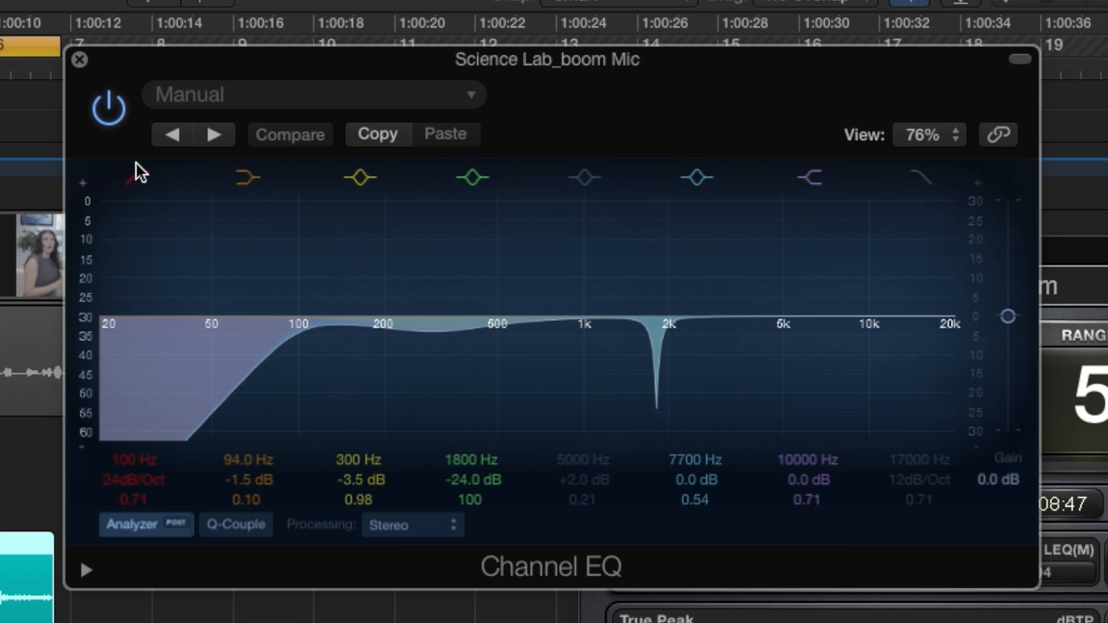
Compare the science lab voice with and without the Channel EQ during playback, leaving it enabled.
click(113, 110)
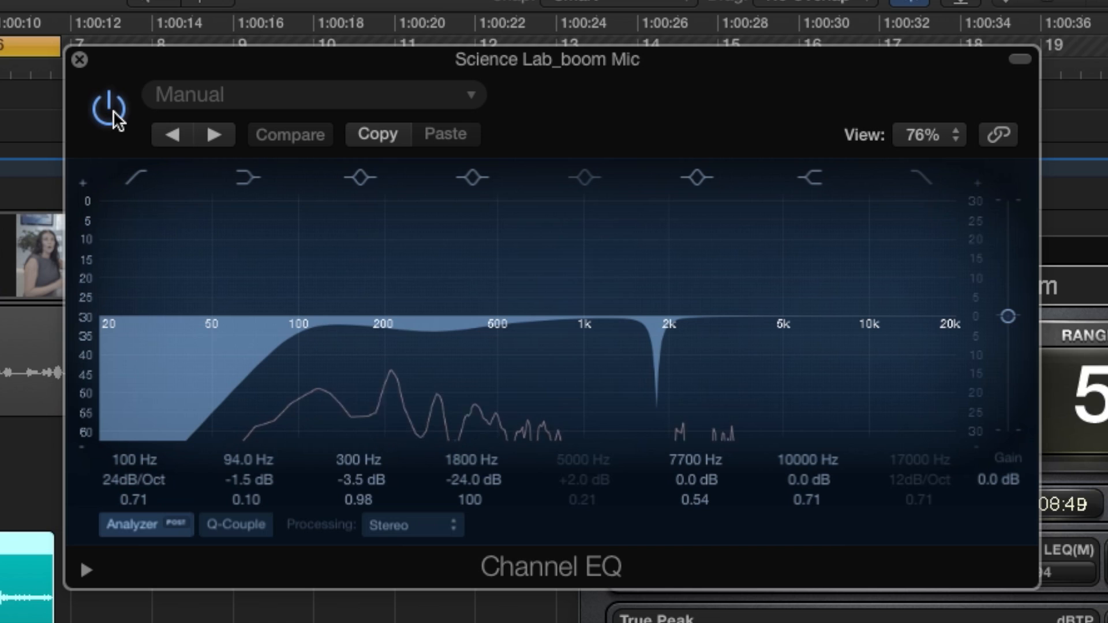
click(113, 110)
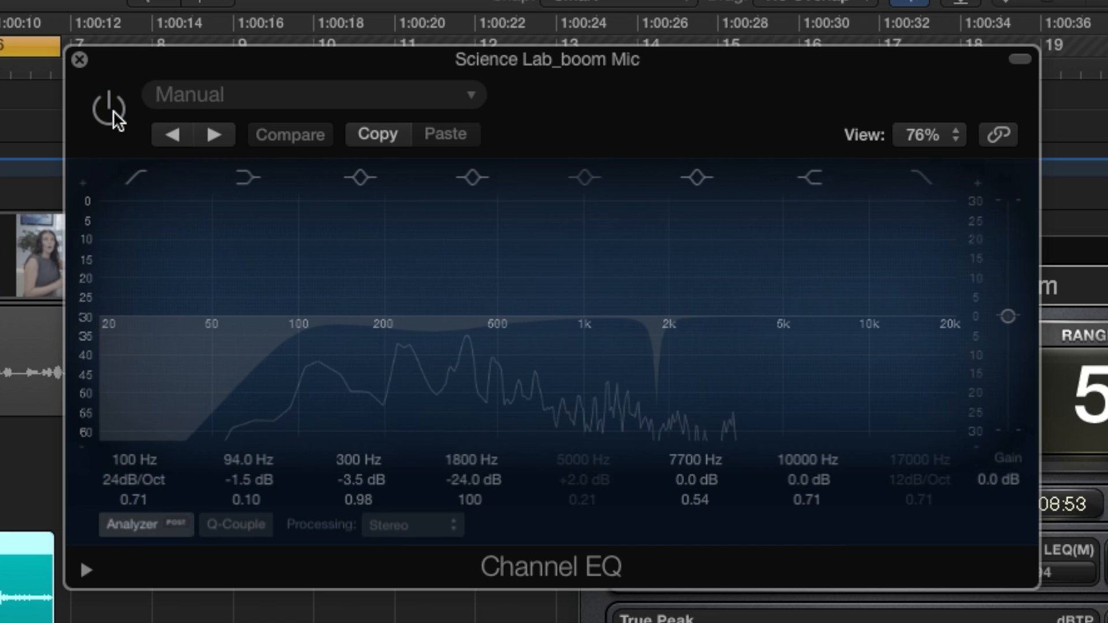
click(113, 110)
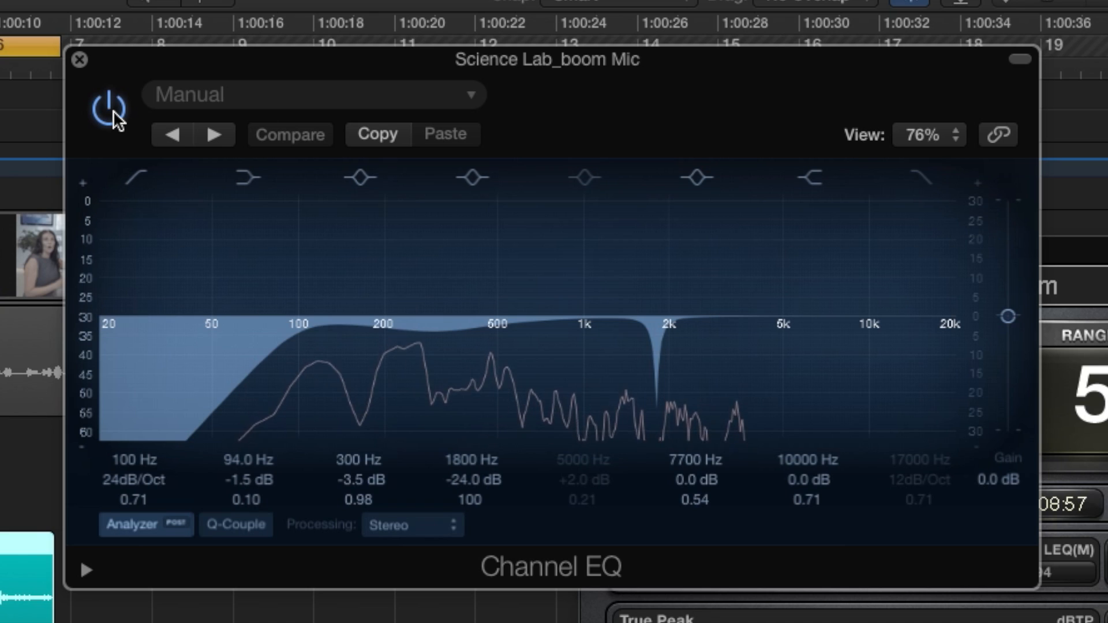
Bypass and re-enable the Channel EQ once more during playback of the science lab voice, and close its window.
click(113, 110)
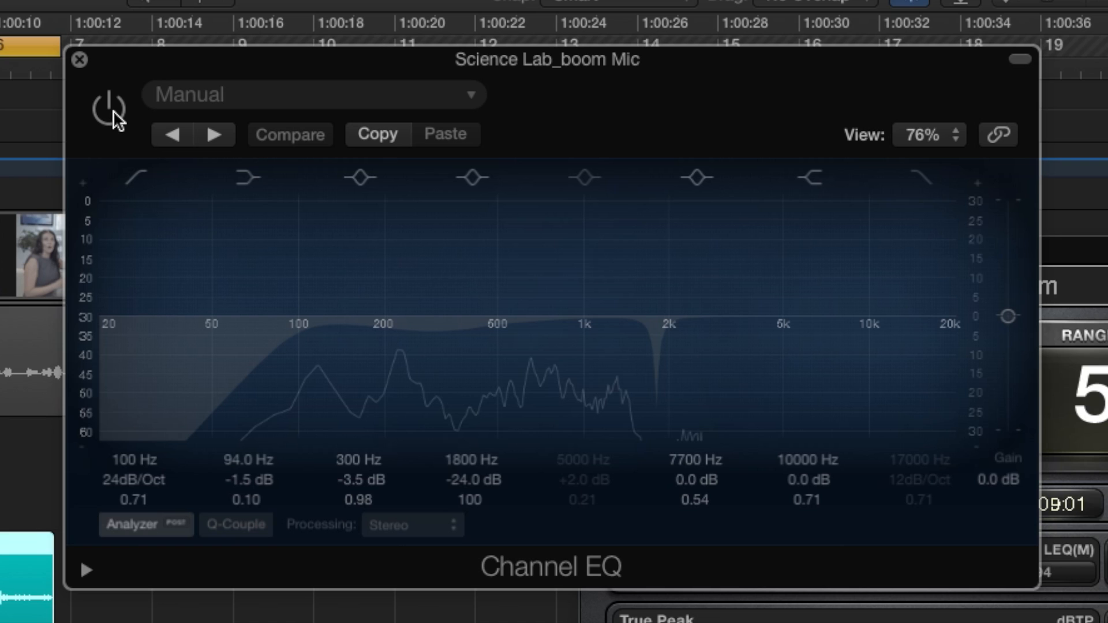
click(113, 109)
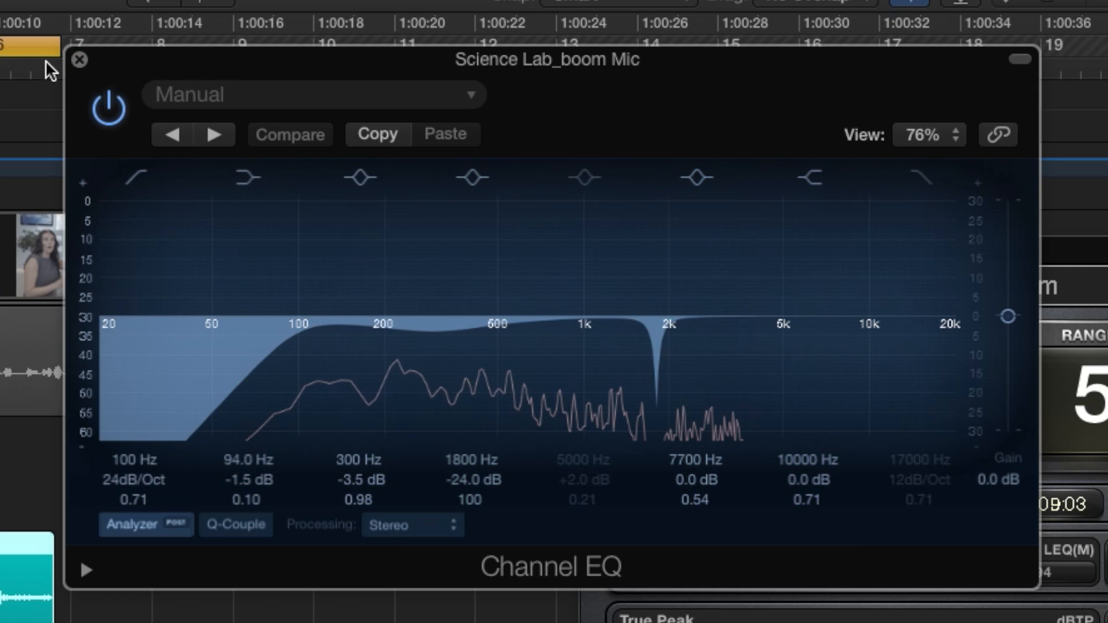
click(79, 59)
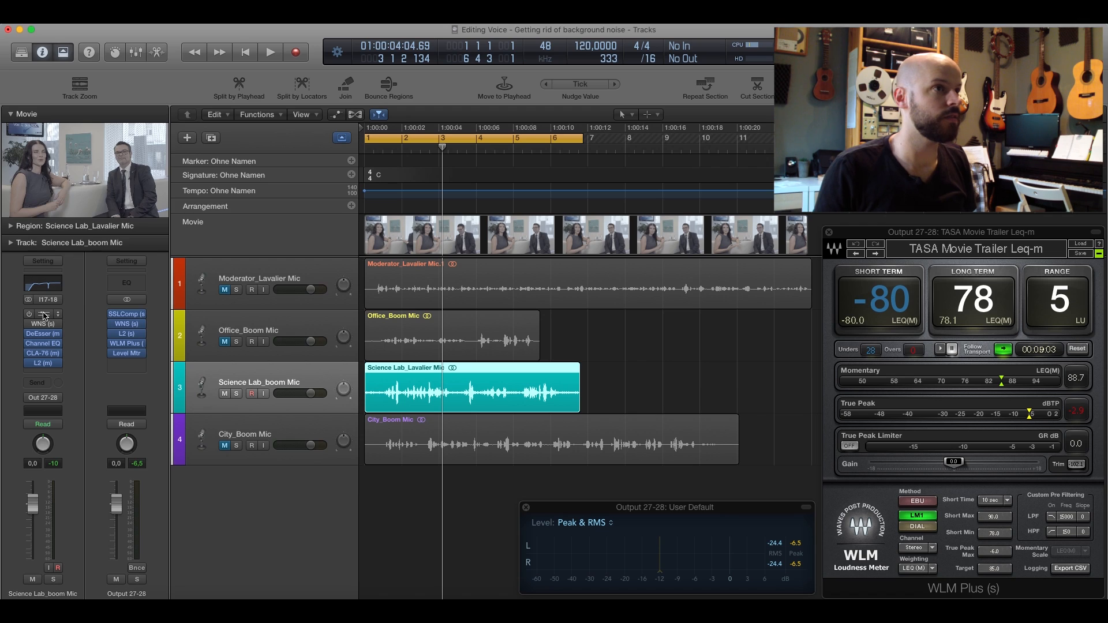
Open X-Noise on the Science Lab_boom Mic track and switch its resolution through Med and Low, ending on High.
click(44, 316)
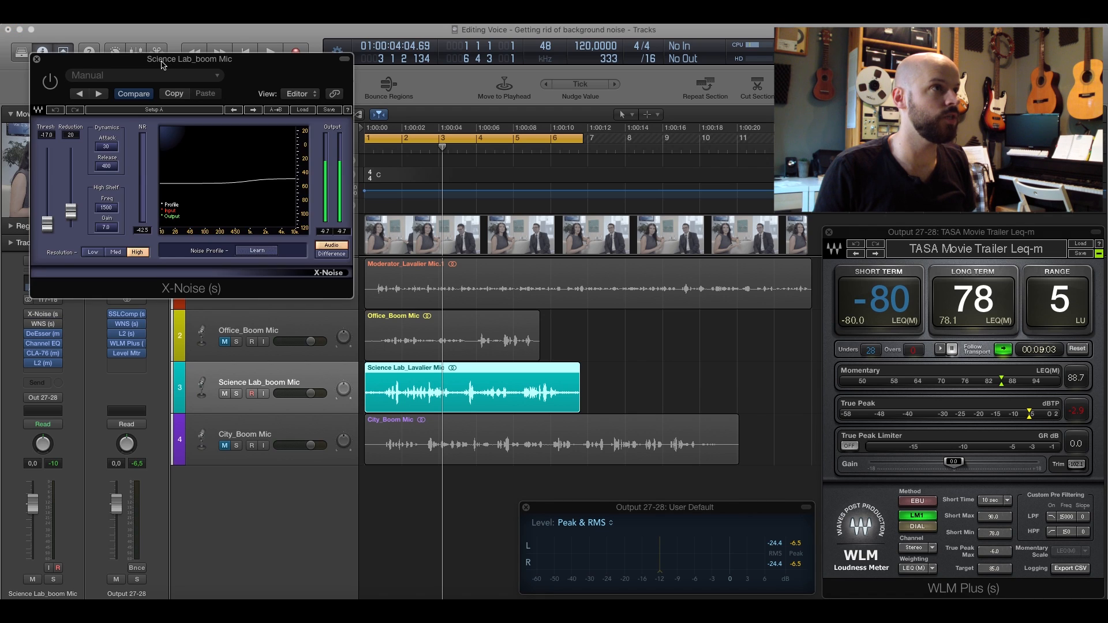
drag(161, 65, 730, 272)
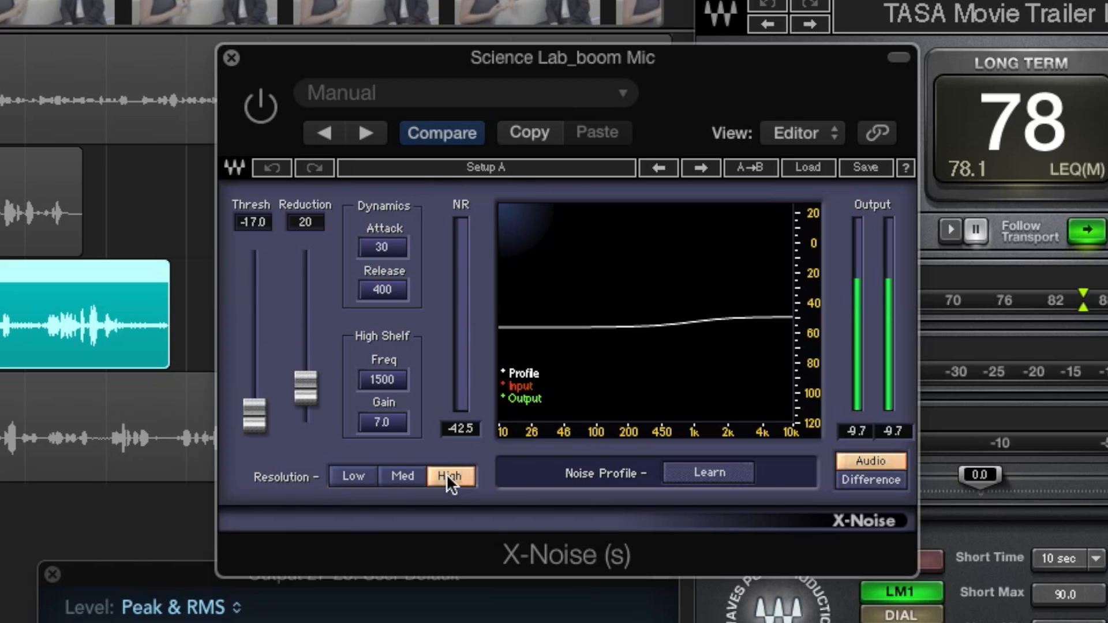
click(400, 476)
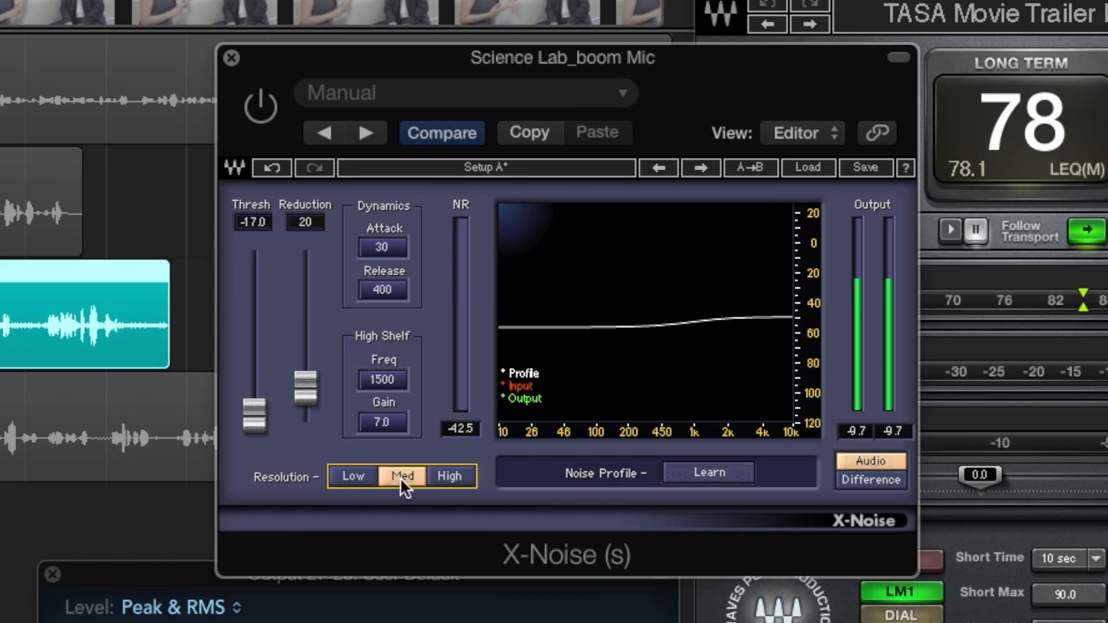
click(360, 475)
click(415, 474)
click(456, 479)
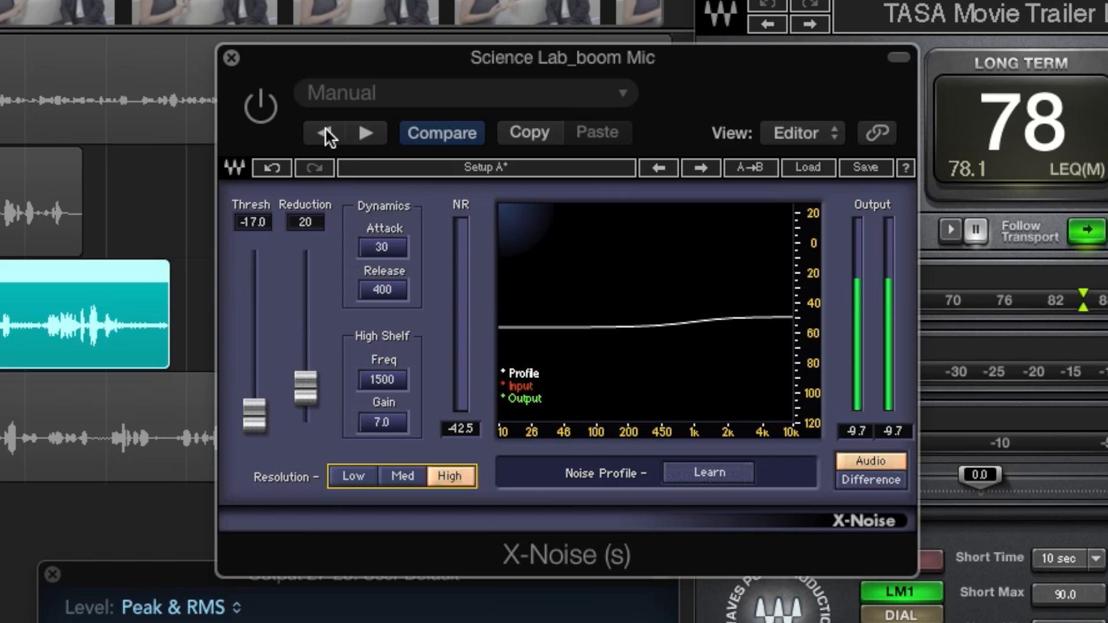
Compare the science lab voice with and without X-Noise during playback, leaving the plug-in enabled.
key(space)
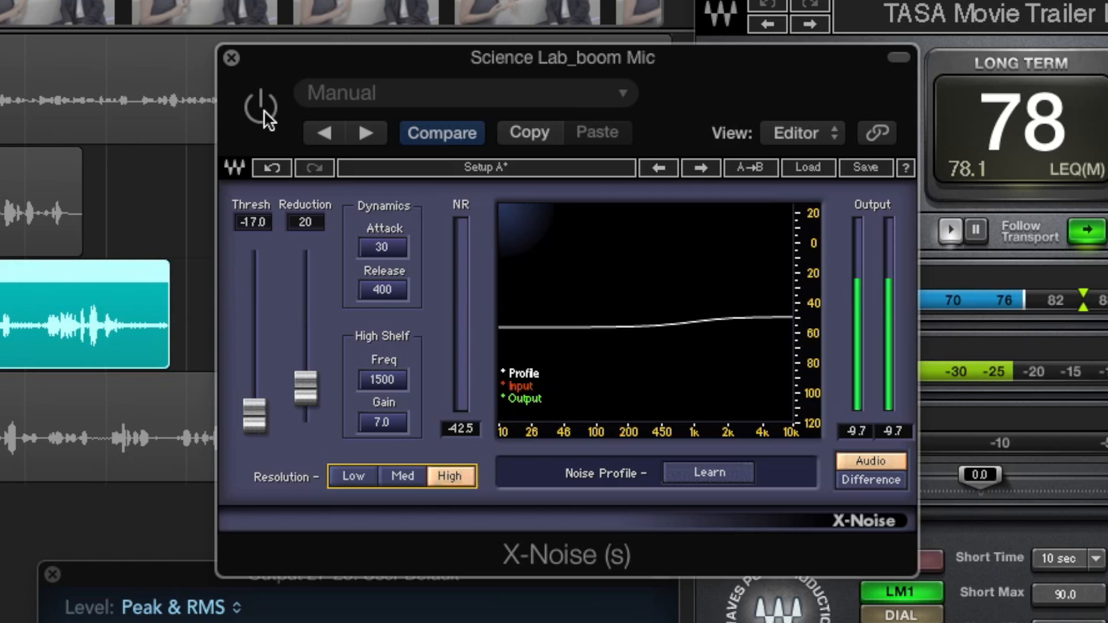
click(264, 113)
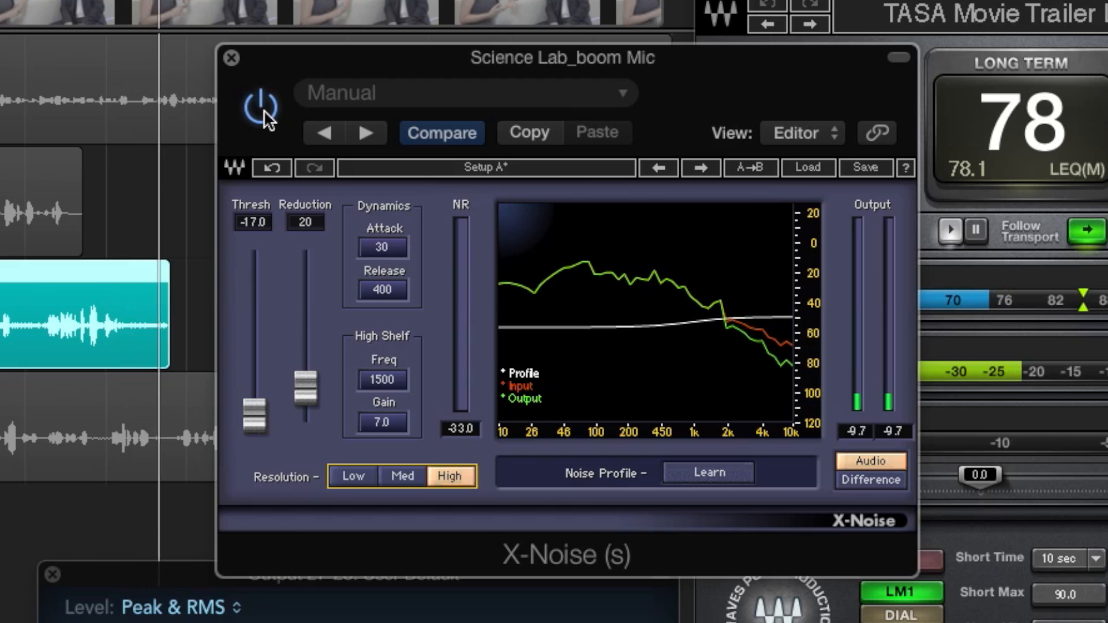
key(space)
click(265, 113)
key(space)
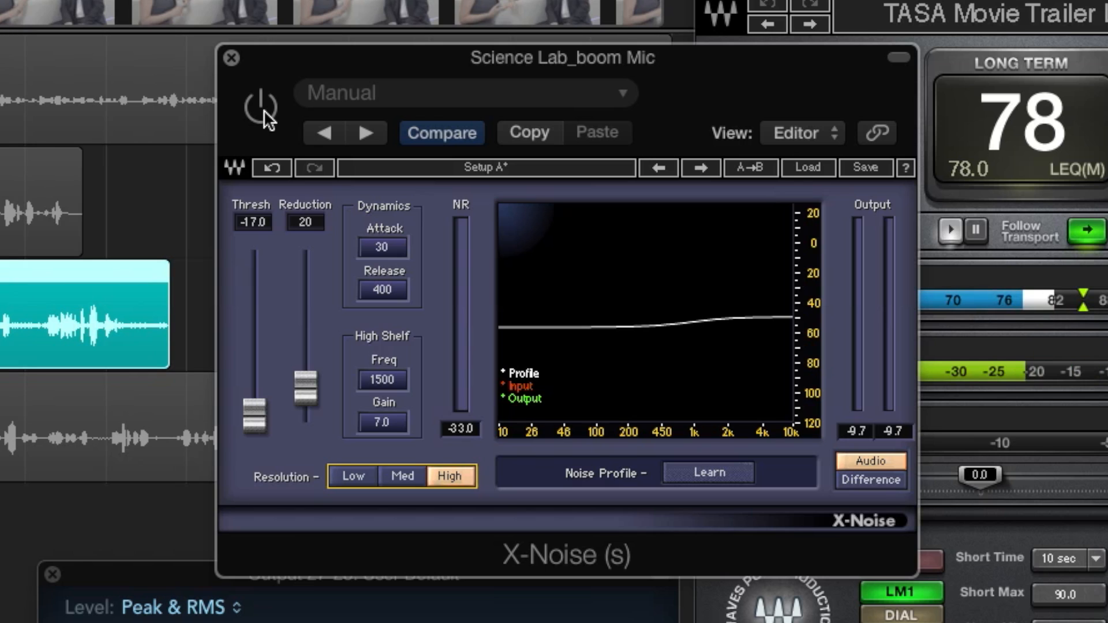
click(263, 107)
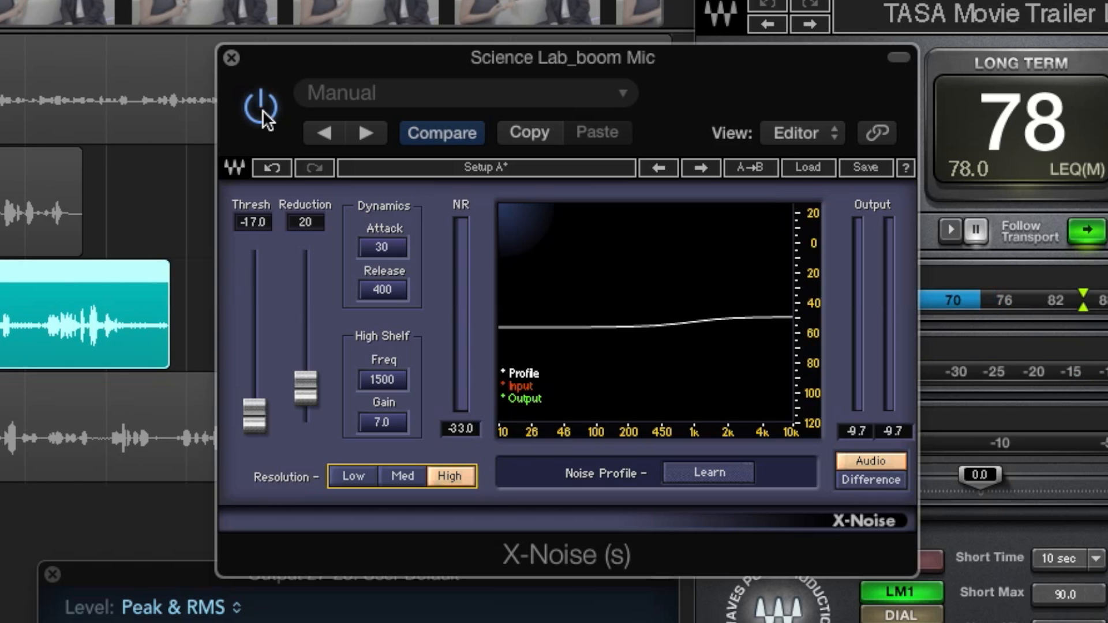
key(space)
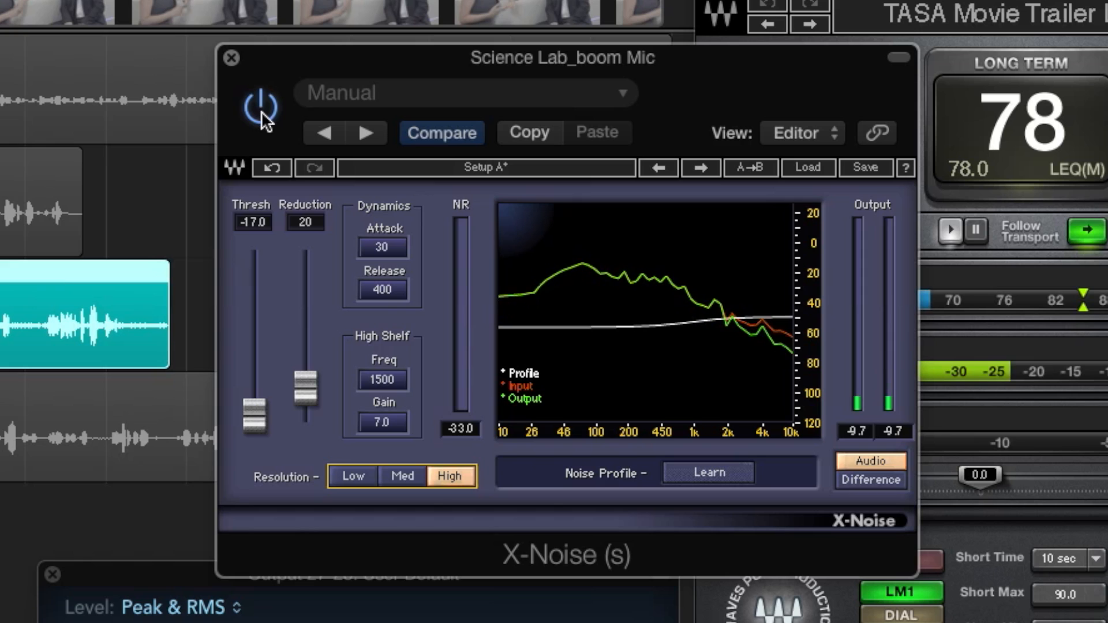
Listen to the Difference output of X-Noise, switch back to Audio and stop playback.
click(861, 479)
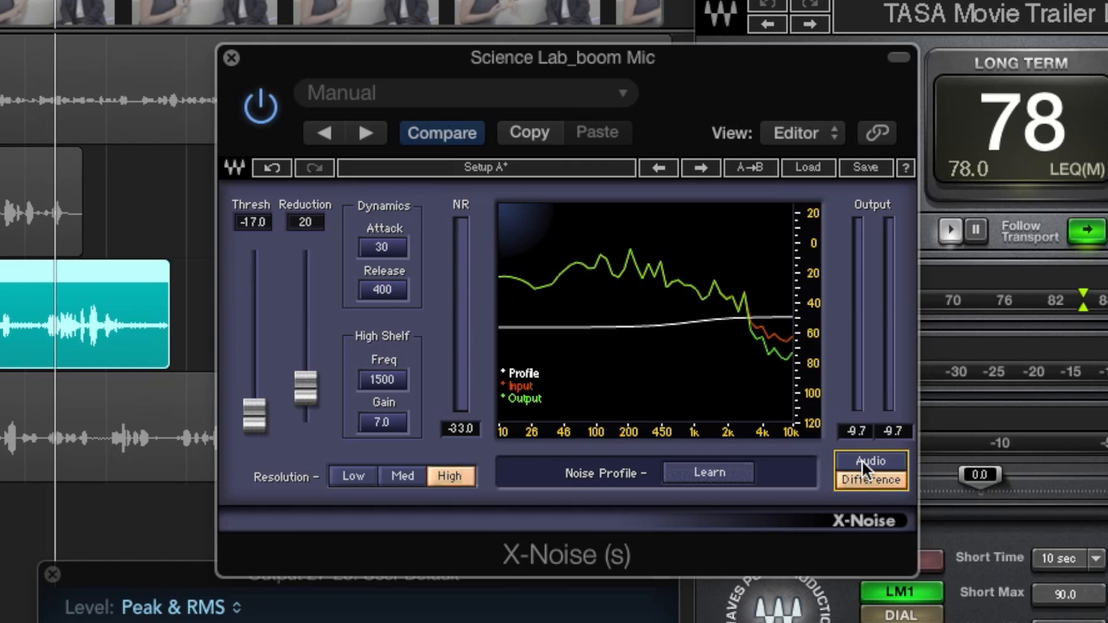
click(861, 459)
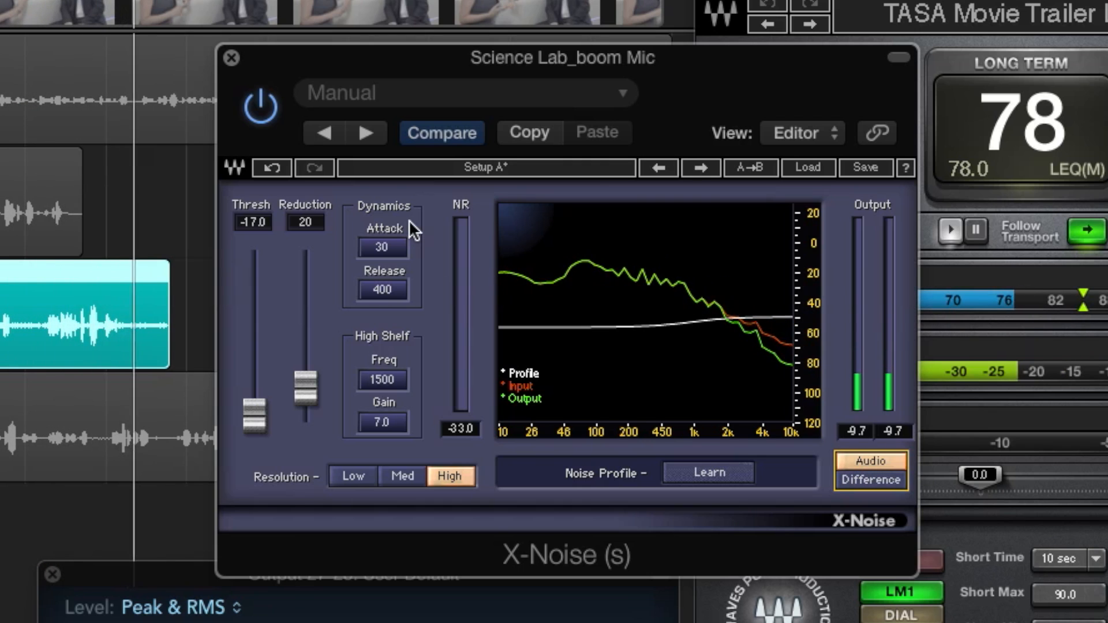
key(space)
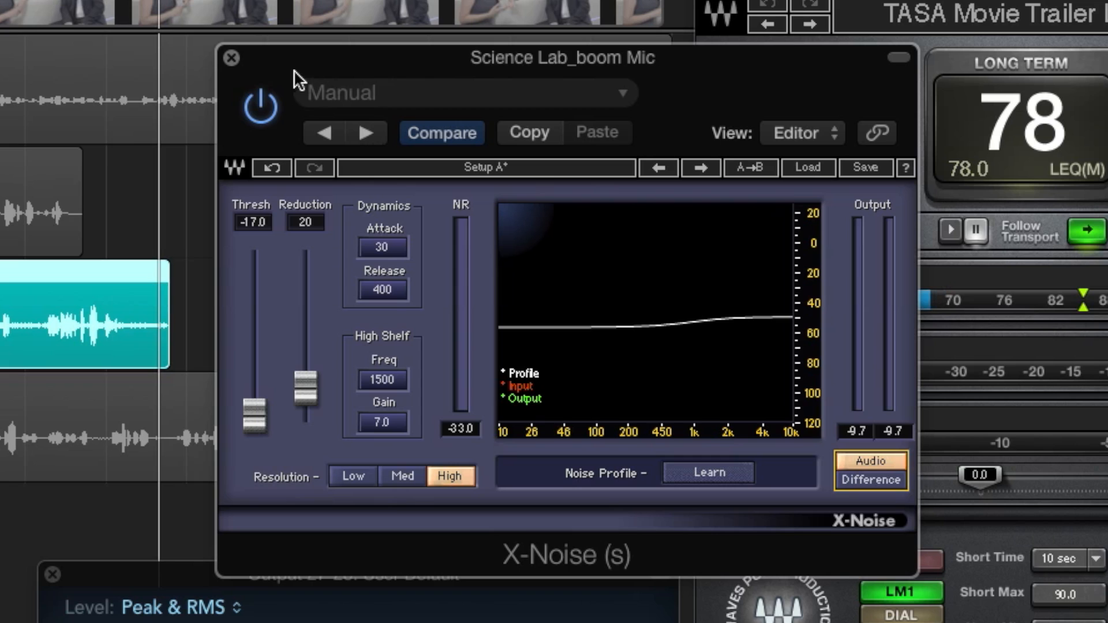
Set the X-Noise threshold to -16.2 while the science lab recording plays, and close the plug-in window.
click(232, 58)
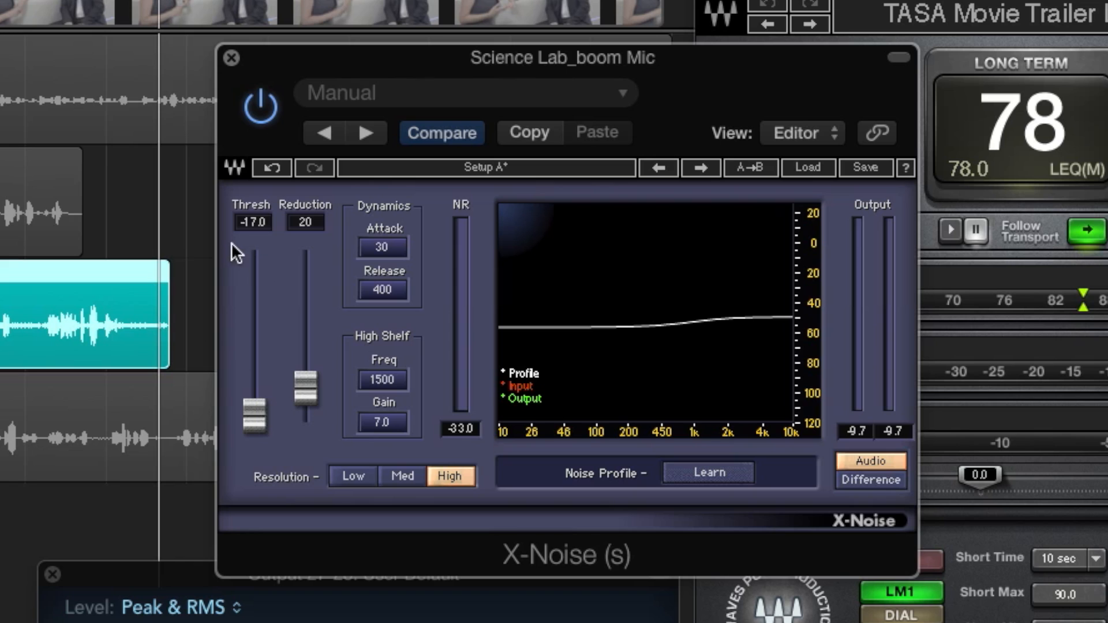
key(space)
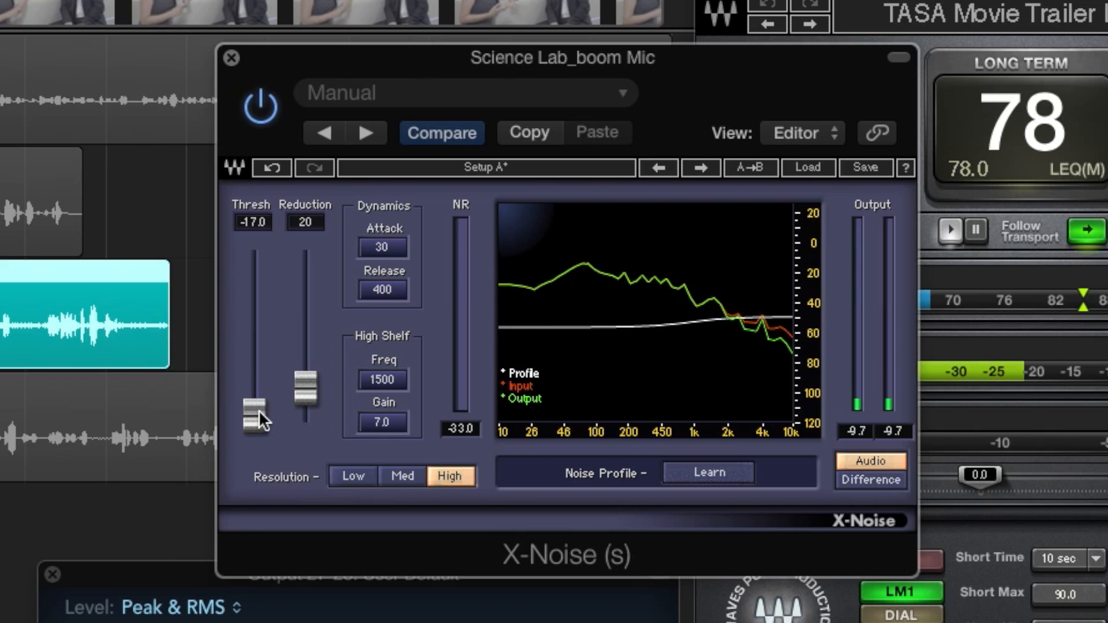
mouse_move(256, 409)
mouse_down()
mouse_move(255, 337)
mouse_move(258, 416)
mouse_up()
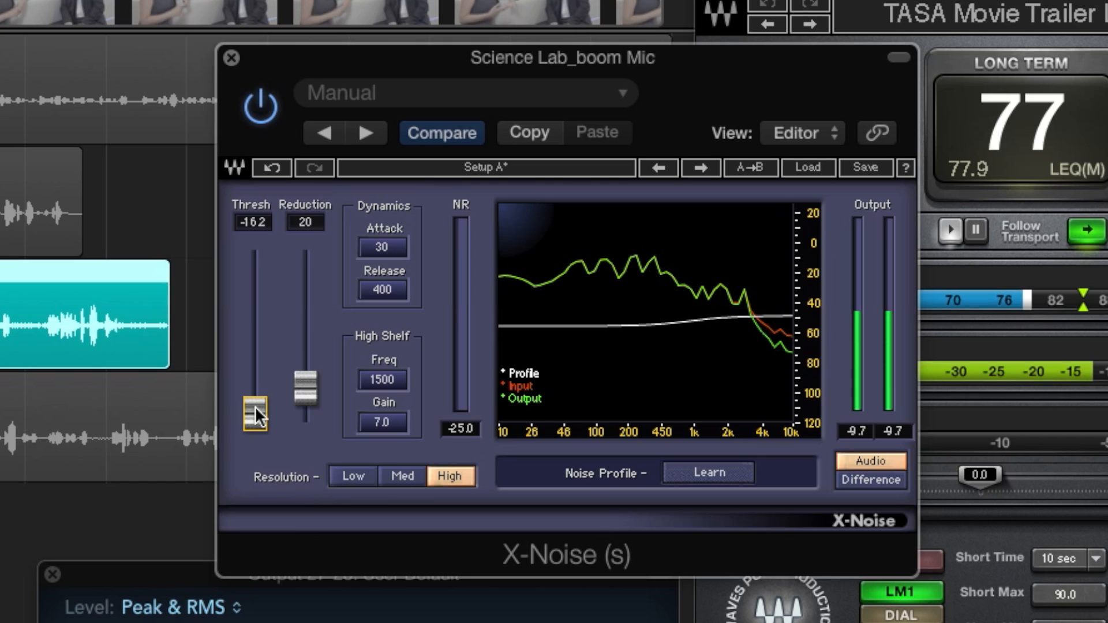
click(231, 58)
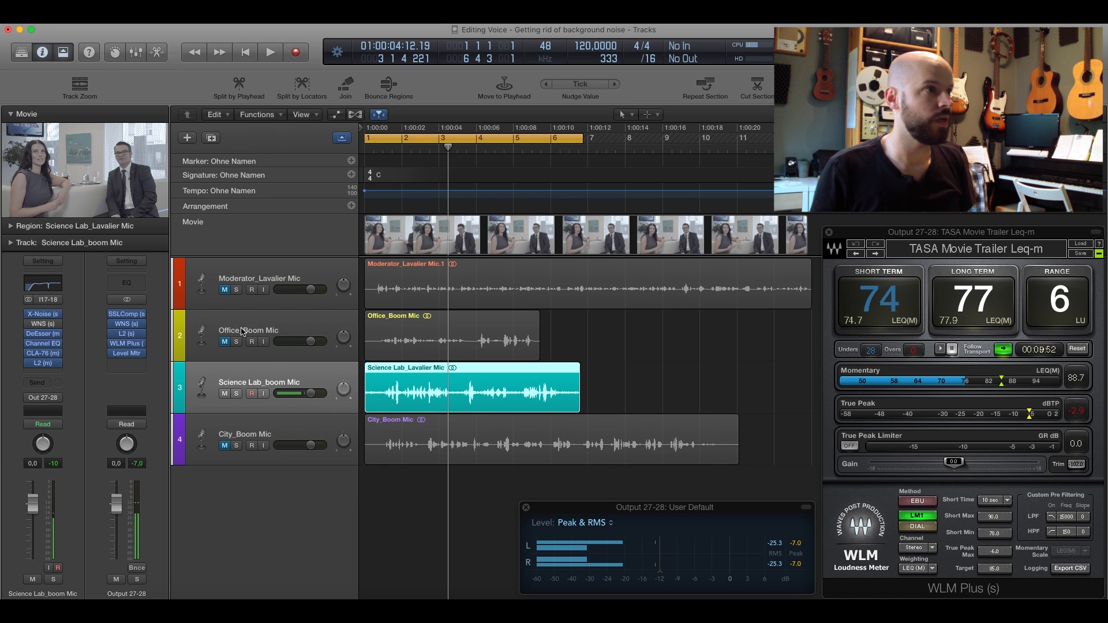
Open WNS on the Science Lab_boom Mic track and compare the voice with and without it, leaving it enabled and closing its window.
click(43, 324)
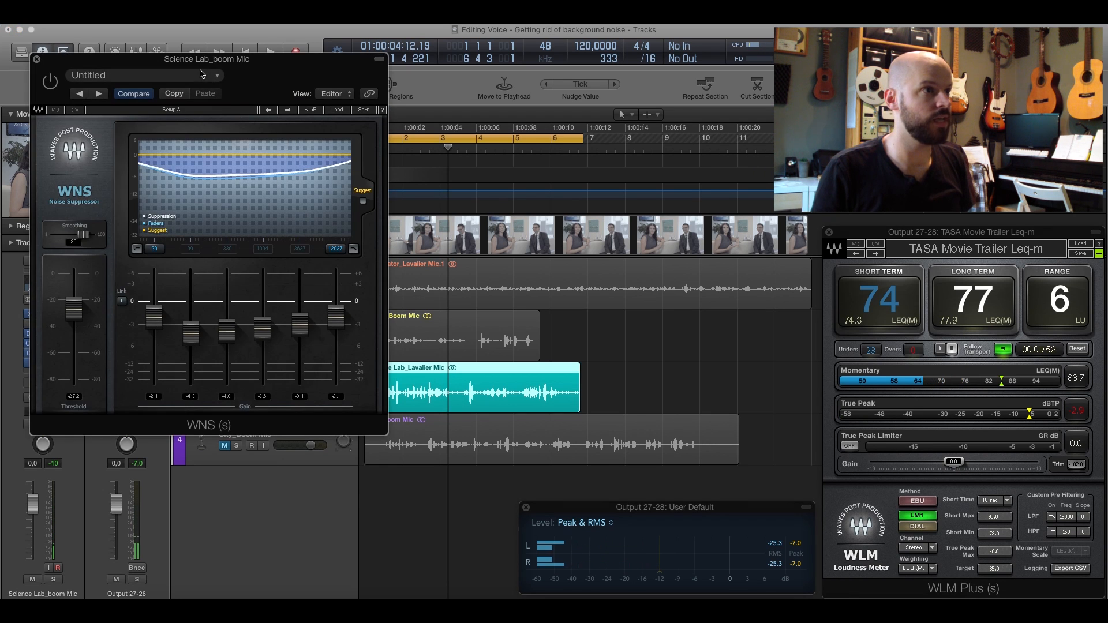
click(201, 73)
click(201, 74)
drag(216, 60, 766, 109)
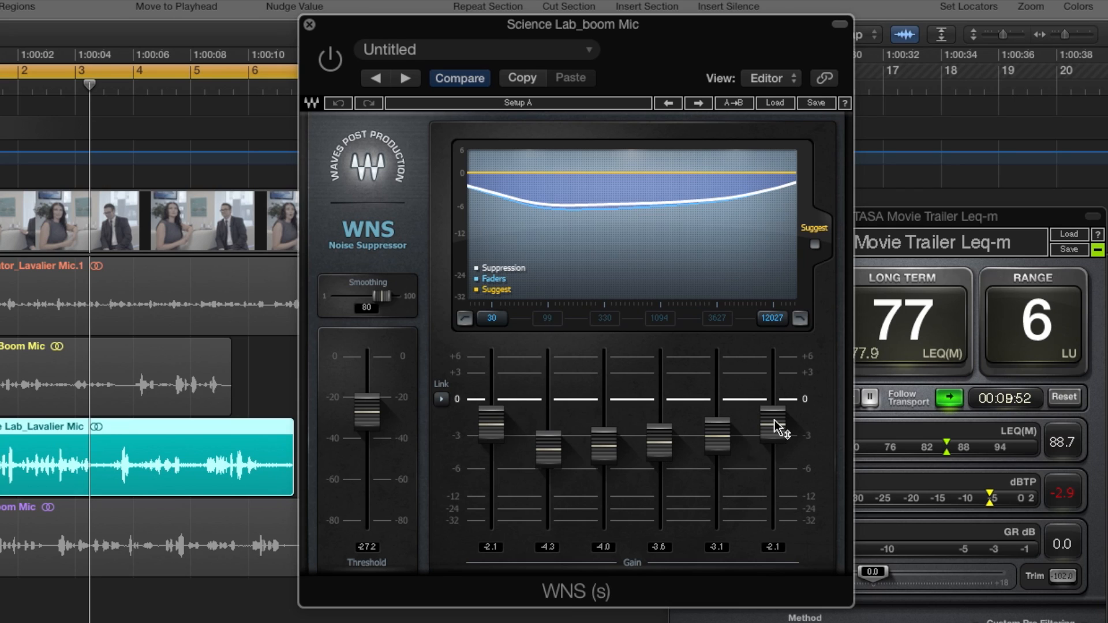
click(331, 63)
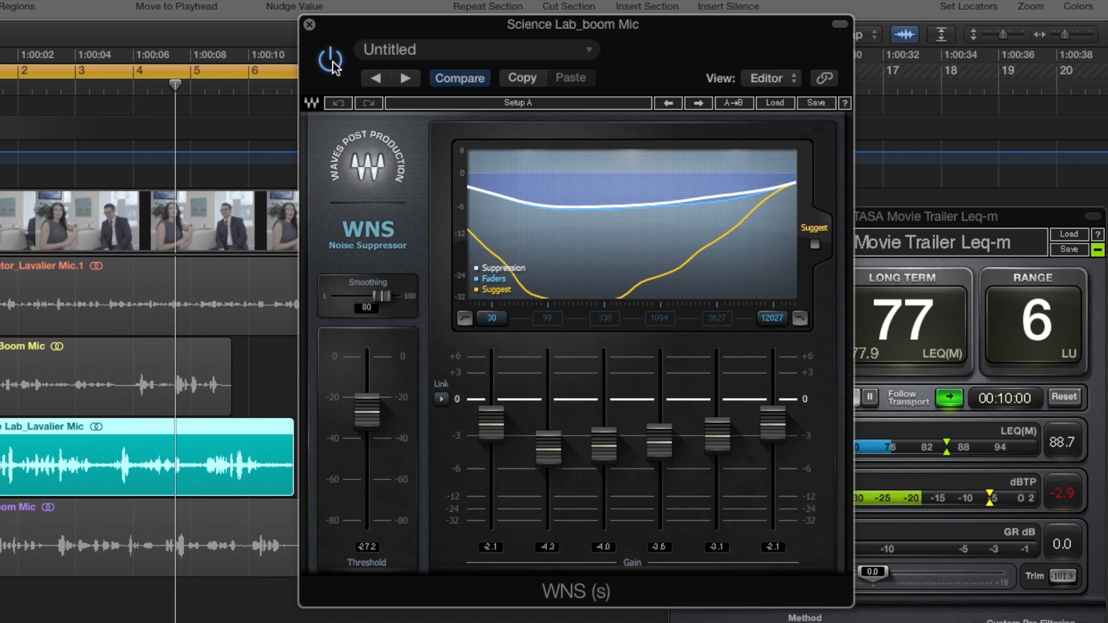
click(332, 62)
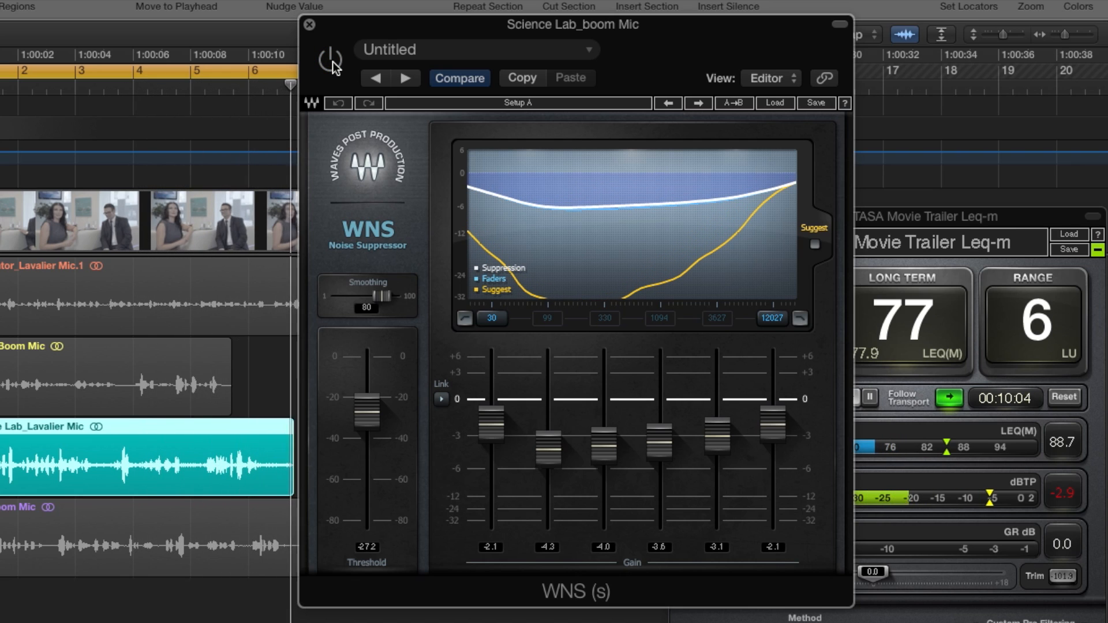
click(333, 62)
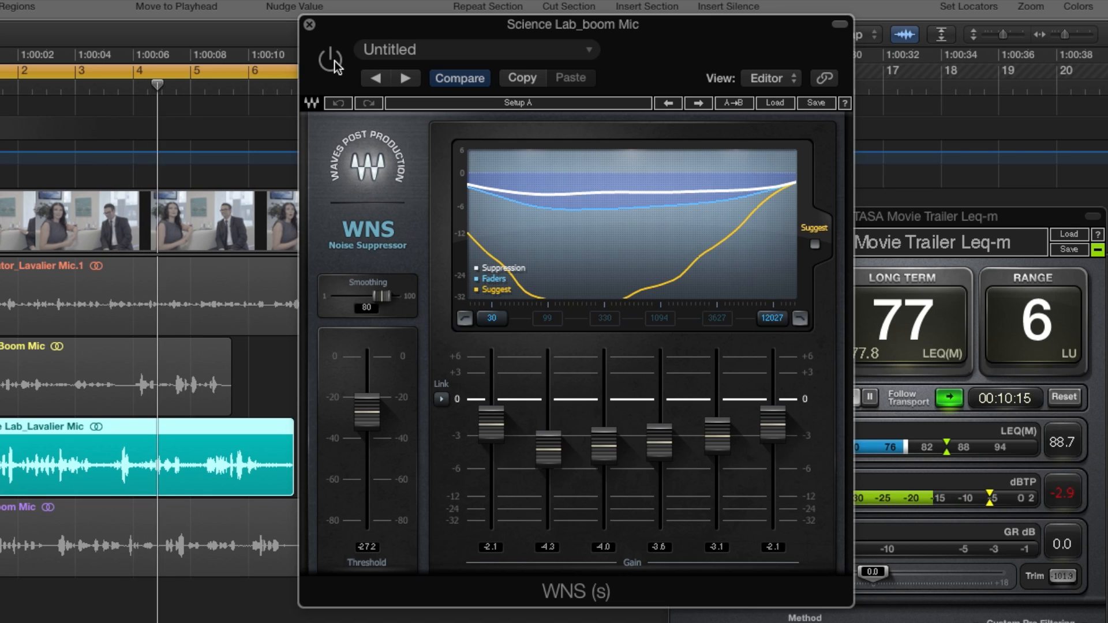
click(335, 61)
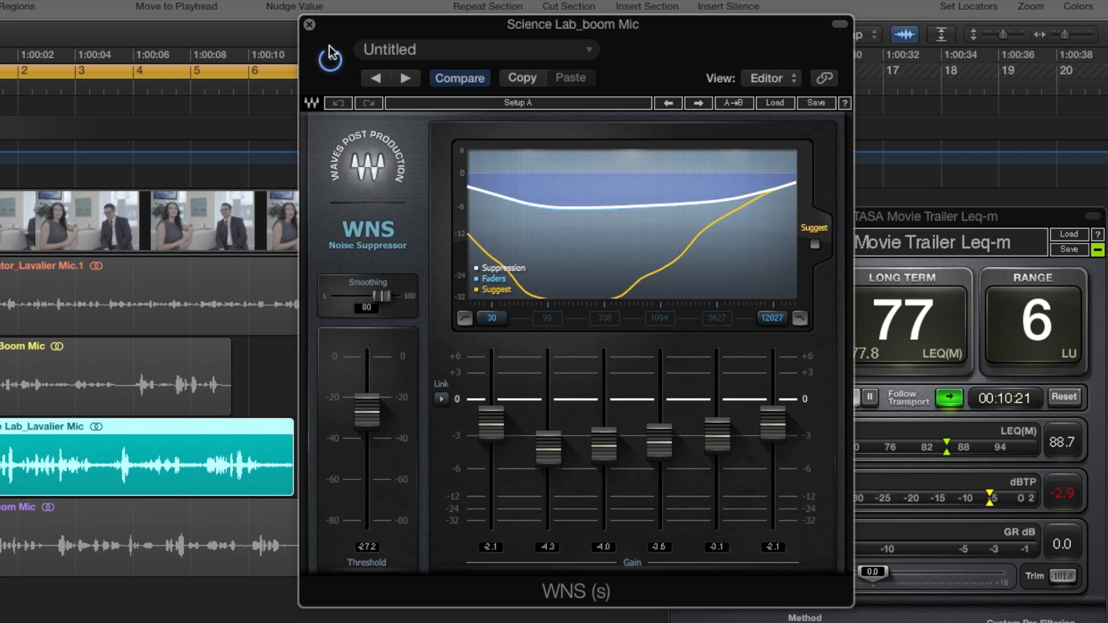
key(space)
click(309, 24)
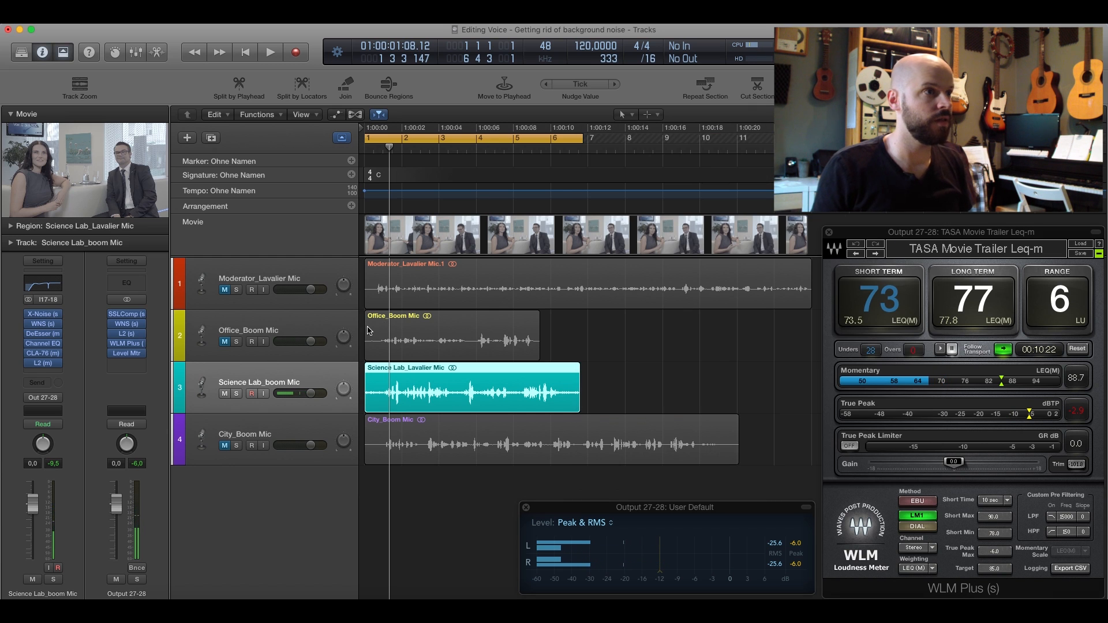
Mute the Science Lab_boom Mic track and unmute the City_Boom Mic track.
click(224, 394)
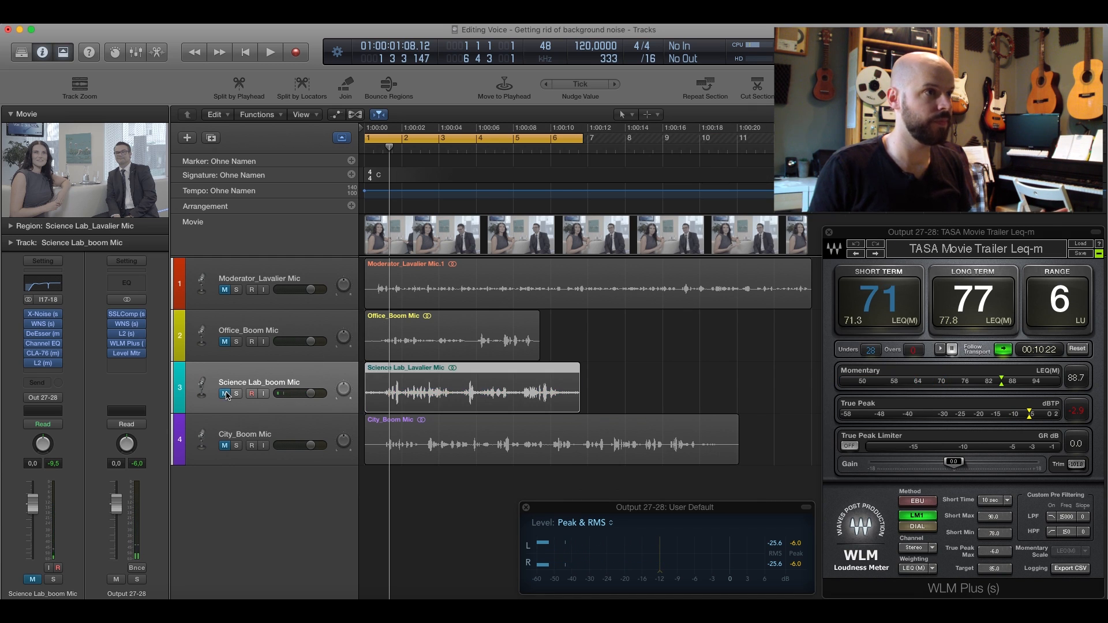
click(226, 440)
click(225, 446)
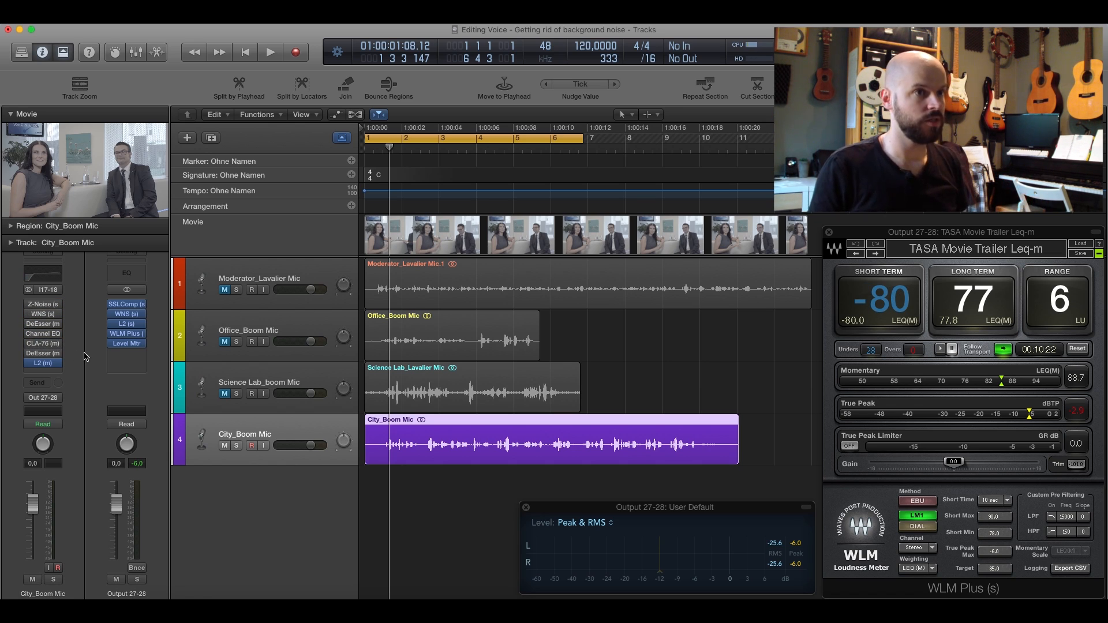
Set the cycle range from 1 3 1 to 10 4 1 and play the city recording within it.
drag(579, 137, 726, 162)
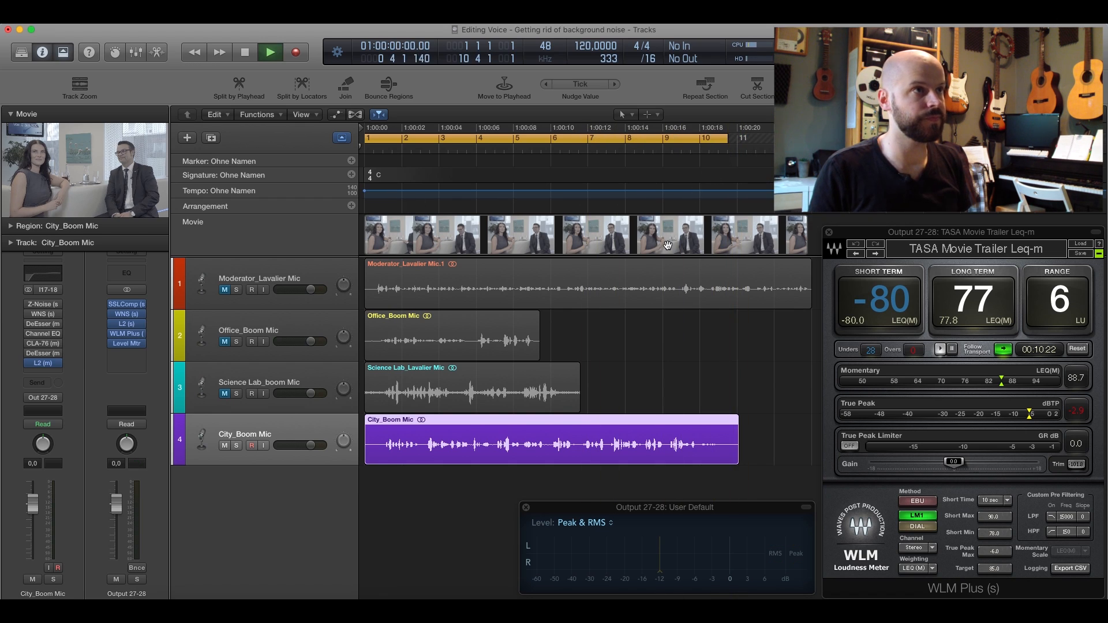
key(space)
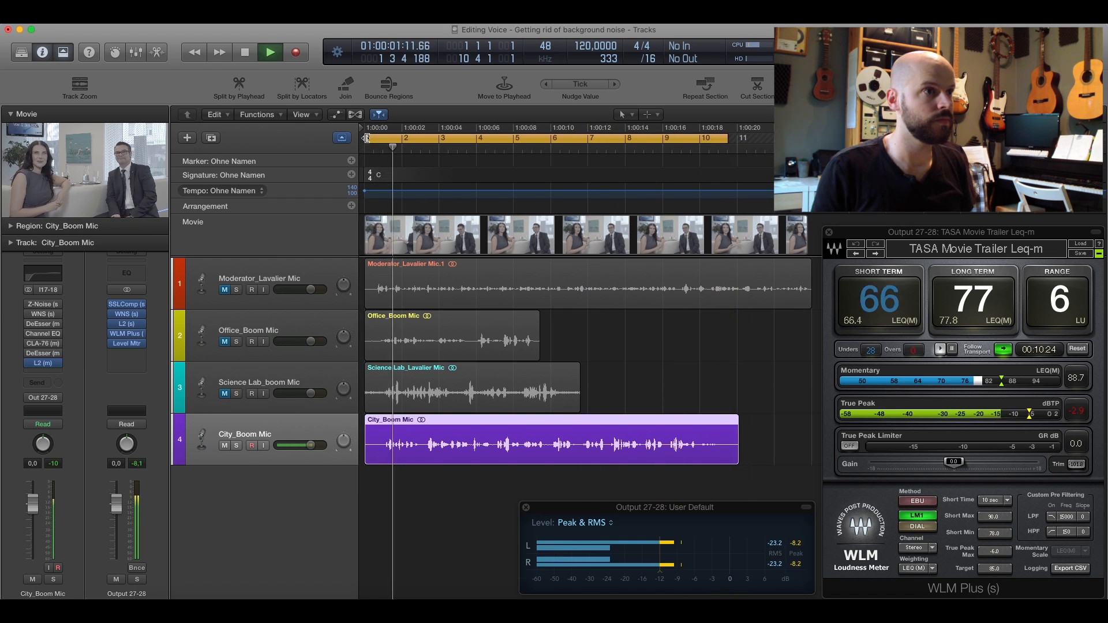
drag(370, 135, 382, 139)
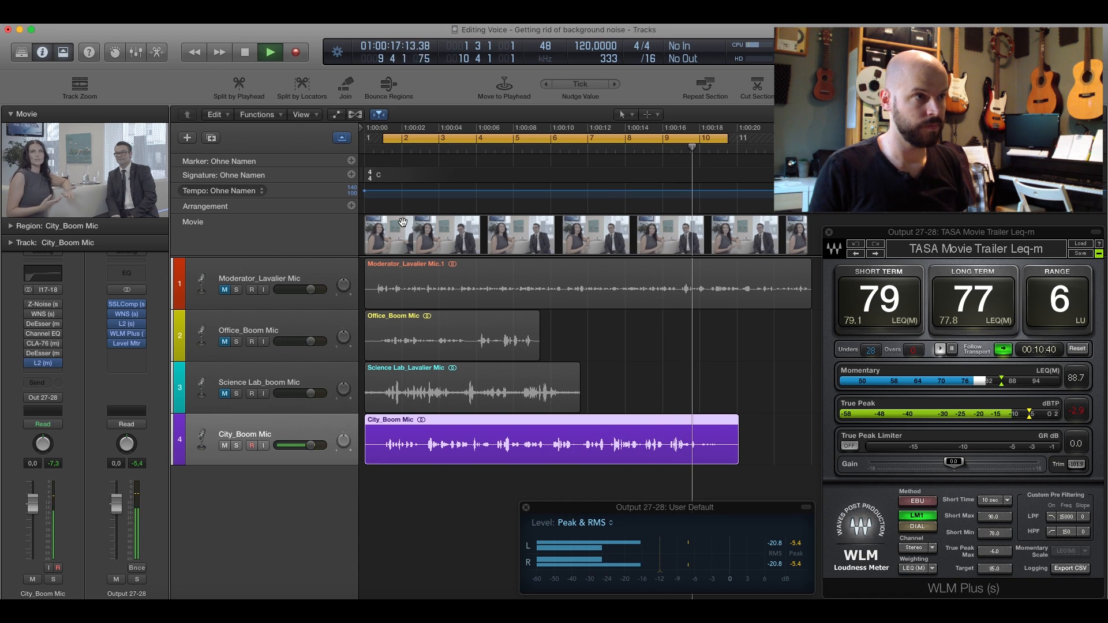
key(space)
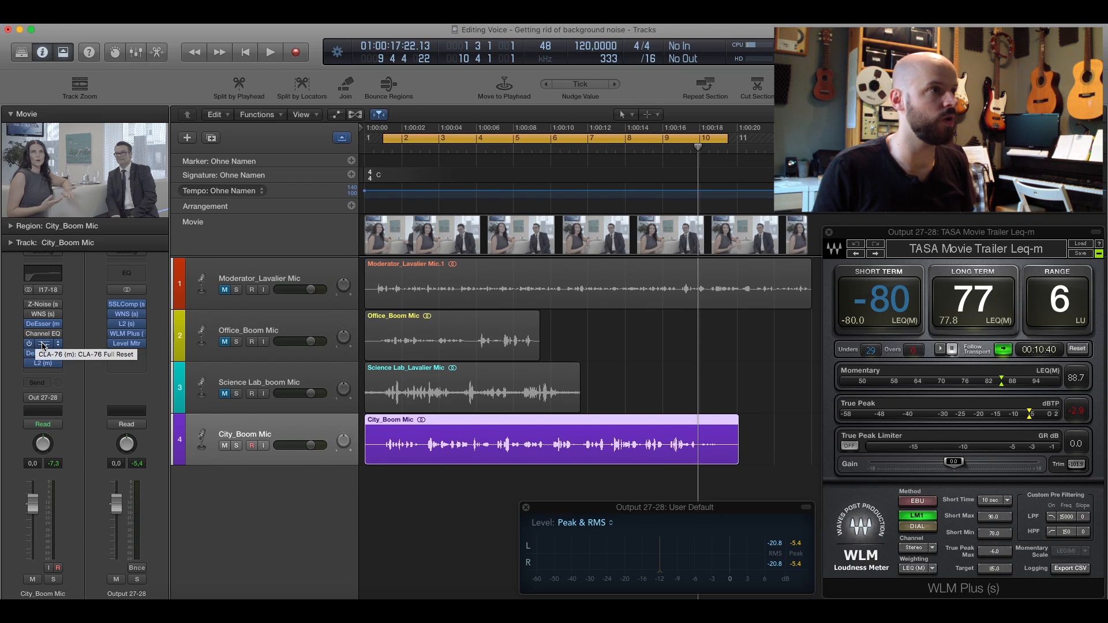
Enable both DeEssers and the CLA-76 on the City_Boom Mic track, arrange the CLA-76 and DeEsser windows apart and start playback.
click(43, 344)
drag(142, 64, 706, 331)
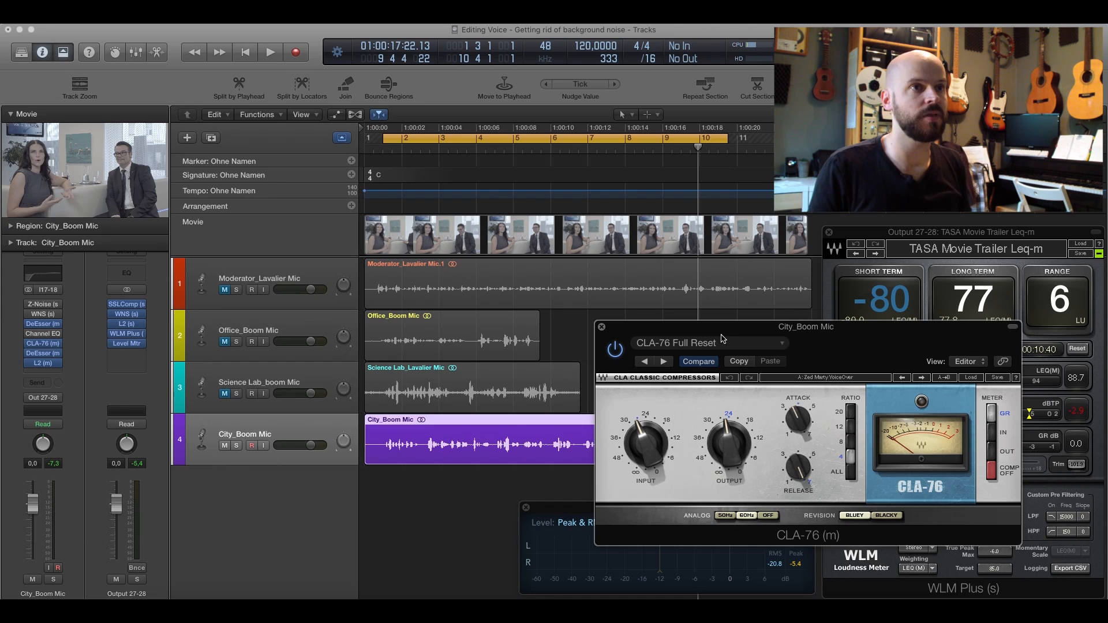
drag(720, 332, 720, 325)
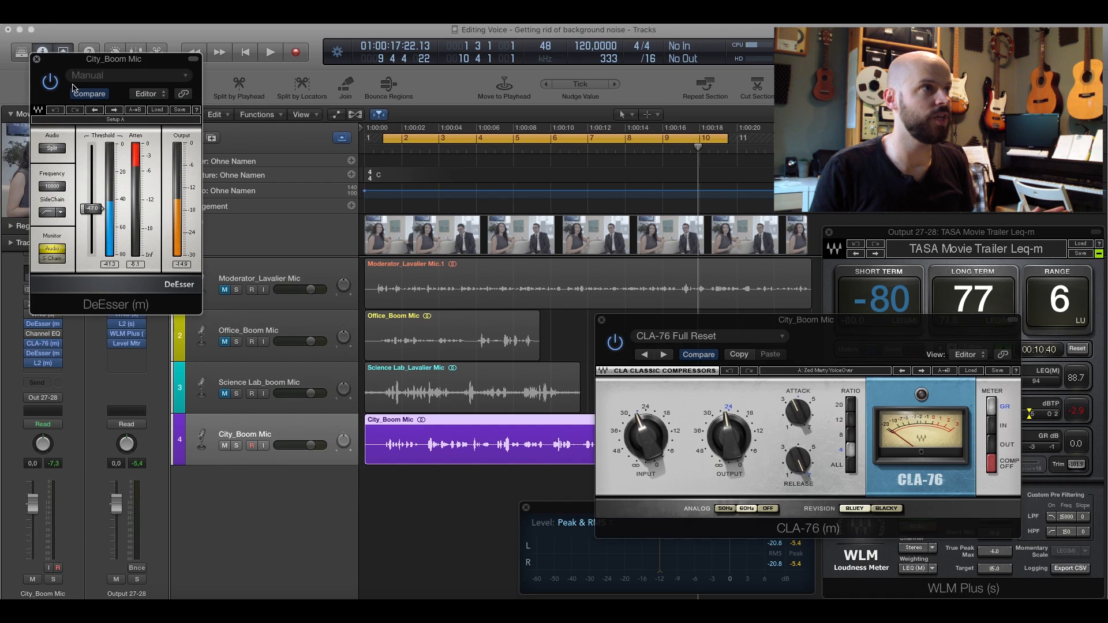
drag(87, 65, 192, 172)
key(space)
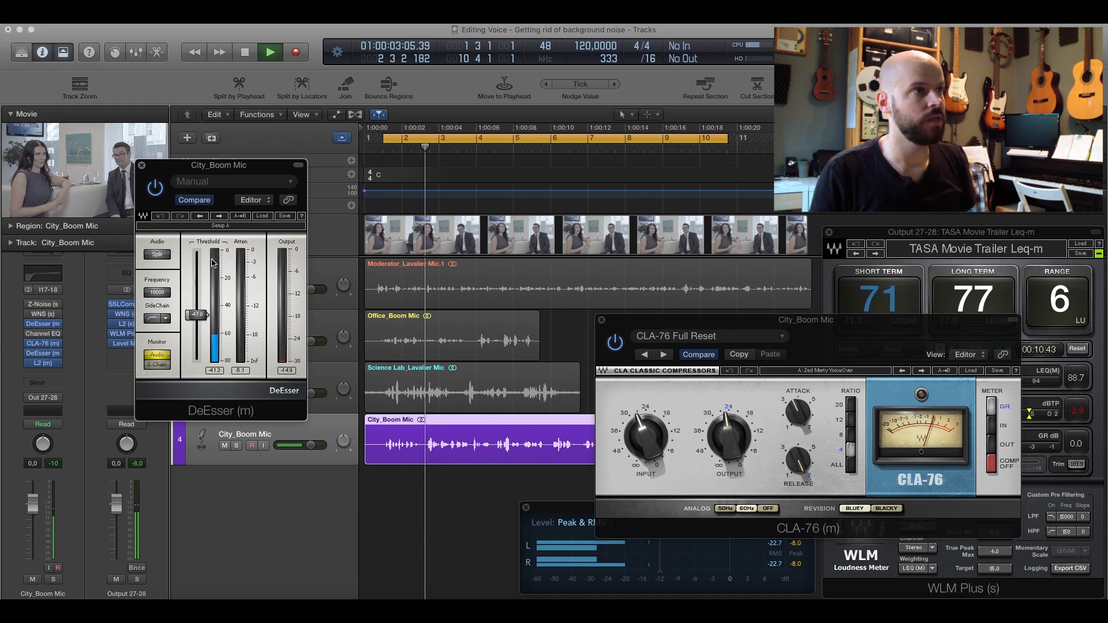
Open the first DeEsser on the City_Boom Mic track beside the other plug-in windows, listen to the recording and stop playback.
click(43, 324)
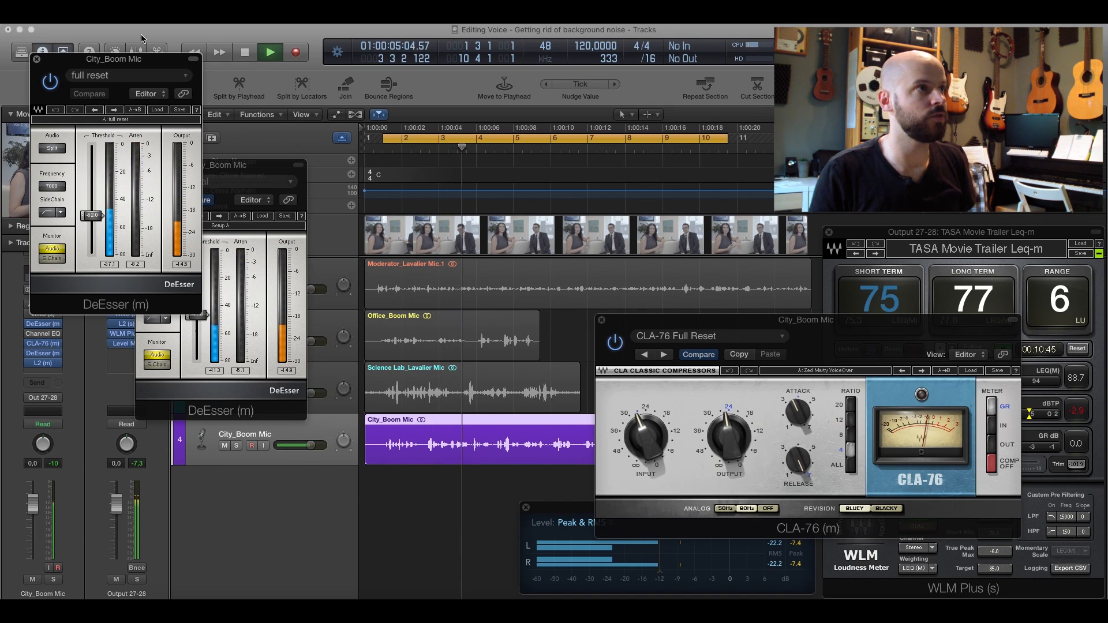
drag(141, 59, 478, 237)
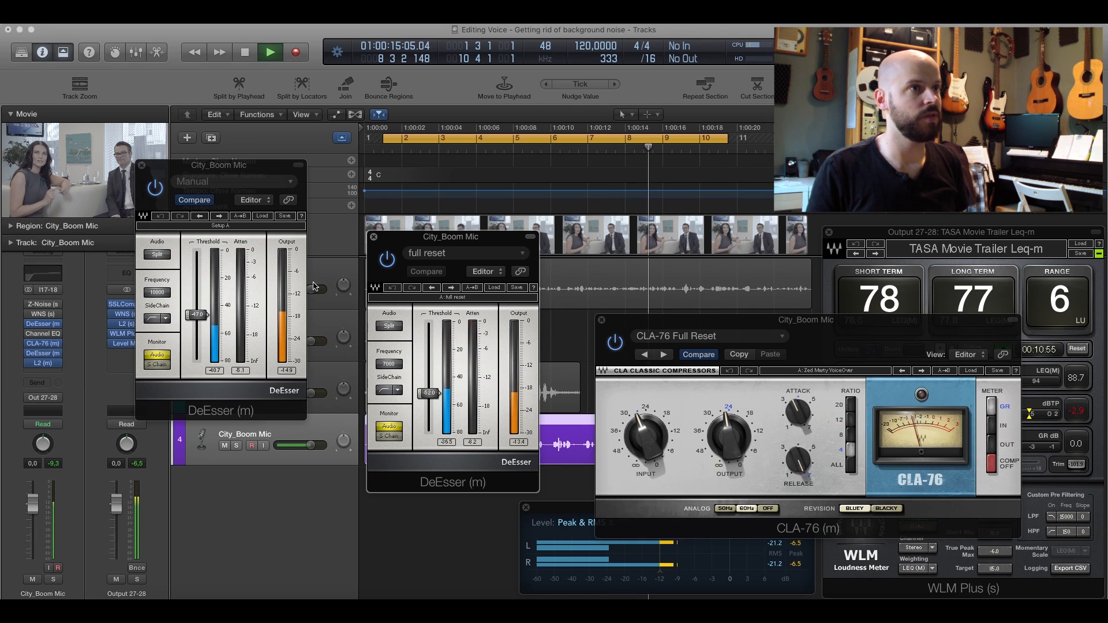
key(space)
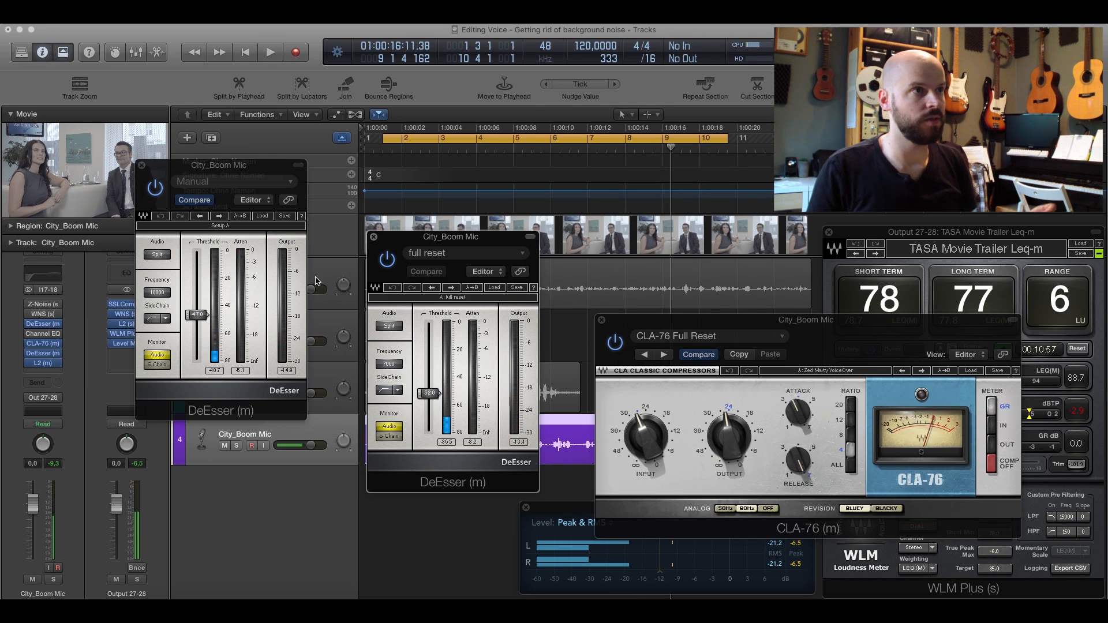
Close both DeEsser windows and the CLA-76 window of the City_Boom Mic track.
click(373, 238)
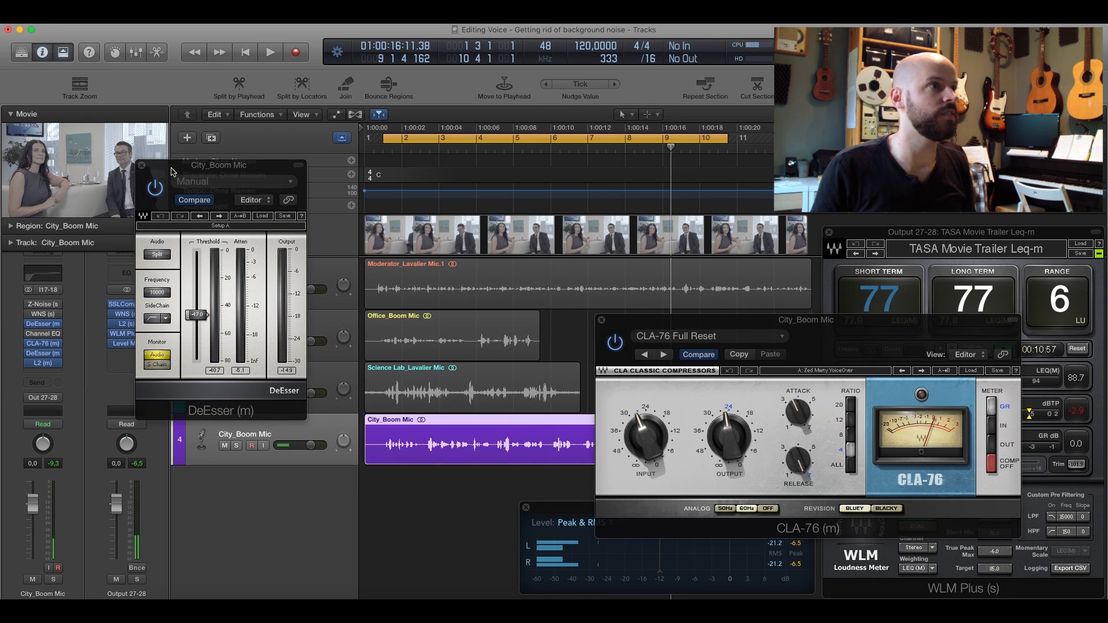
click(142, 165)
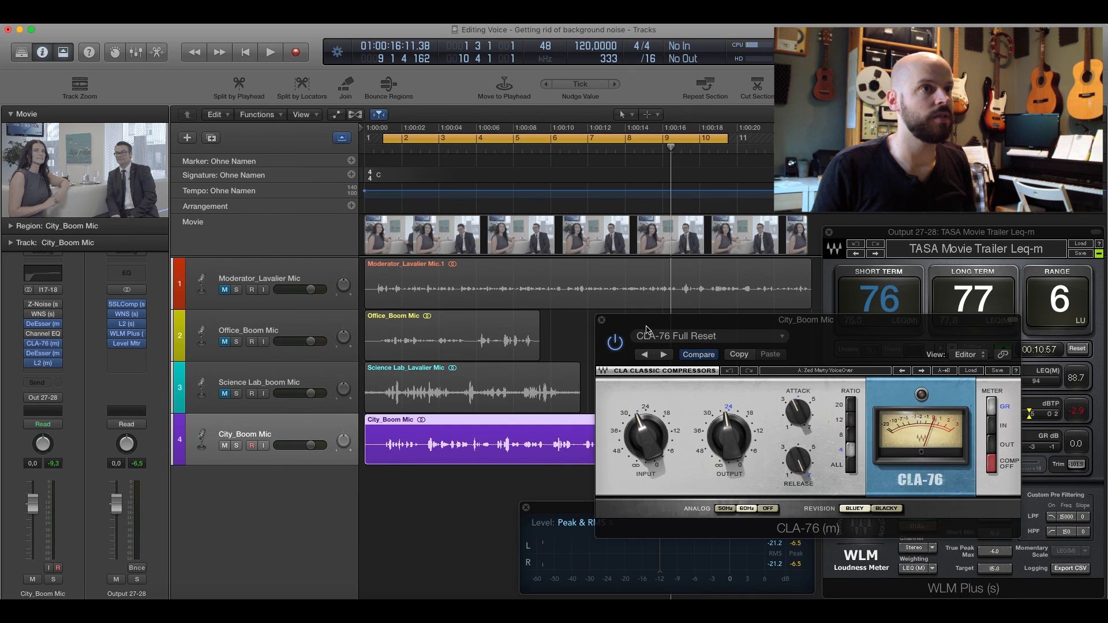
drag(644, 325, 642, 323)
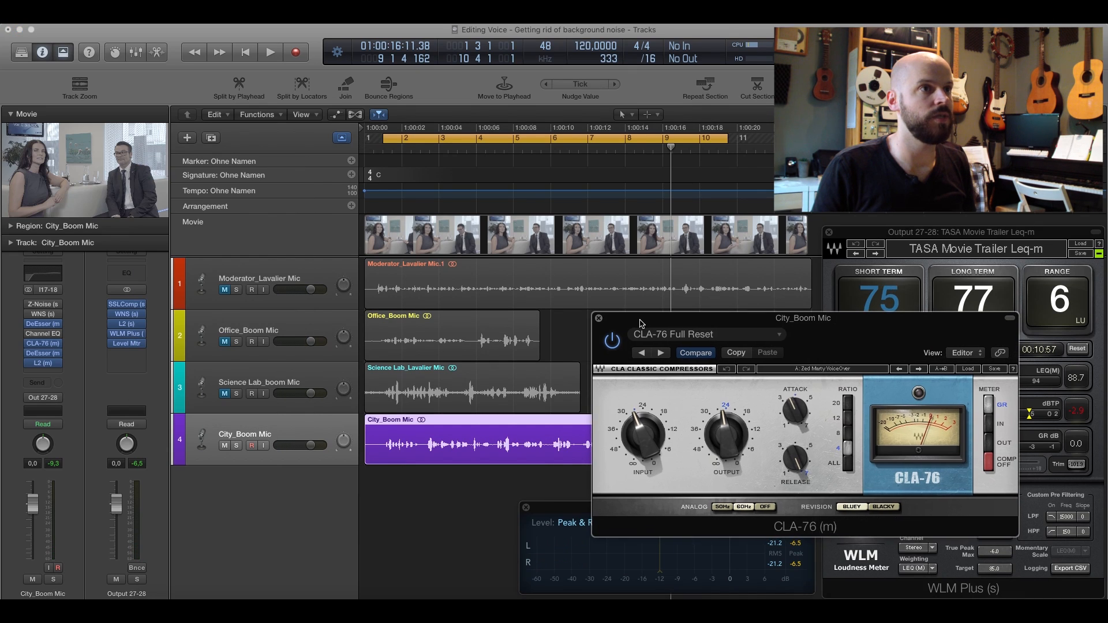
click(599, 319)
Open Channel EQ on the City_Boom Mic track, place its window over the lower part of the project and enable it.
click(49, 335)
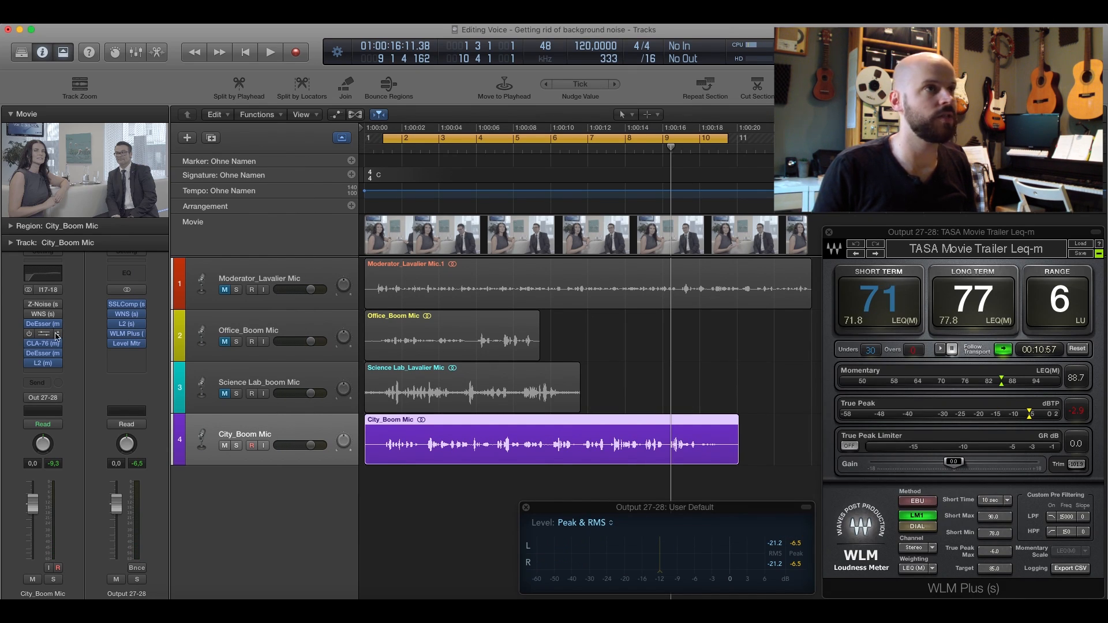
drag(207, 59, 769, 315)
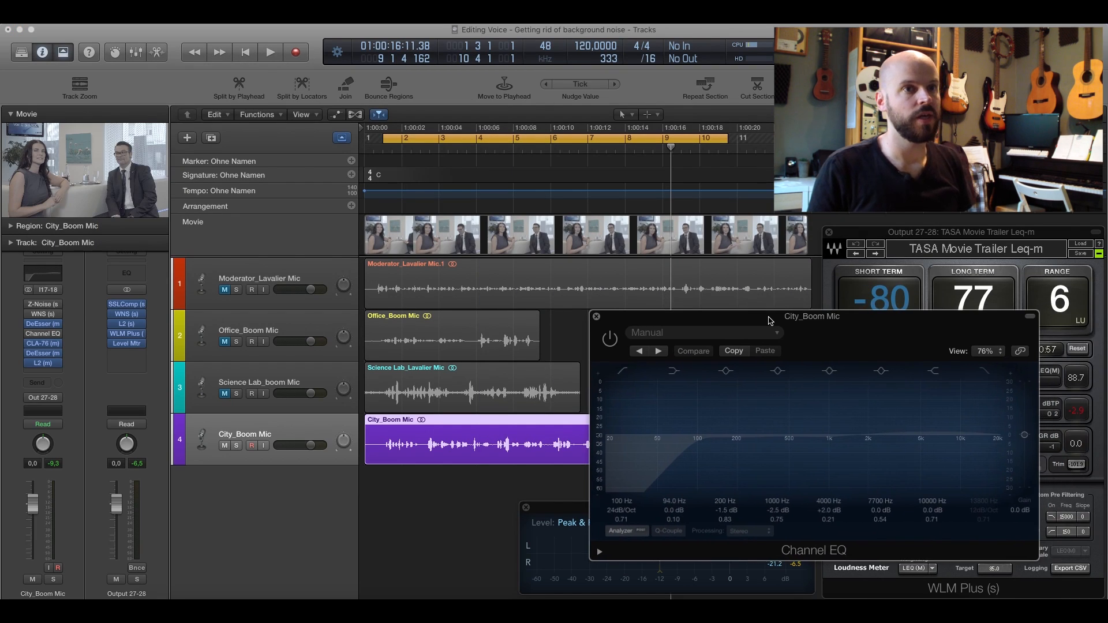
click(609, 334)
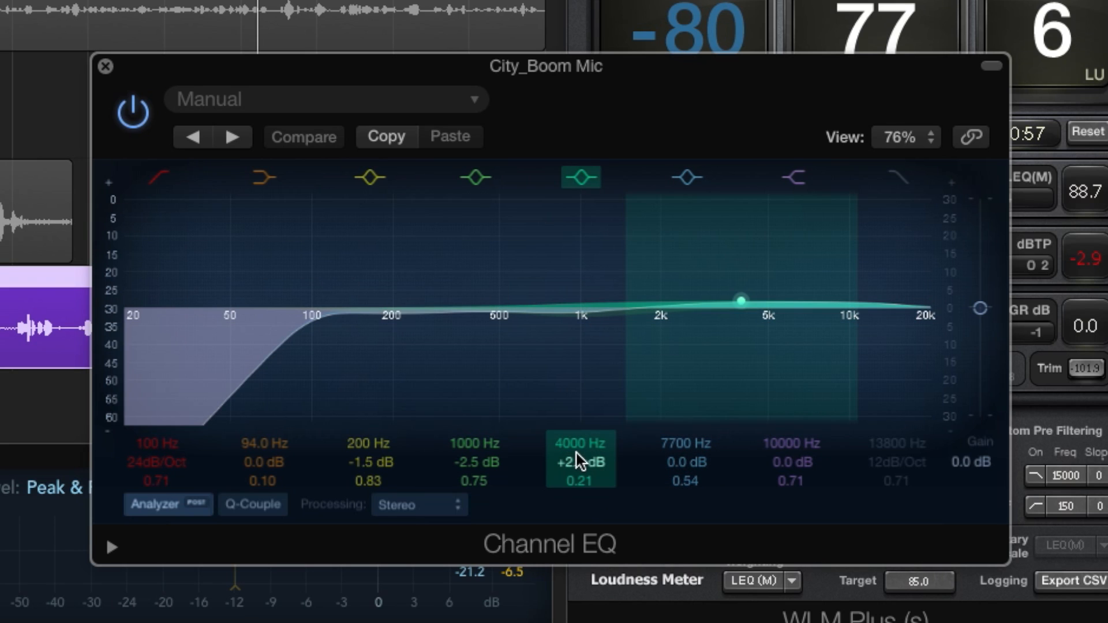
Play the city recording and compare it with and without Channel EQ, leaving the EQ enabled, closing its window and stopping playback.
key(space)
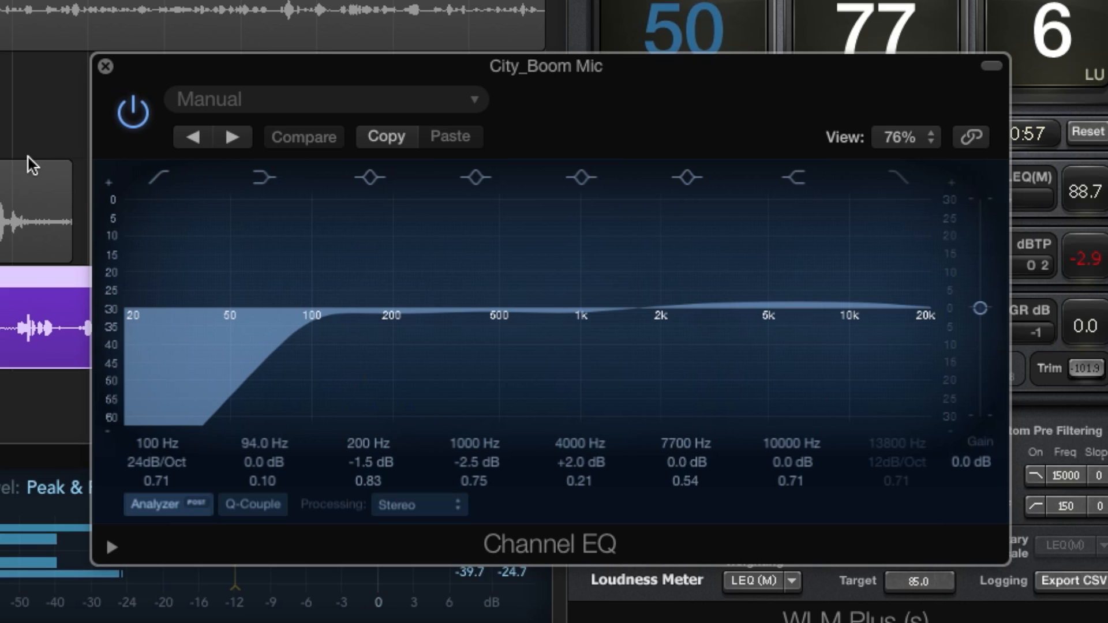
click(133, 113)
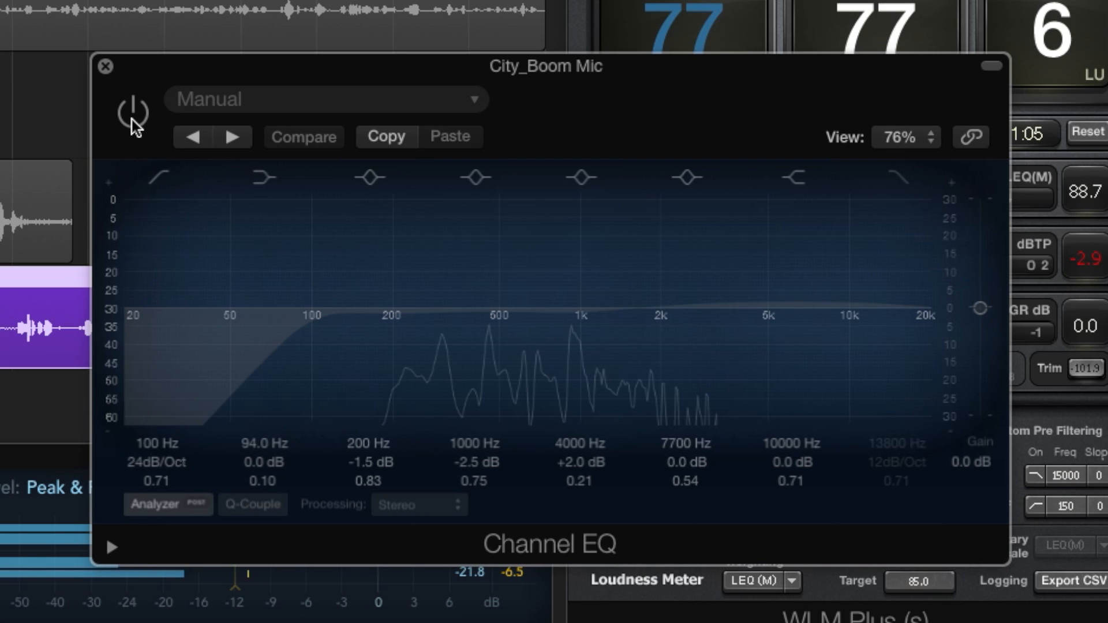
click(132, 119)
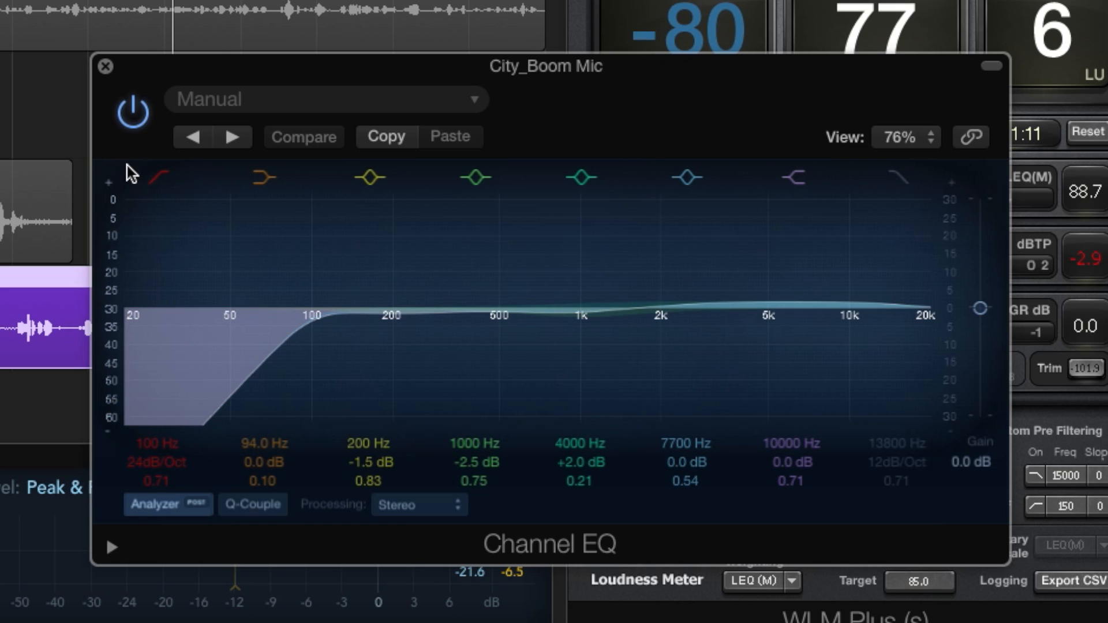
click(136, 118)
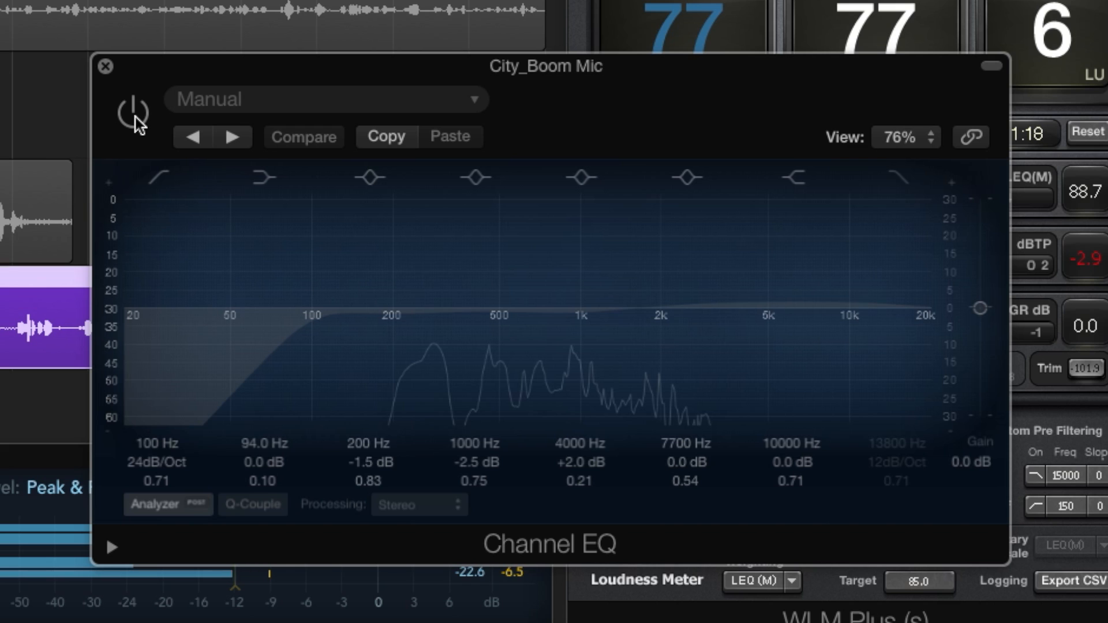
click(137, 118)
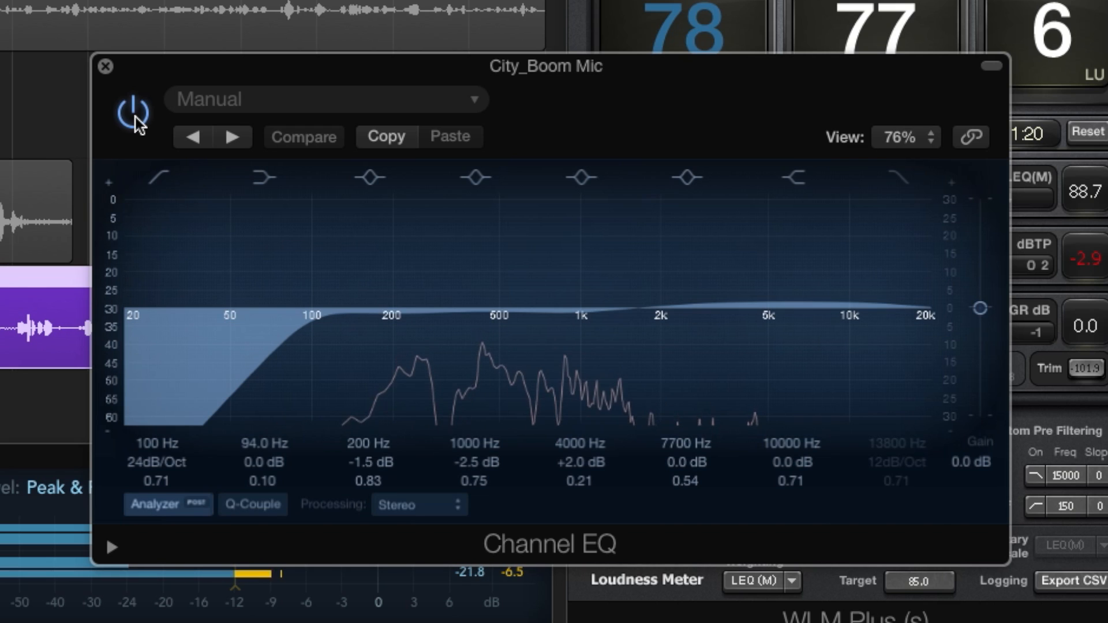
click(106, 66)
key(space)
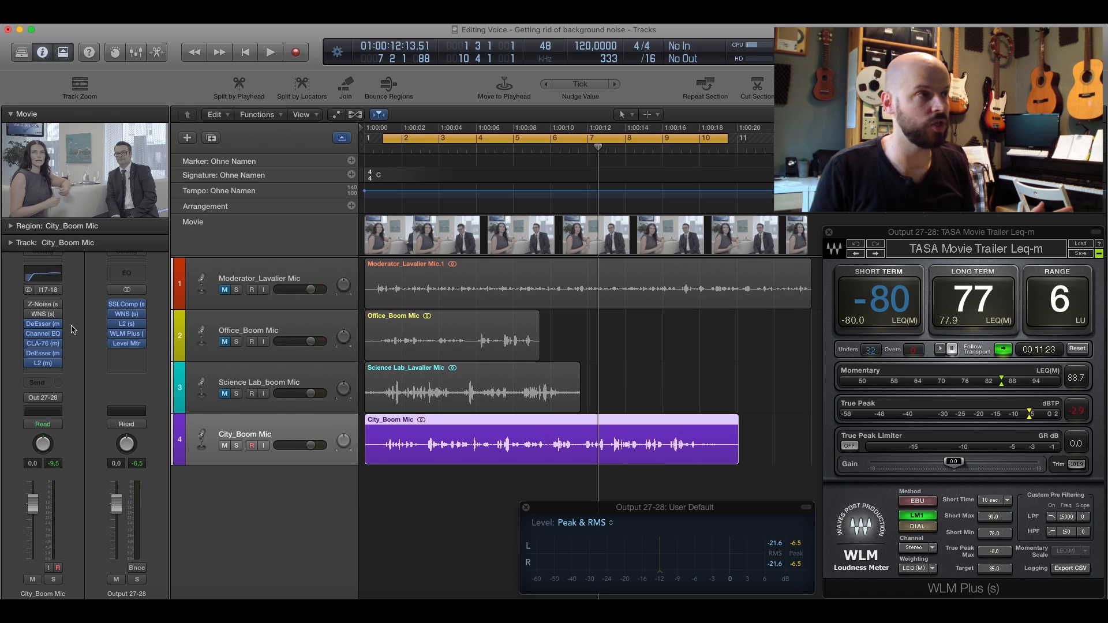
Open Z-Noise and WNS on the City_Boom Mic track, close WNS again, and enable Z-Noise with its window moved clear of the channel strip.
click(48, 307)
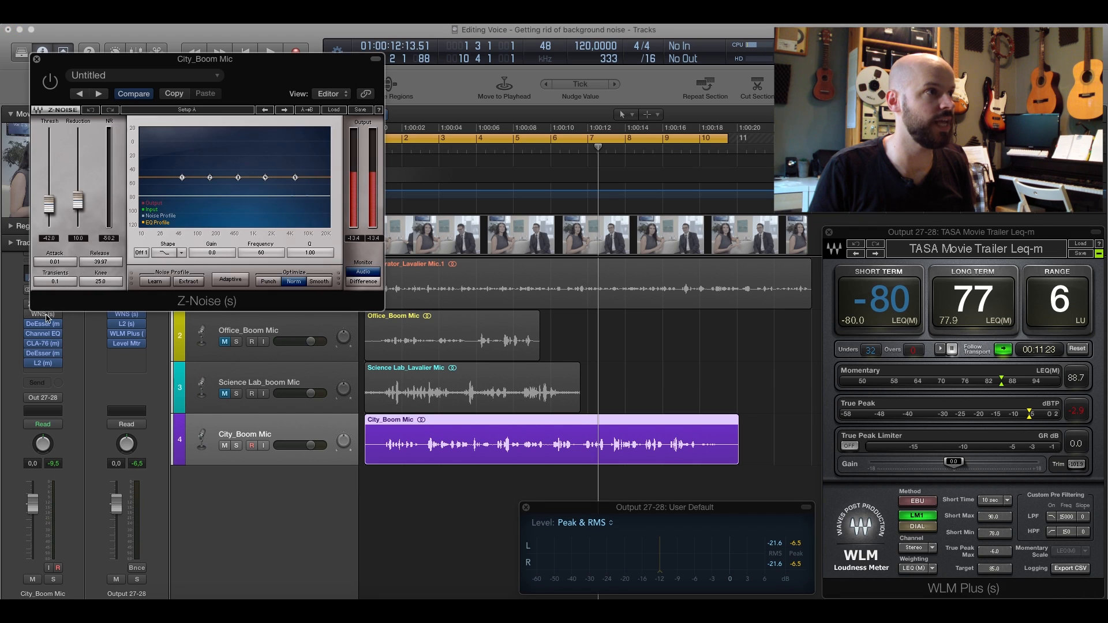
click(43, 315)
drag(144, 69, 737, 165)
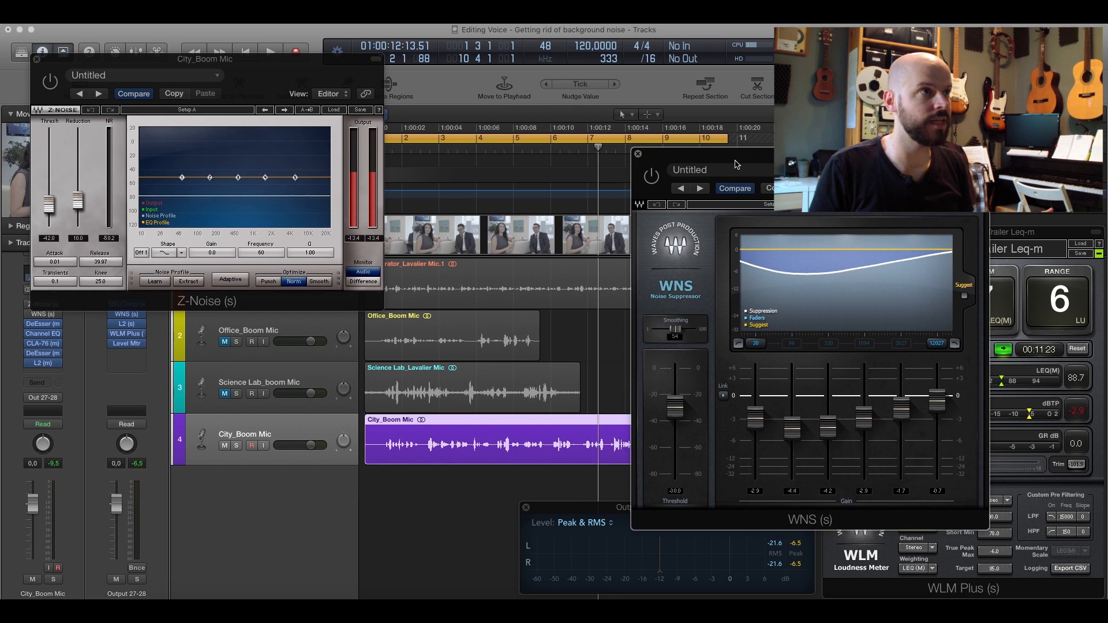
click(639, 156)
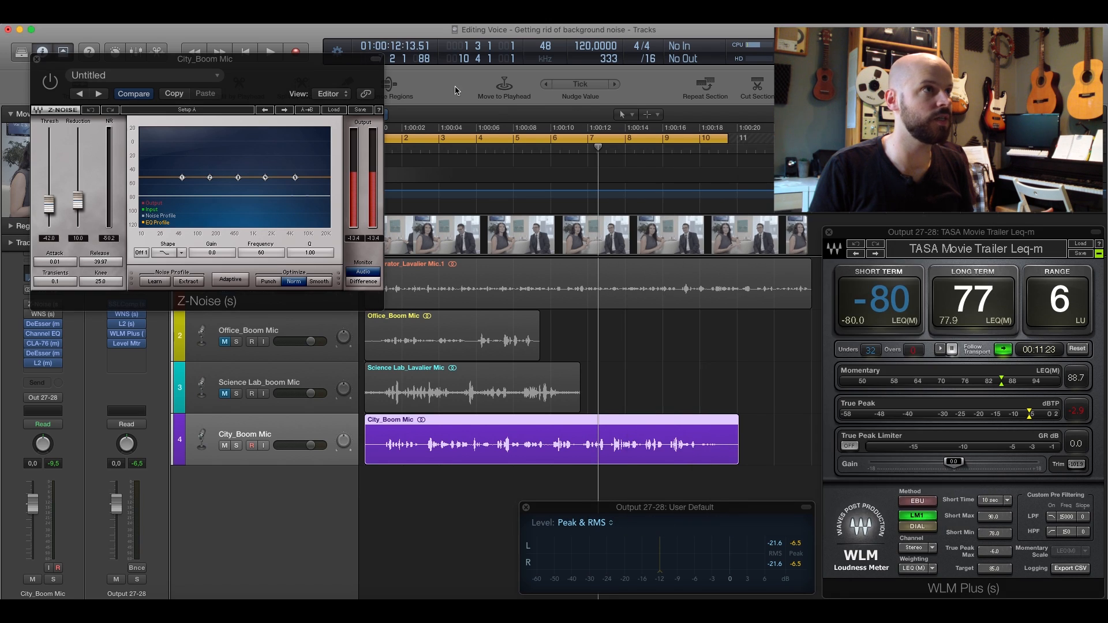
drag(273, 68, 649, 249)
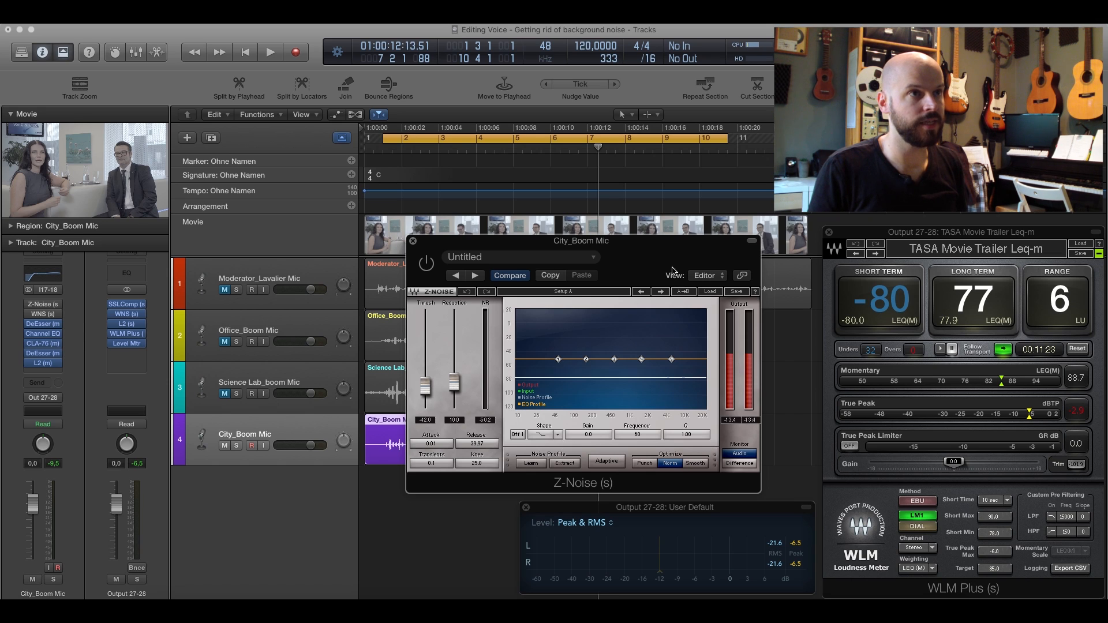
drag(646, 245, 831, 262)
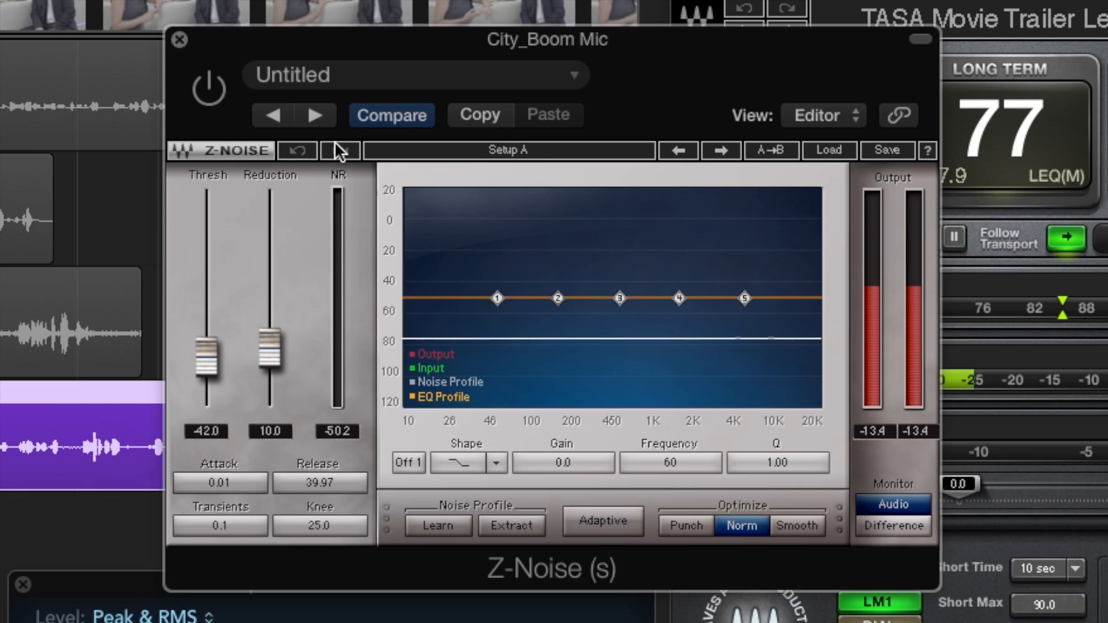
click(207, 89)
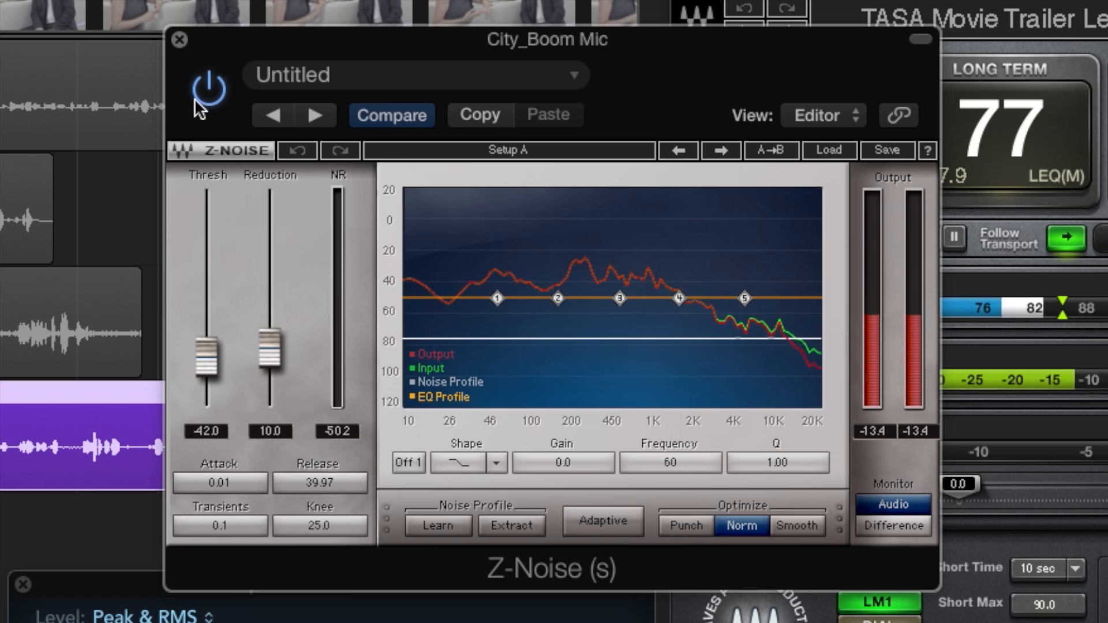
Audition Z-Noise's Difference signal and its bypassed sound, returning to Audio monitoring with Z-Noise enabled, and close its window.
click(875, 526)
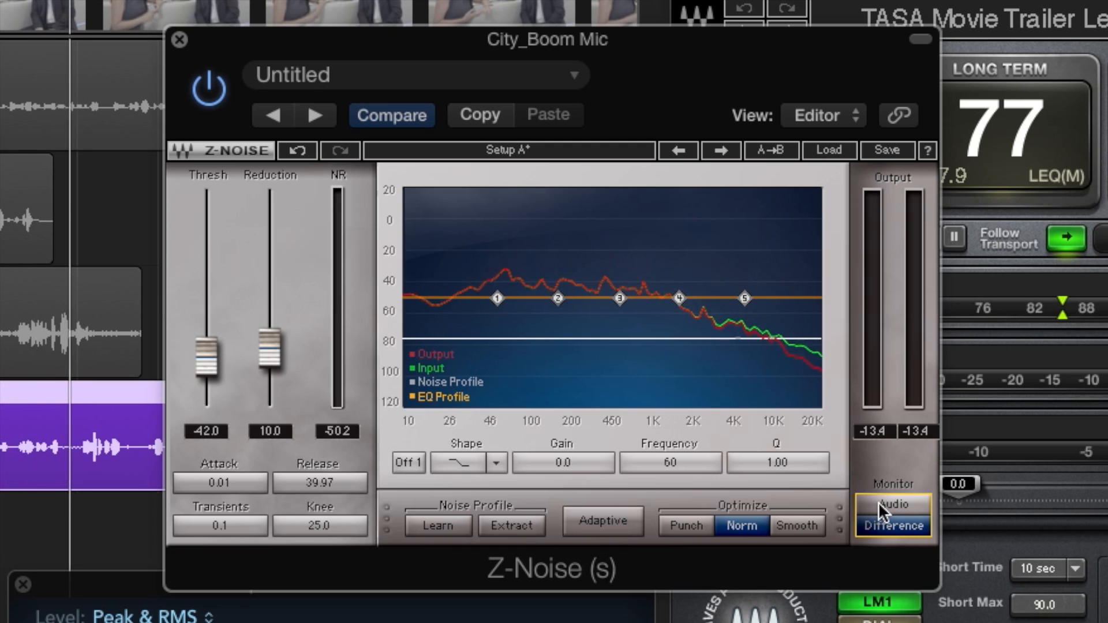
click(878, 502)
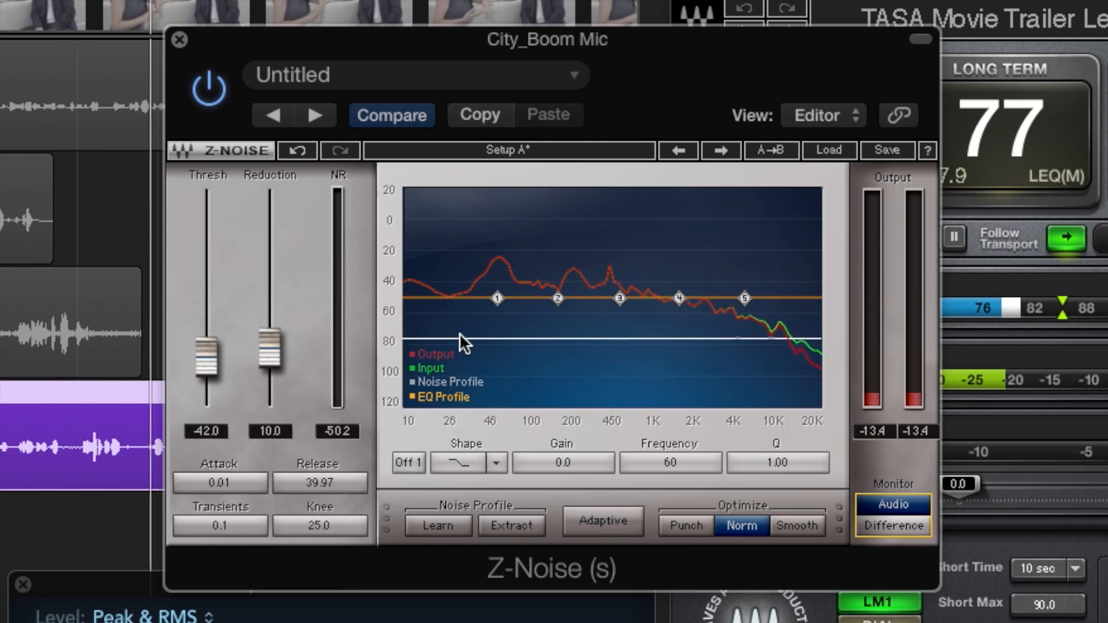
click(209, 91)
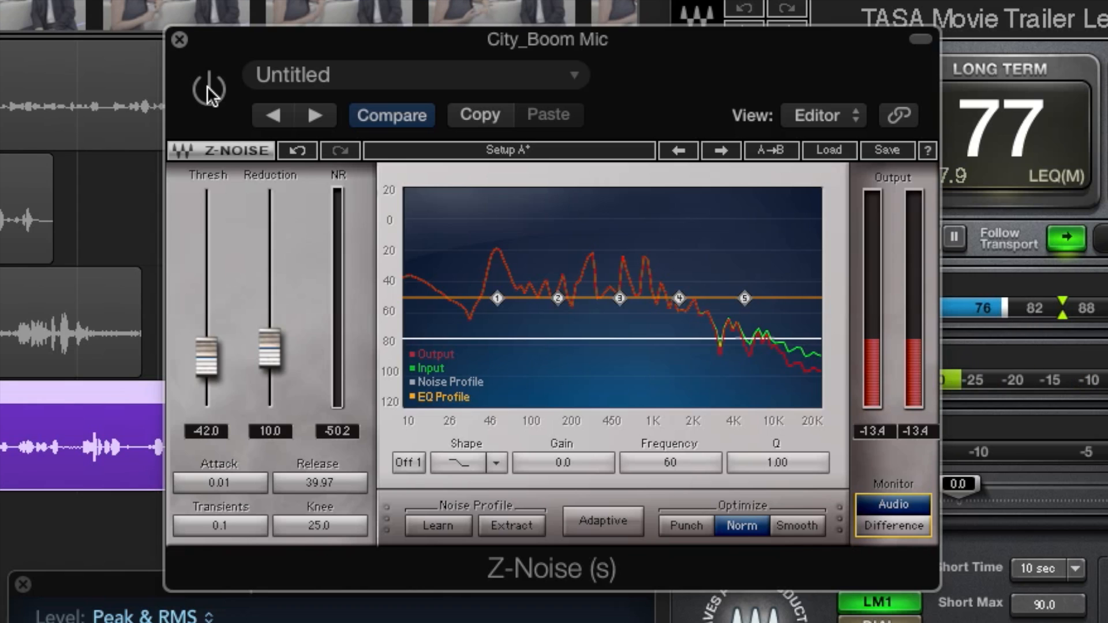
click(209, 90)
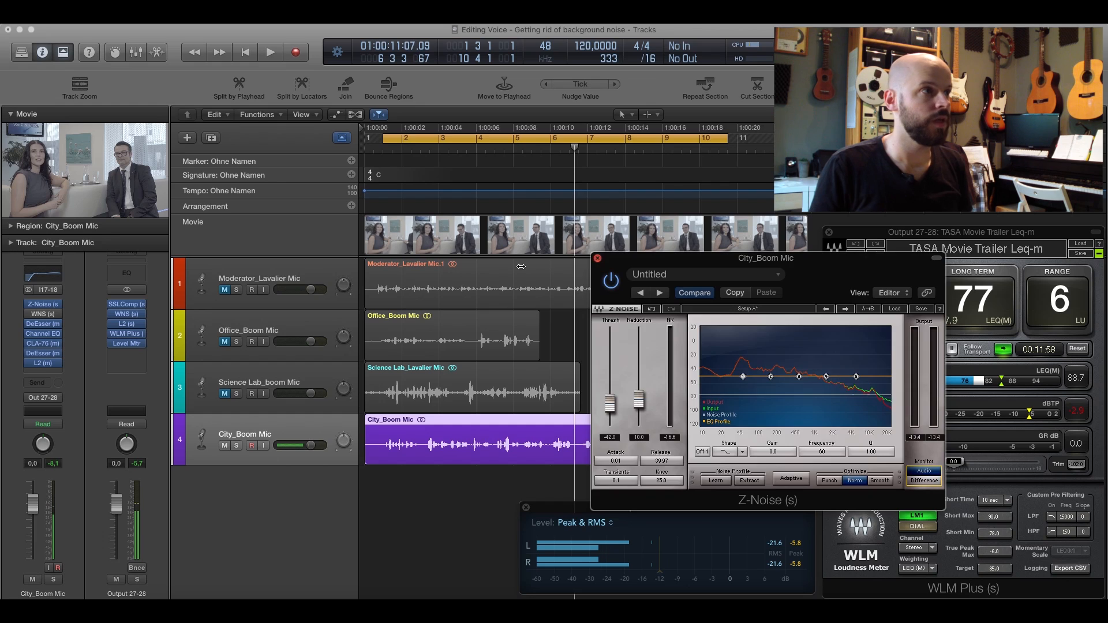
click(178, 39)
Open WNS on the City_Boom Mic track and compare the playing voice with and without it, leaving it enabled.
click(42, 314)
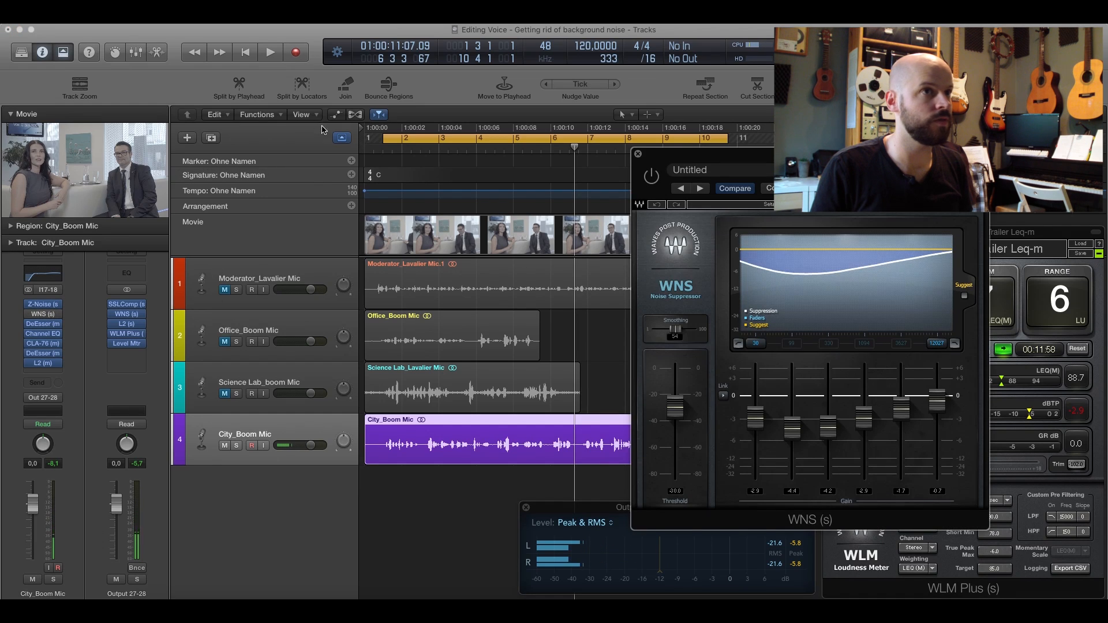
drag(707, 173, 593, 216)
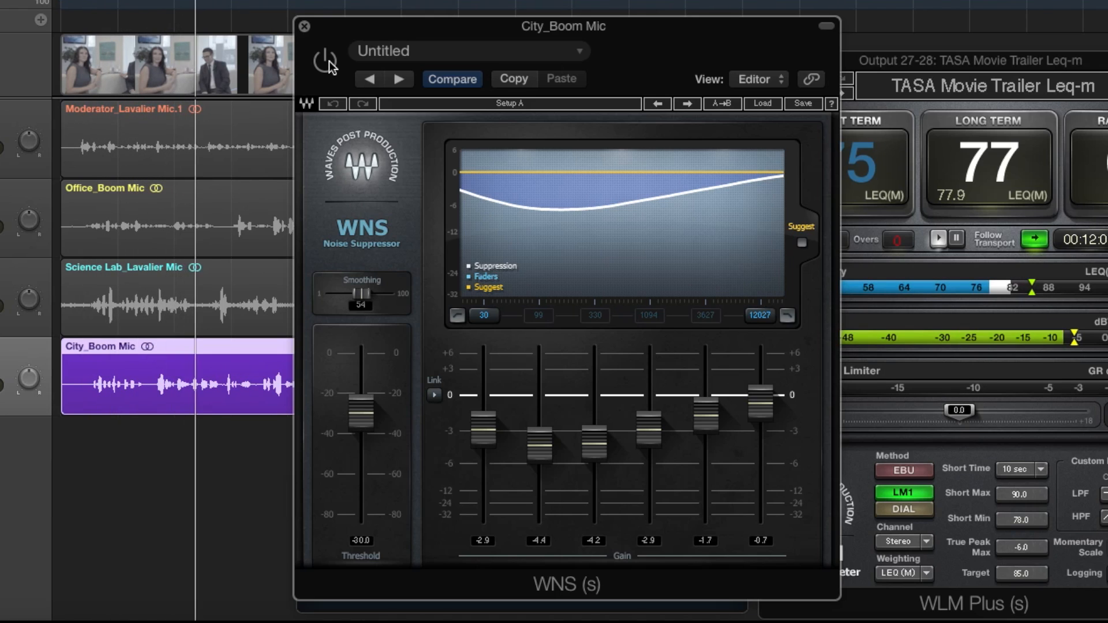
click(328, 64)
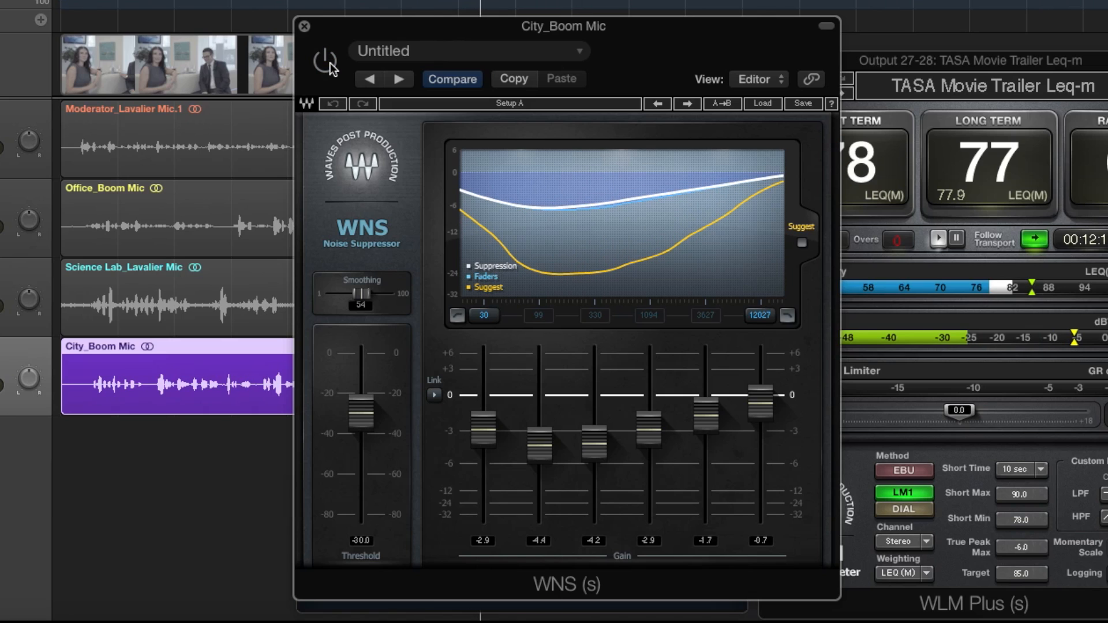
click(326, 61)
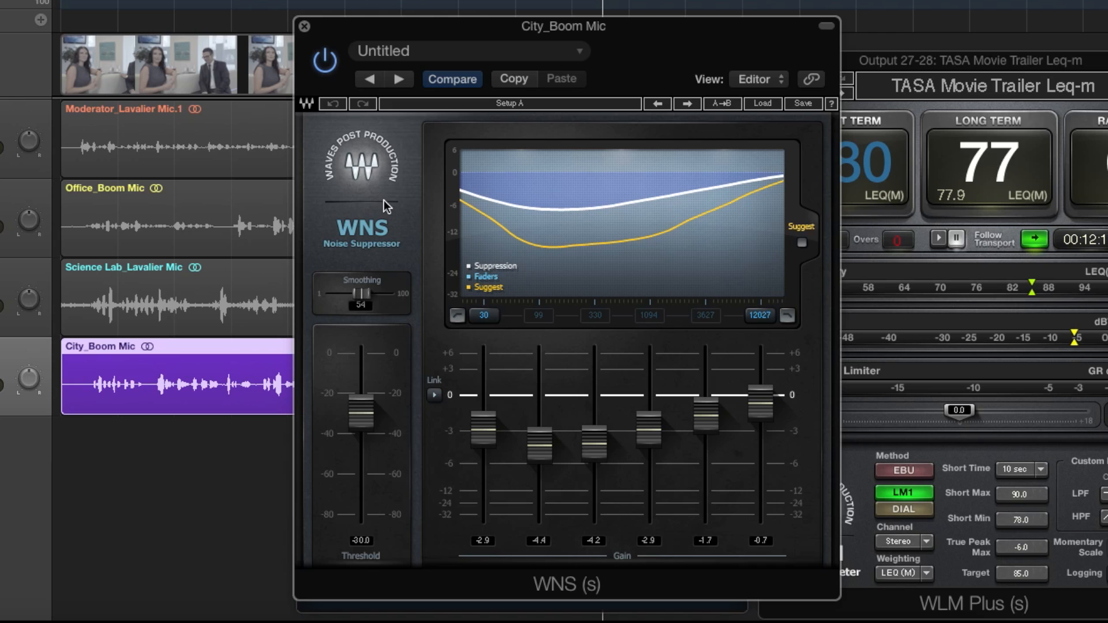
key(space)
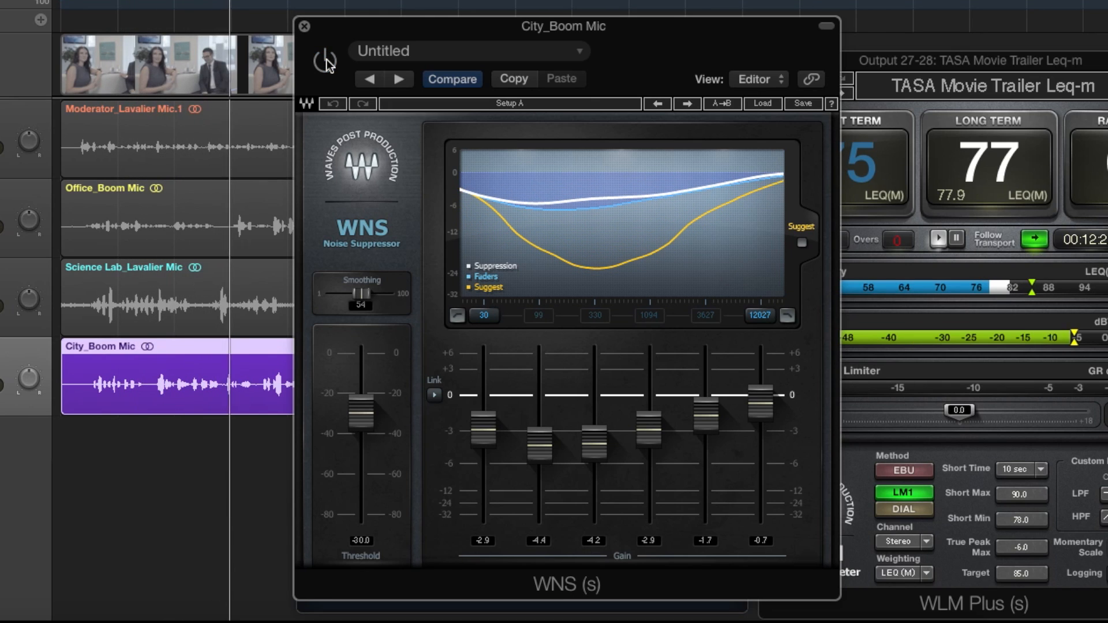
click(325, 60)
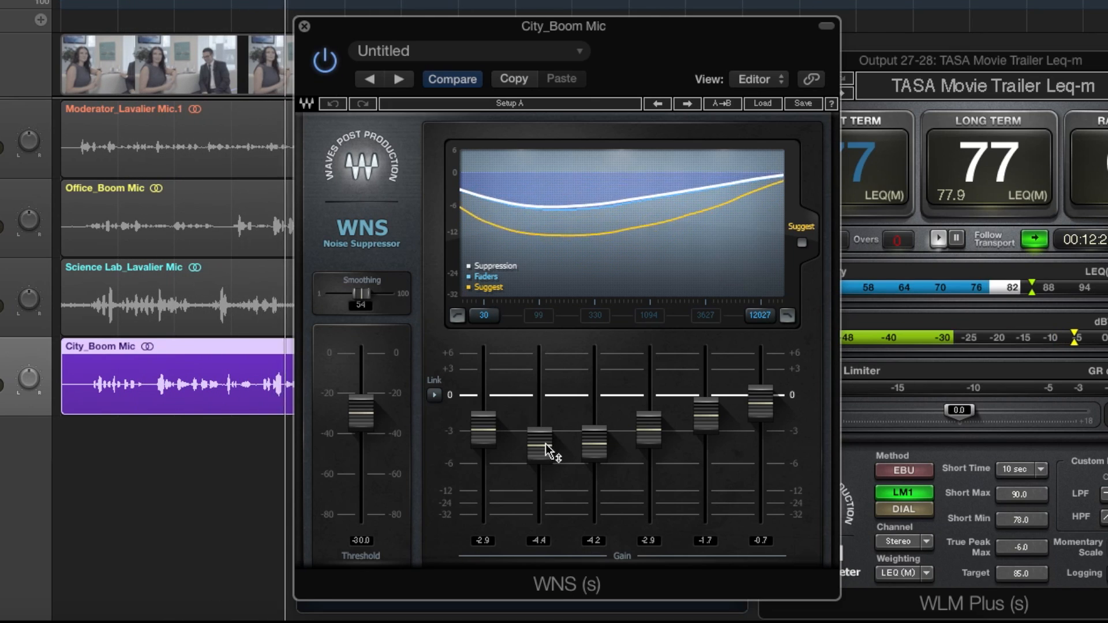
Test the WNS gain faders, settling the second, third and fifth bands at -4.1, -3.7 and -1.4, and close the window with WNS enabled.
drag(547, 450, 539, 489)
mouse_move(594, 441)
mouse_down()
mouse_move(594, 514)
mouse_move(594, 358)
mouse_move(594, 456)
mouse_up()
drag(539, 479, 595, 439)
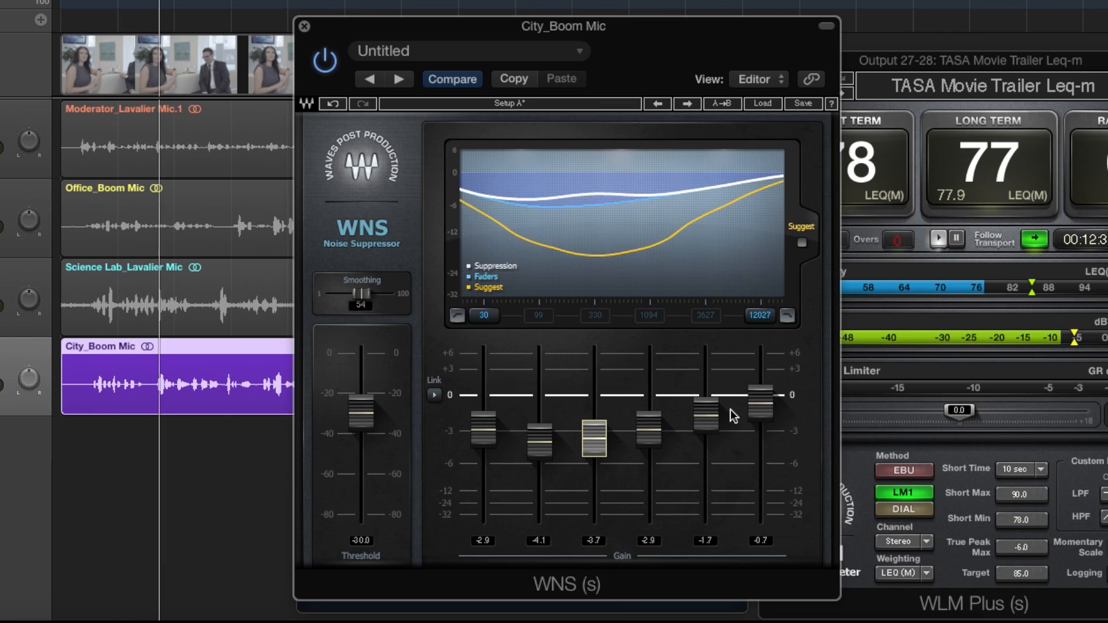
drag(705, 424, 708, 516)
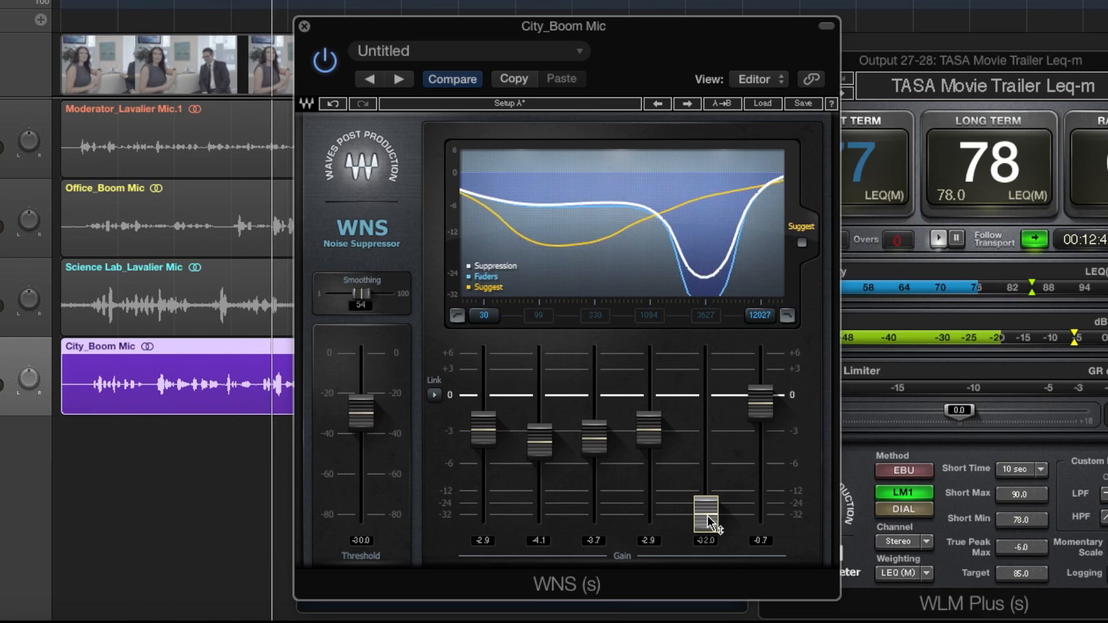
drag(707, 516, 705, 416)
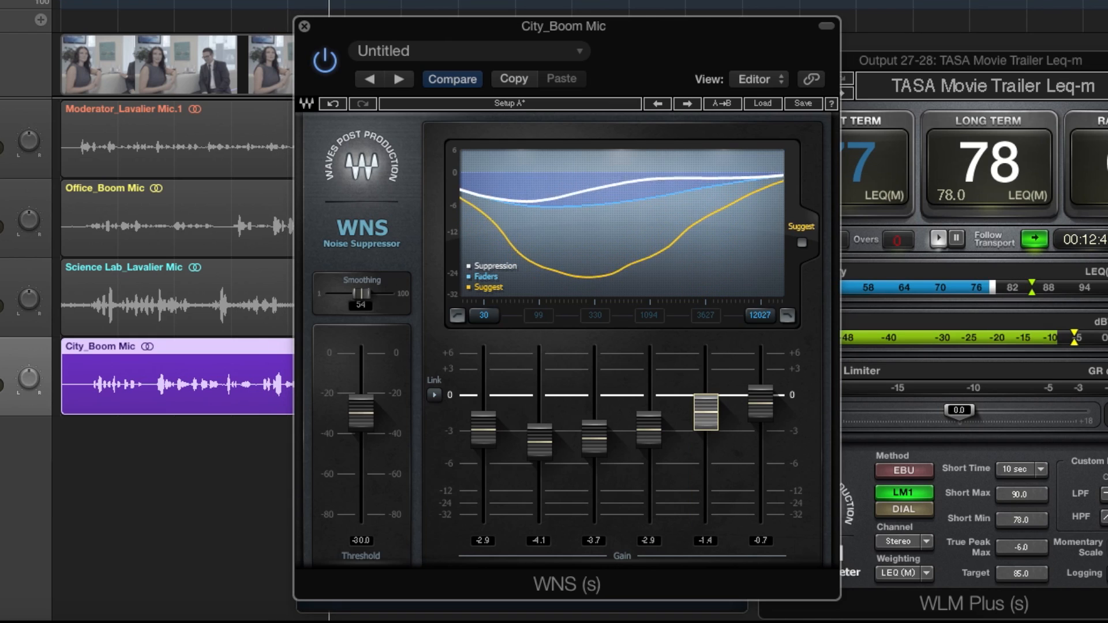
click(321, 66)
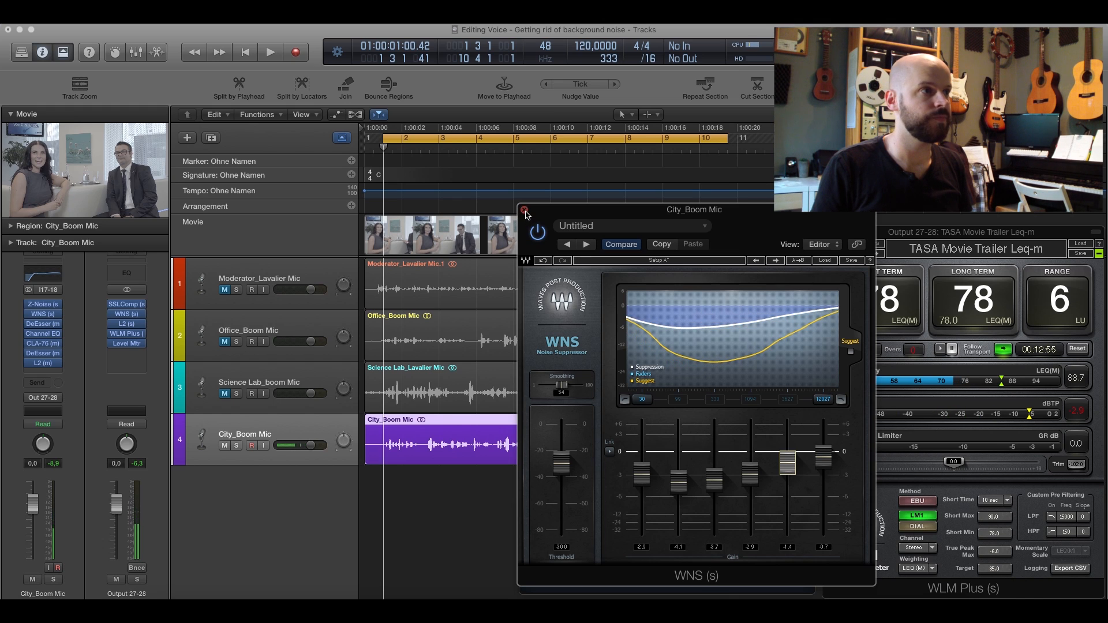
click(304, 27)
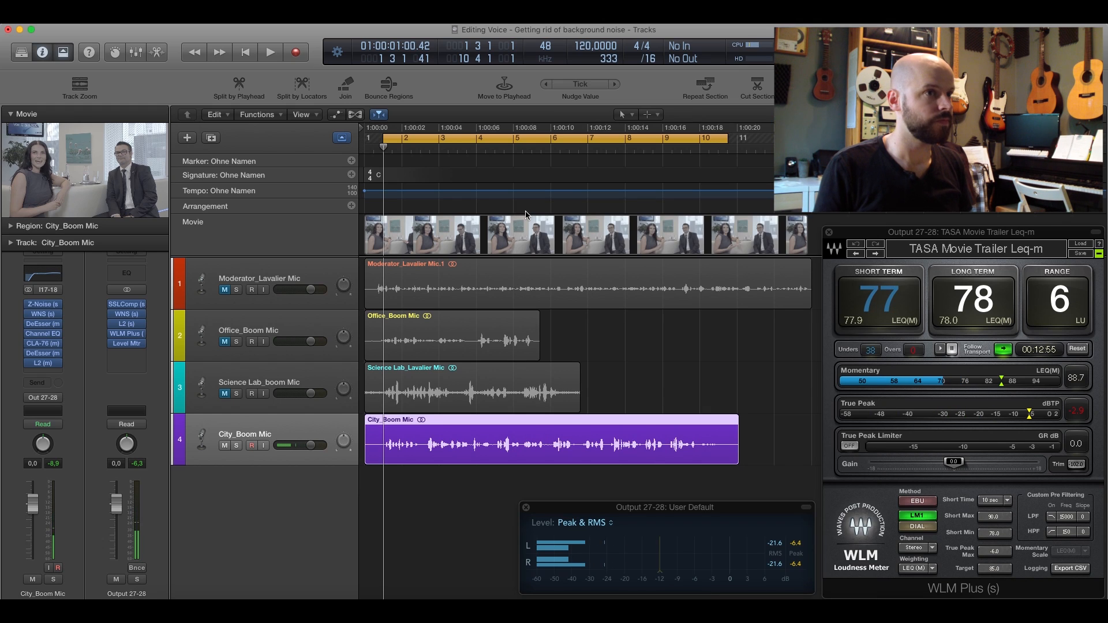